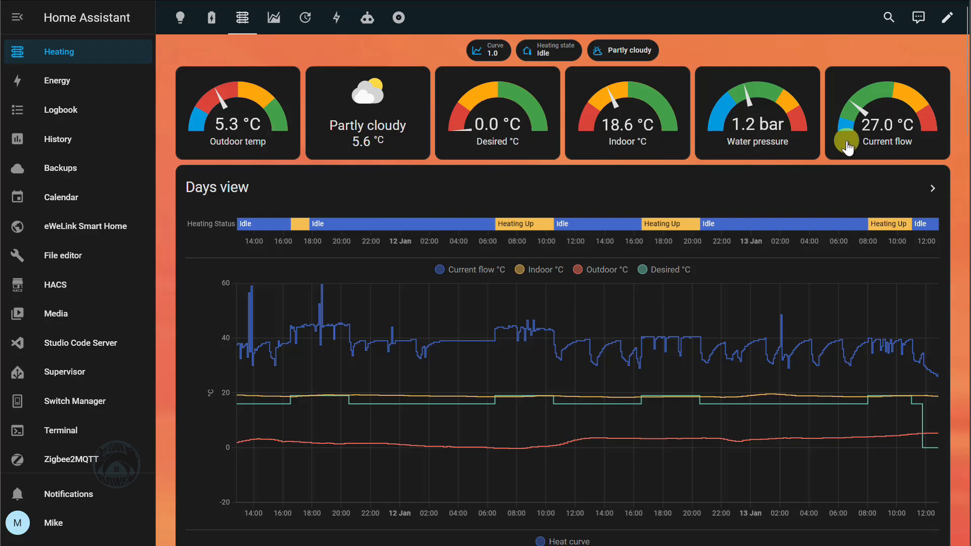
# Step: Switch to the mirrored Vaillant phone app, check the System View under Energy information, and return to its home screen
pyautogui.hotkey('alt', 'Tab')
pyautogui.click(924, 424)
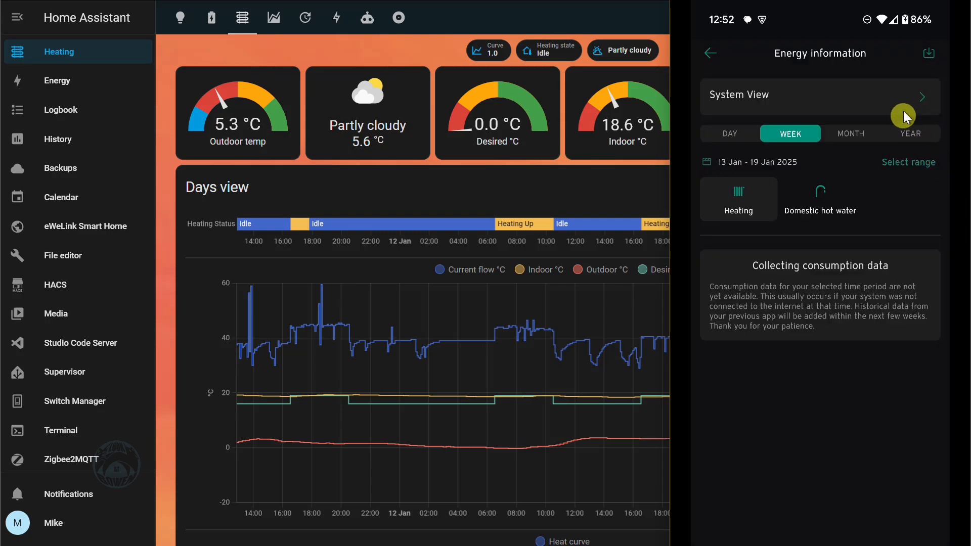
pyautogui.click(926, 99)
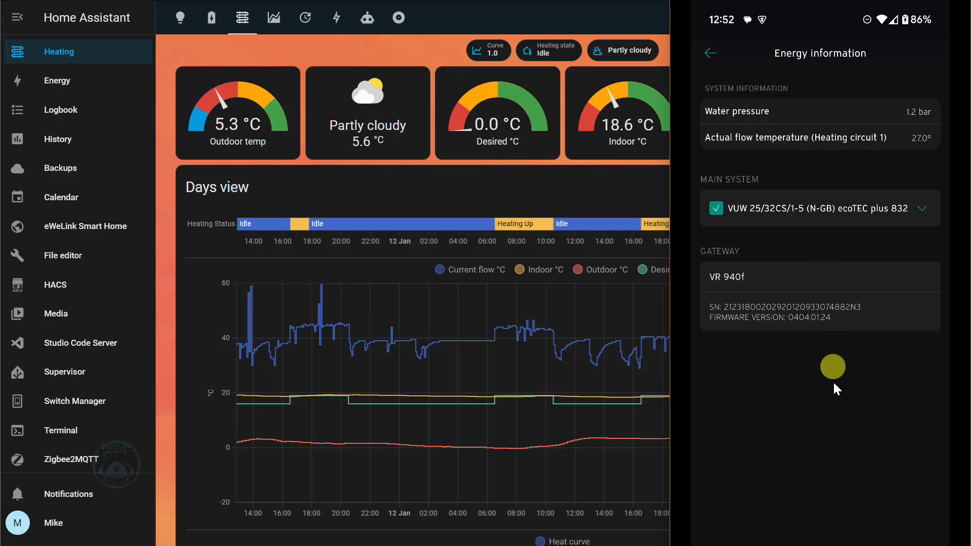
pyautogui.click(708, 53)
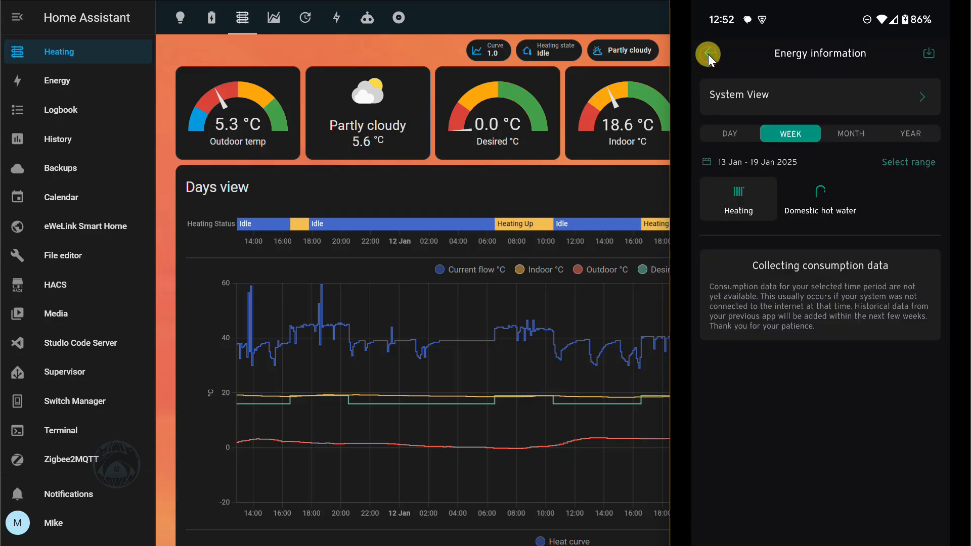
pyautogui.click(707, 53)
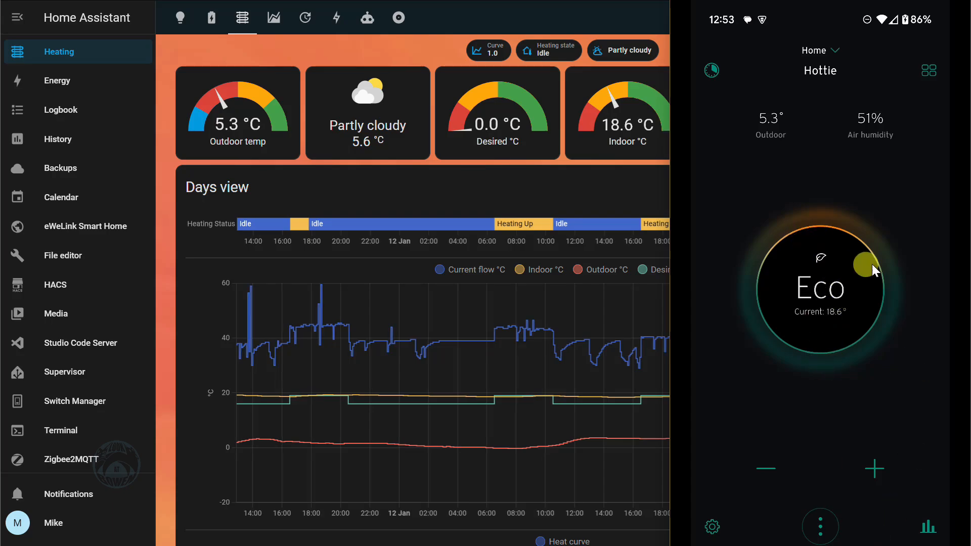
# Step: Open the expert heating curve page from the phone app's heating control settings
pyautogui.click(717, 527)
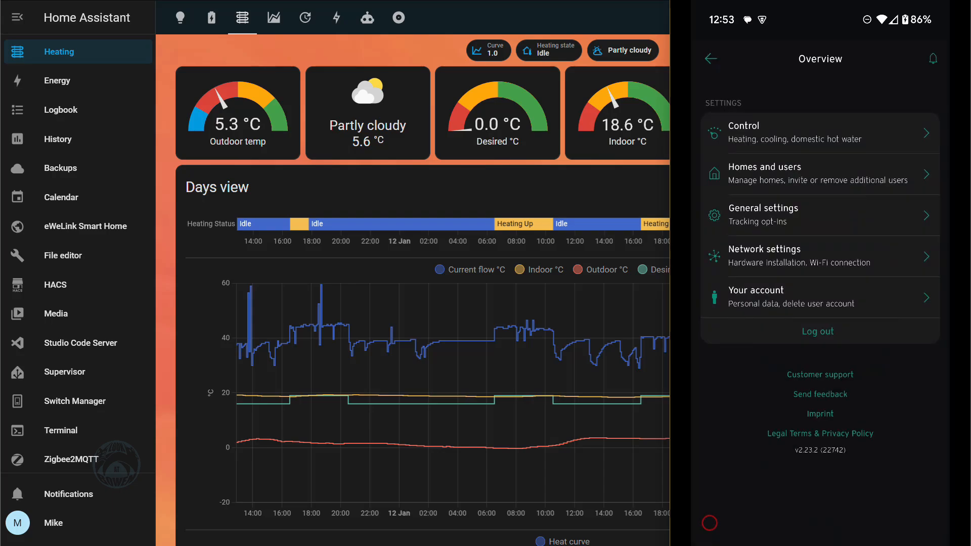
pyautogui.click(753, 133)
pyautogui.click(758, 178)
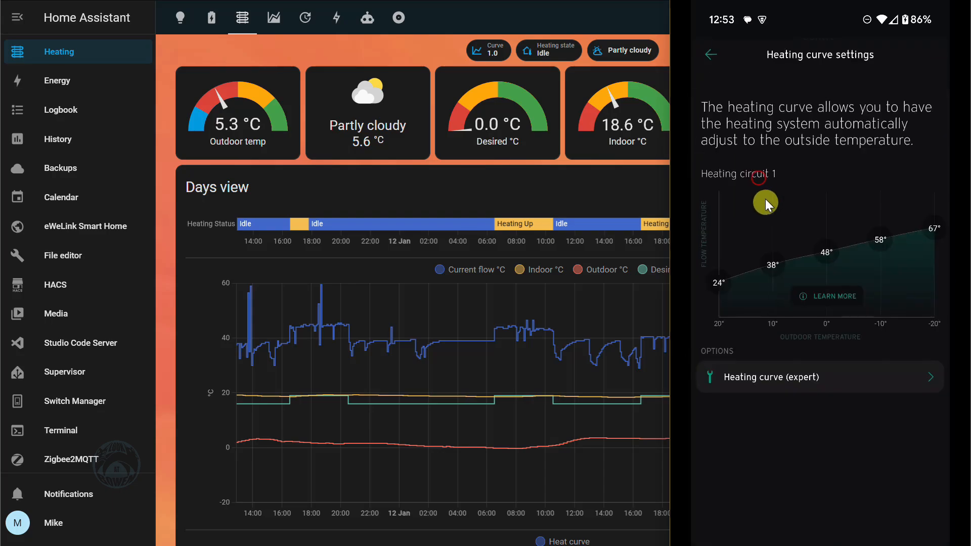
pyautogui.click(768, 385)
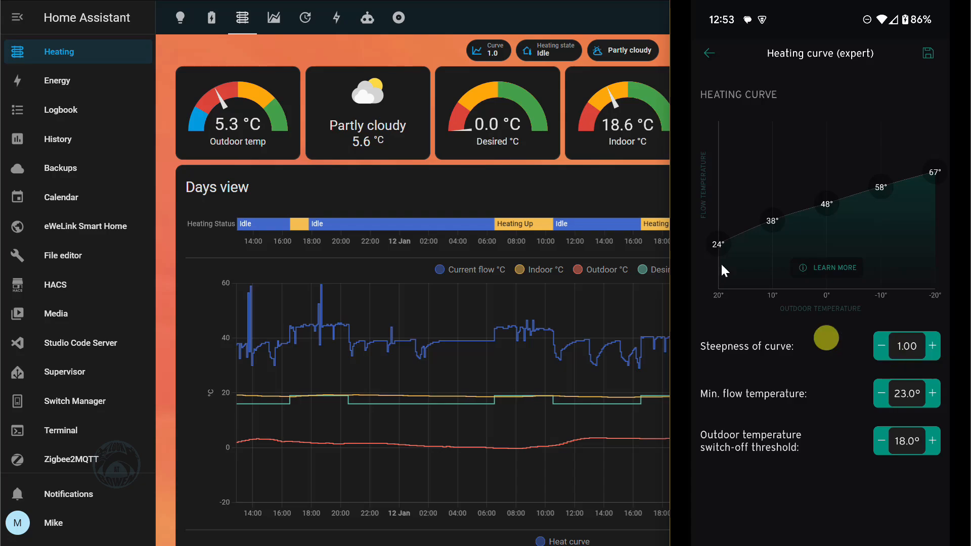
# Step: Switch back to the Home Assistant heating dashboard and inspect the current flow temperature at several points on the Days view chart
pyautogui.click(473, 17)
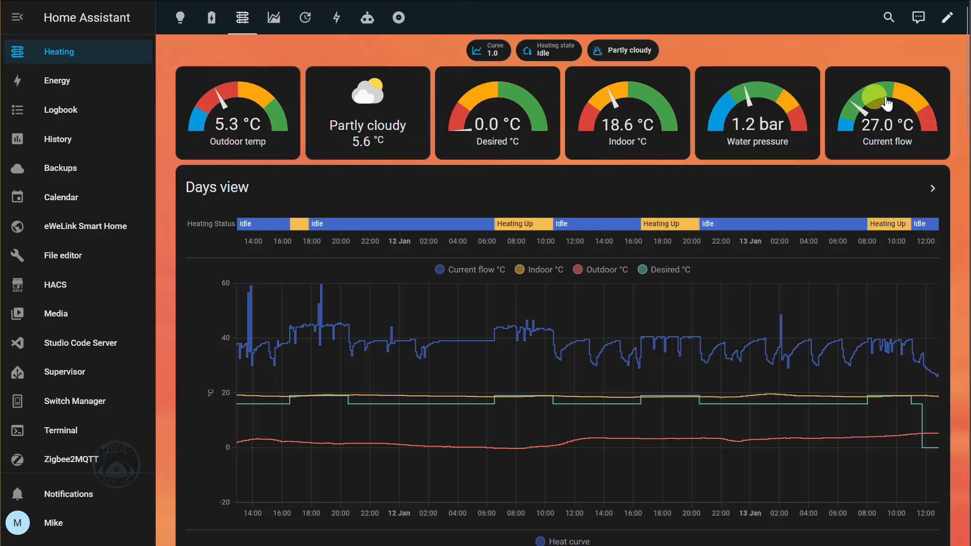
pyautogui.moveTo(745, 408)
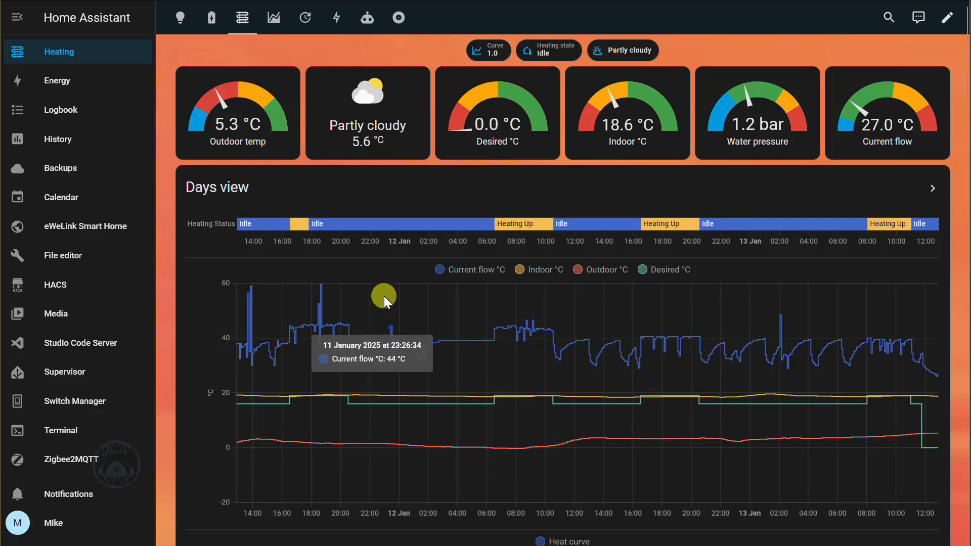
pyautogui.moveTo(402, 350)
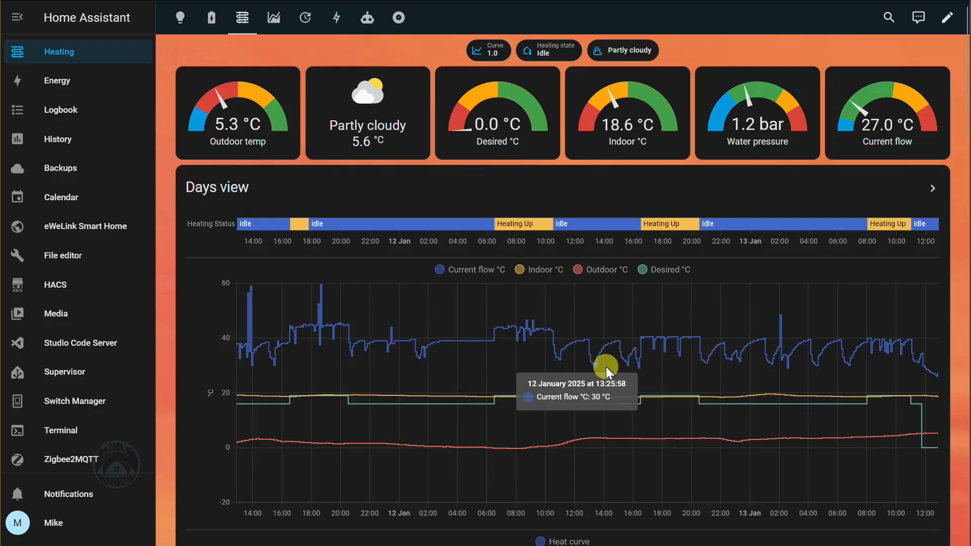
pyautogui.moveTo(260, 299)
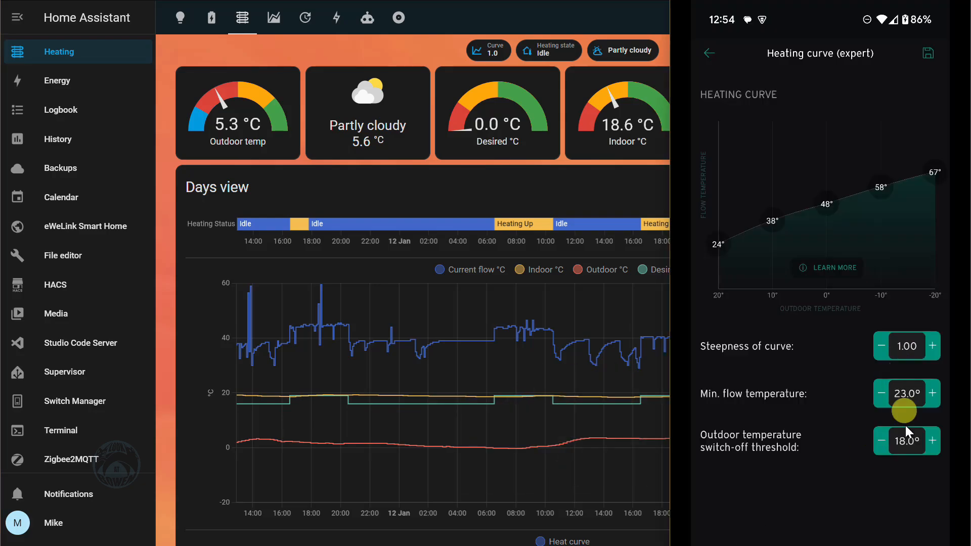
# Step: Leave the phone app's expert heating curve page and exit its settings back to the home screen
pyautogui.click(710, 54)
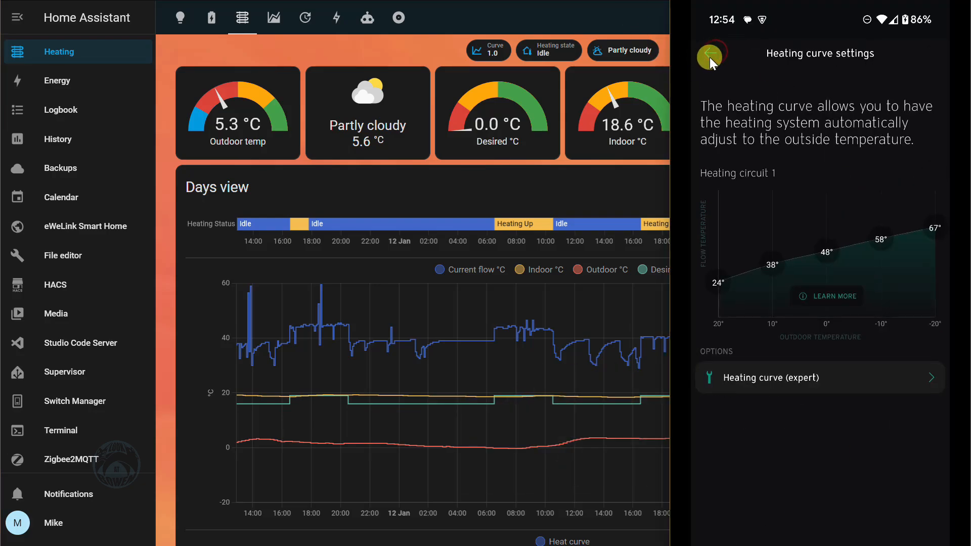
pyautogui.click(711, 53)
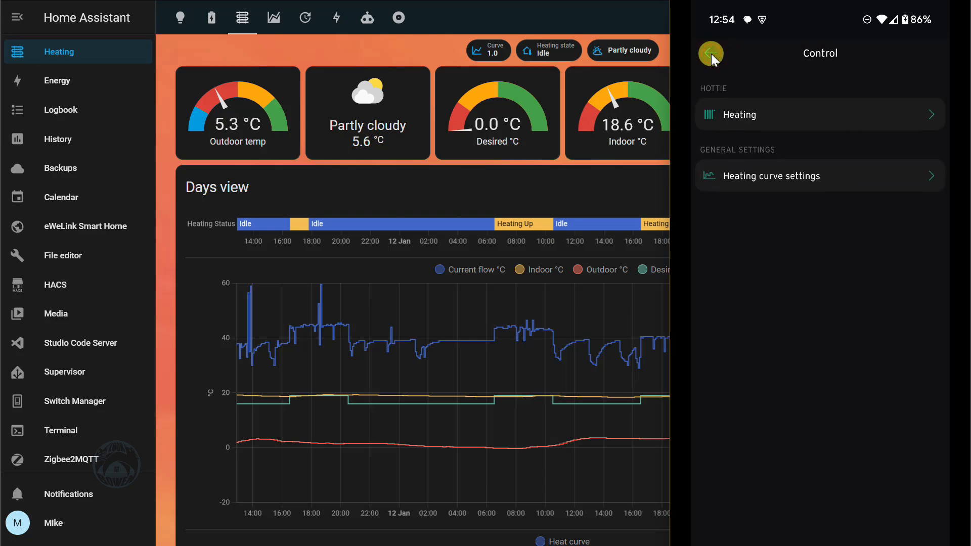
pyautogui.click(709, 52)
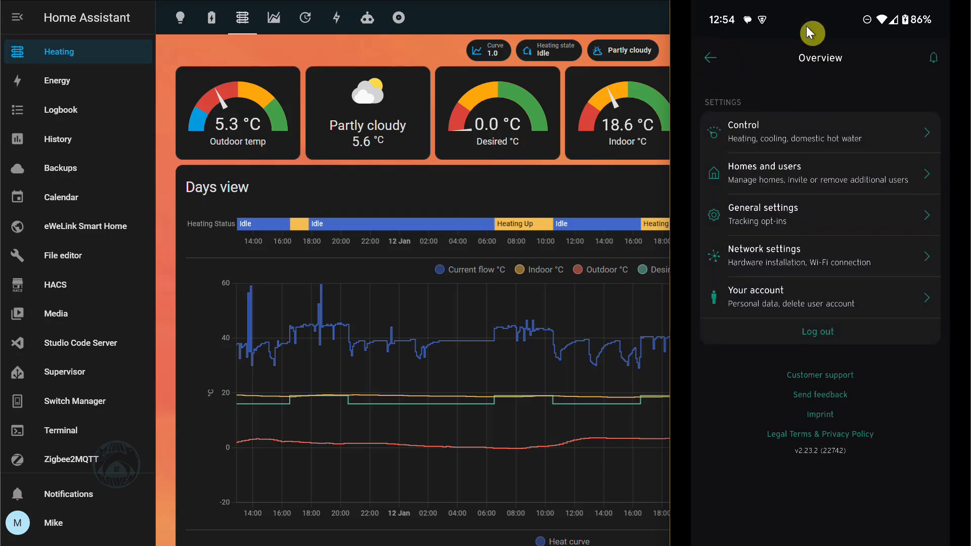
pyautogui.click(707, 58)
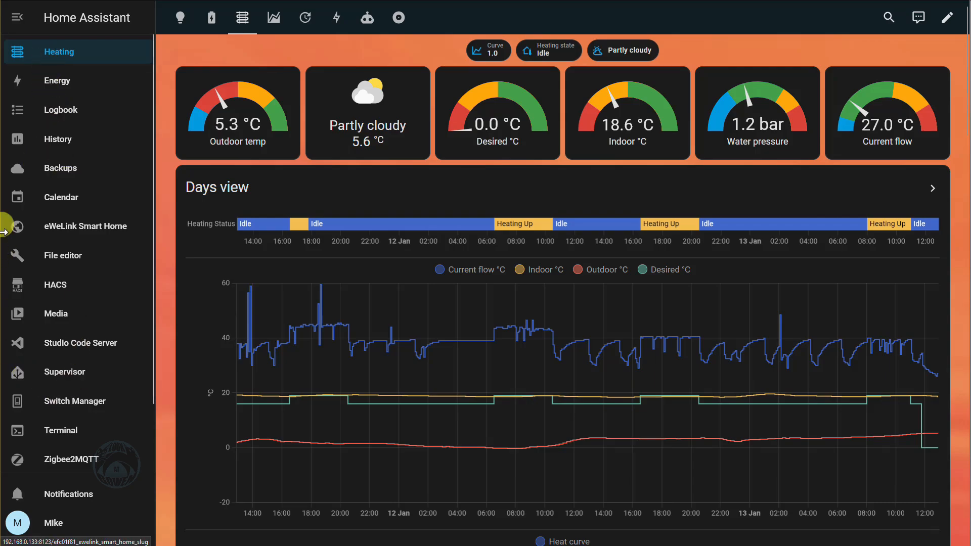
# Step: Open HACS in Home Assistant, browse the repositories, and search the store for "Vaill"
pyautogui.click(53, 288)
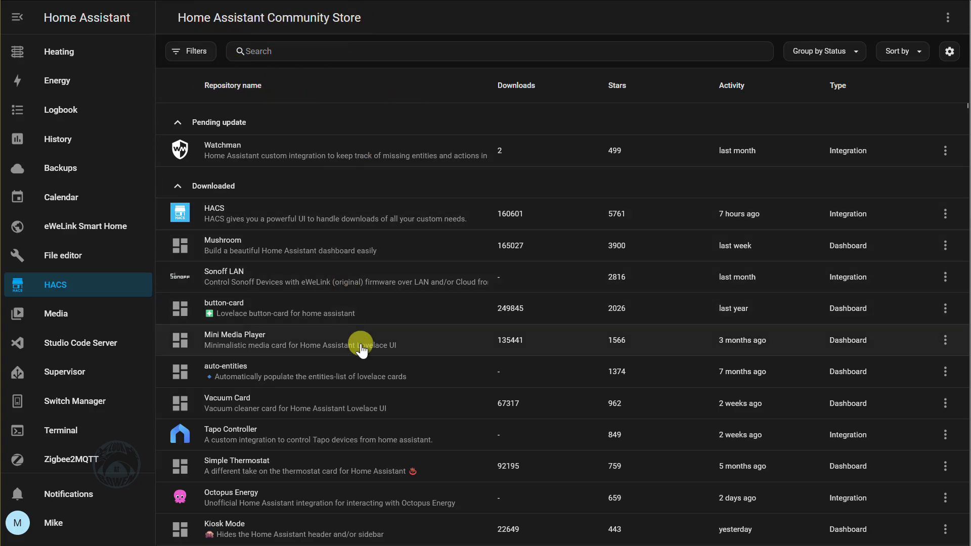
pyautogui.scroll(-20, 360, 348)
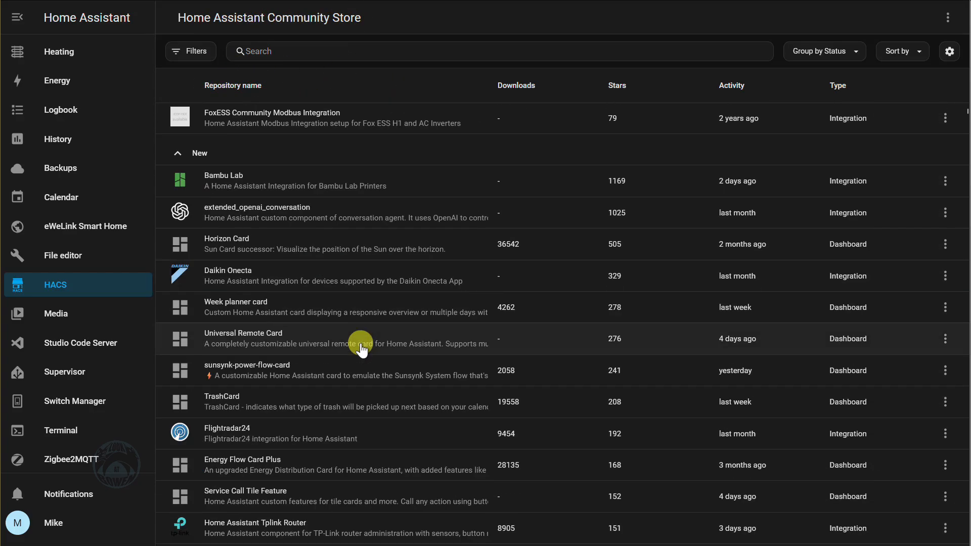
pyautogui.scroll(-20, 362, 350)
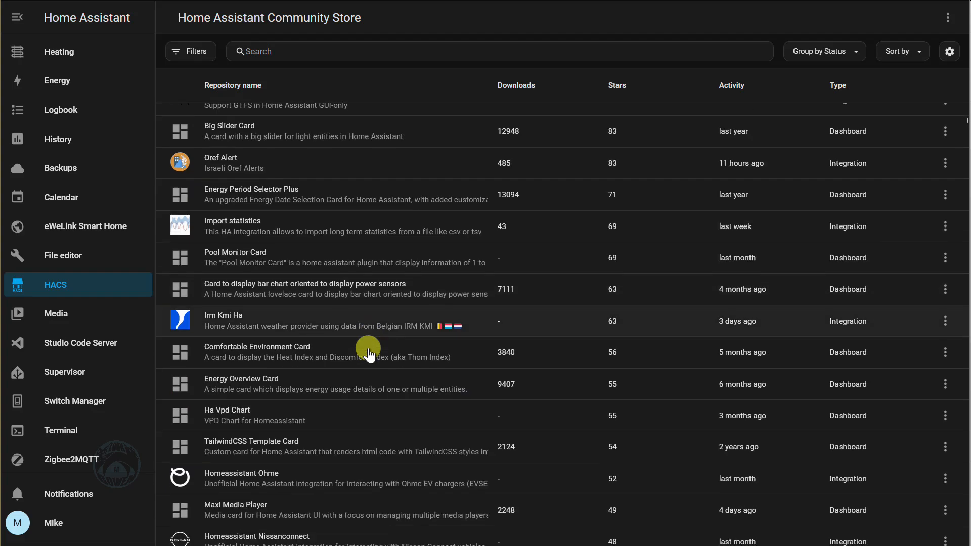
pyautogui.scroll(-8, 369, 354)
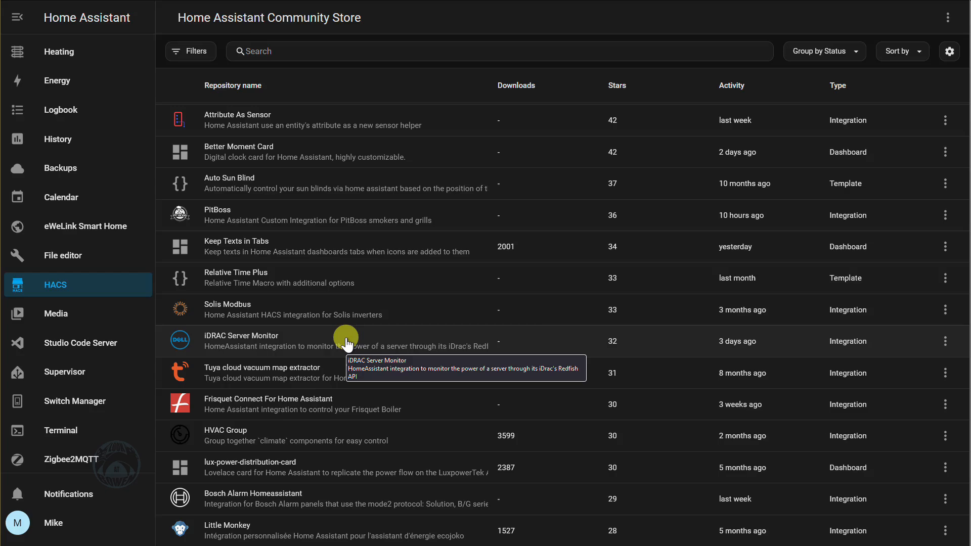
pyautogui.scroll(15, 329, 304)
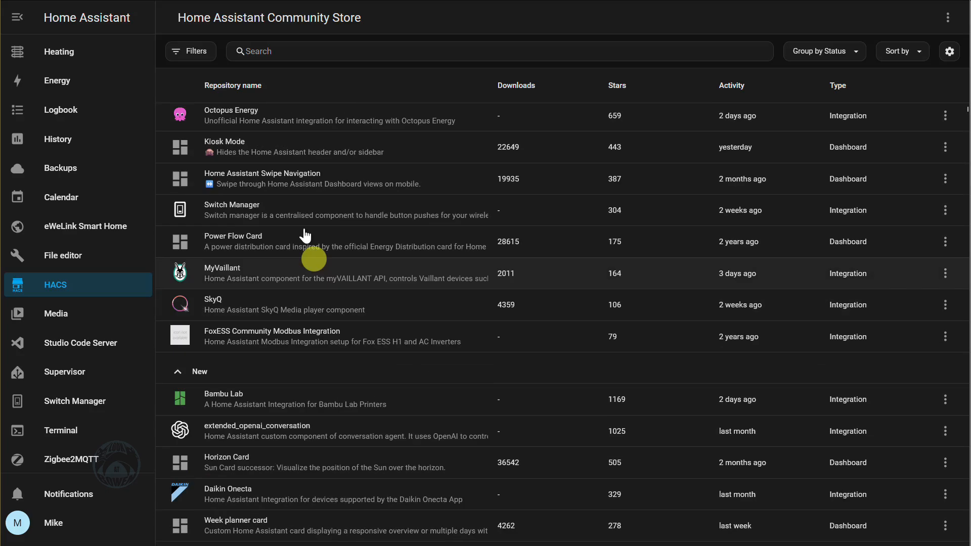
pyautogui.click(257, 51)
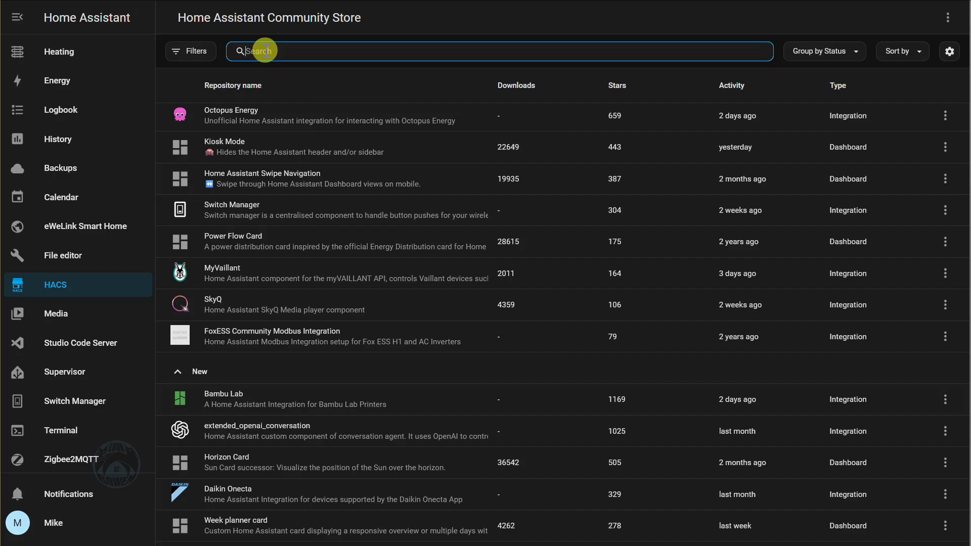
pyautogui.write('Vail')
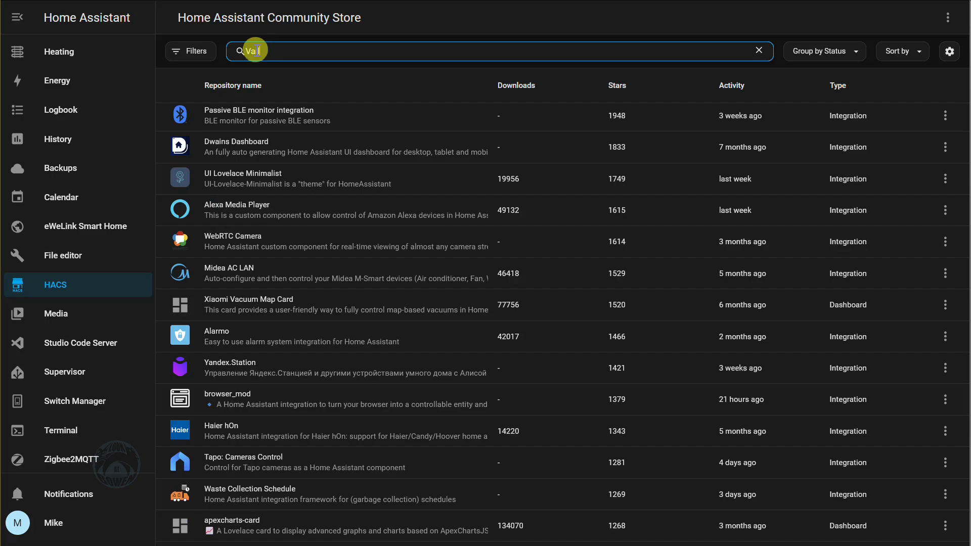
pyautogui.write('l')
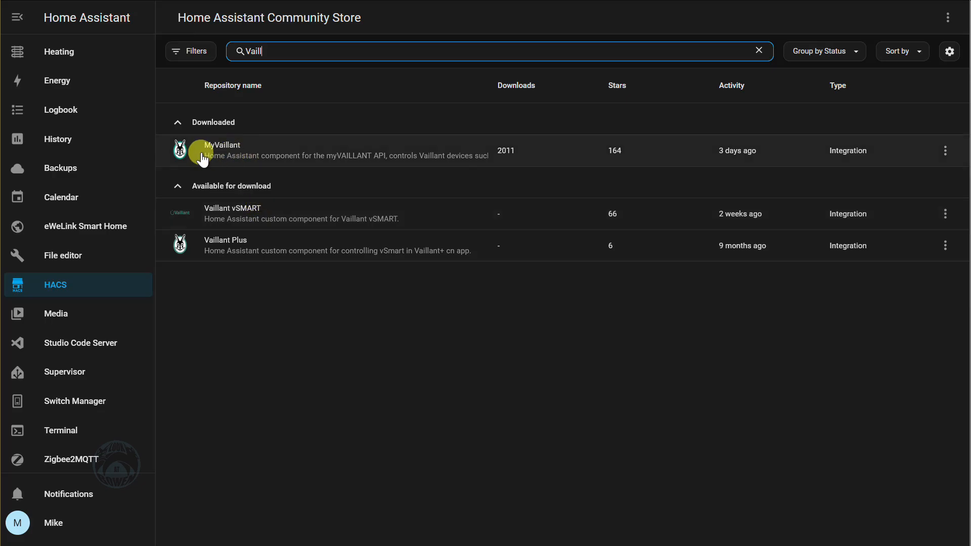
# Step: Open the myVAILLANT integration page from the Devices & services settings
pyautogui.scroll(-3, 63, 381)
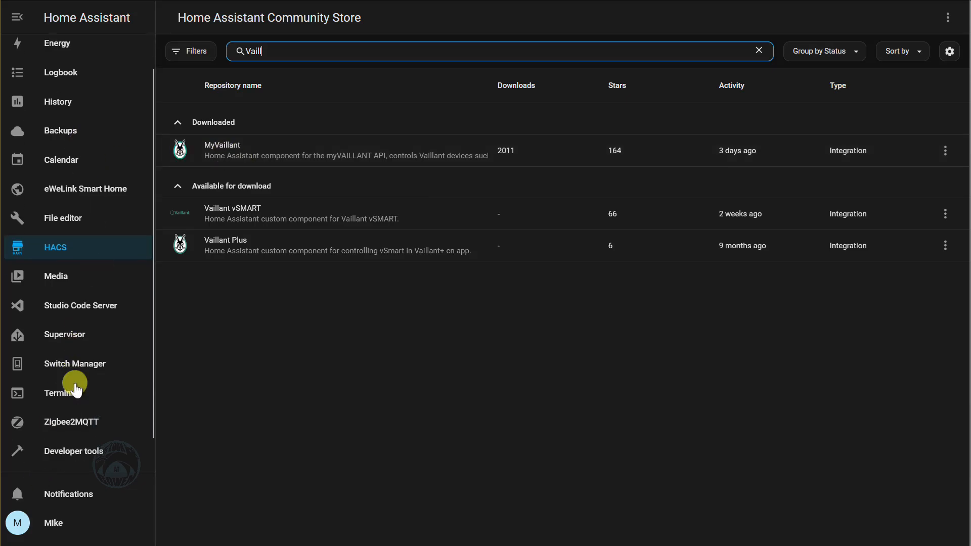
pyautogui.click(55, 454)
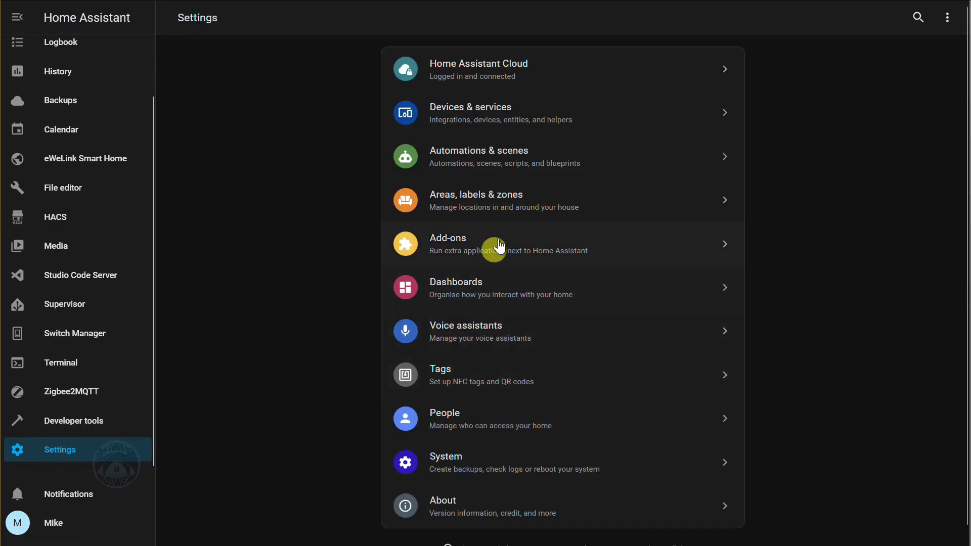
pyautogui.click(471, 109)
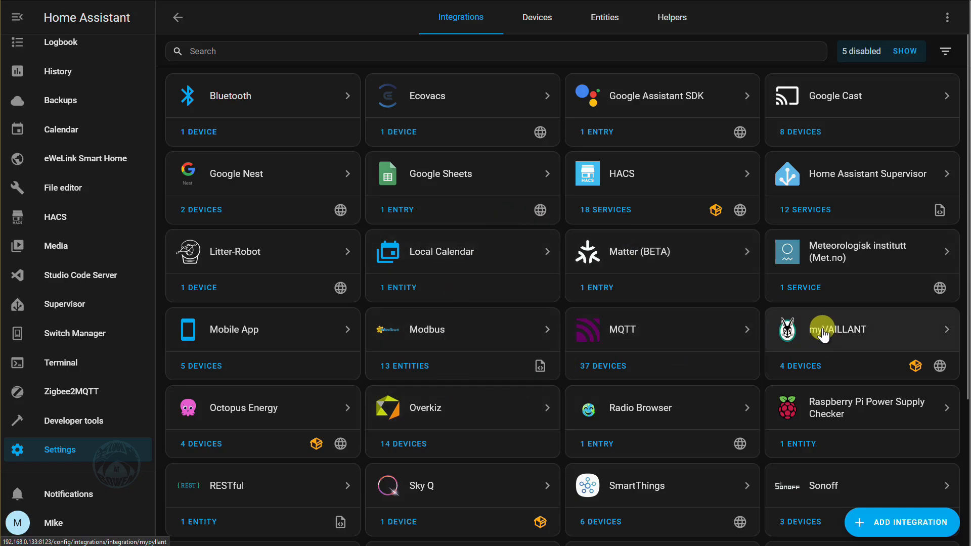
pyautogui.click(822, 331)
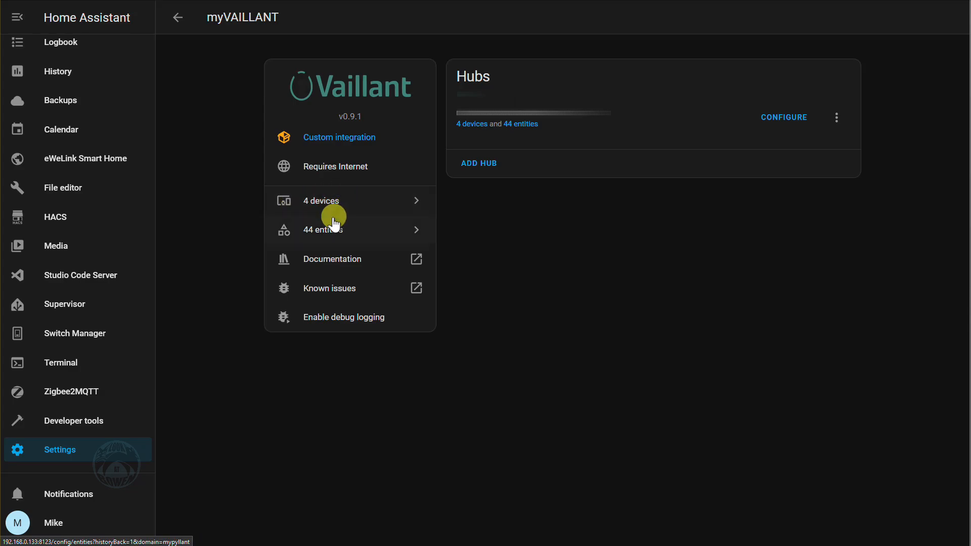
# Step: Open the Home Zone Hottie (Circuit 0) device from the integration's device list and review its controls and sensors
pyautogui.click(325, 202)
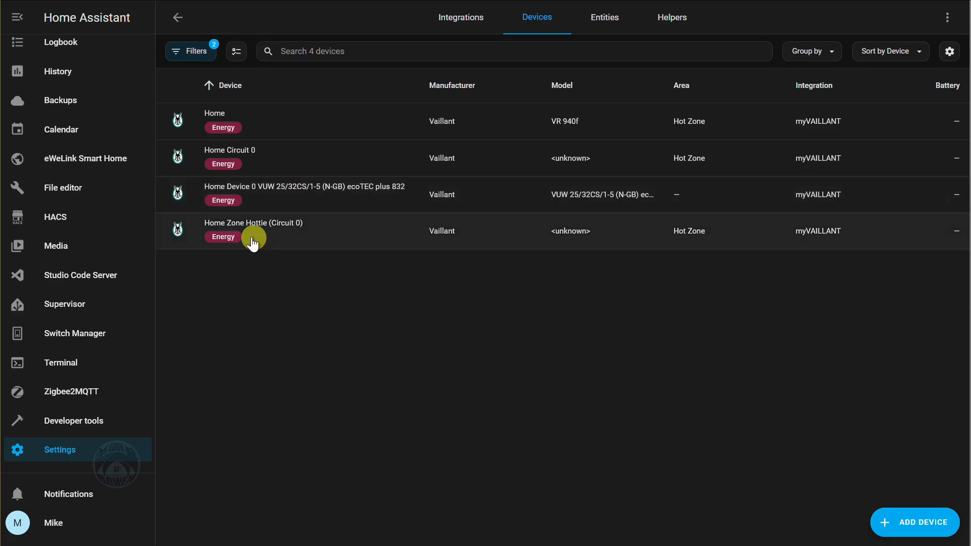
pyautogui.click(239, 222)
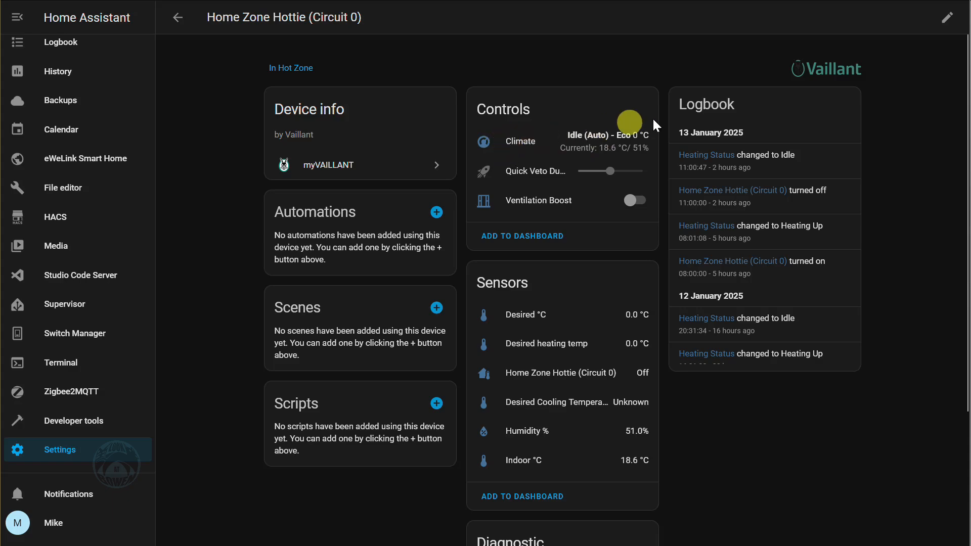
pyautogui.scroll(-4, 577, 449)
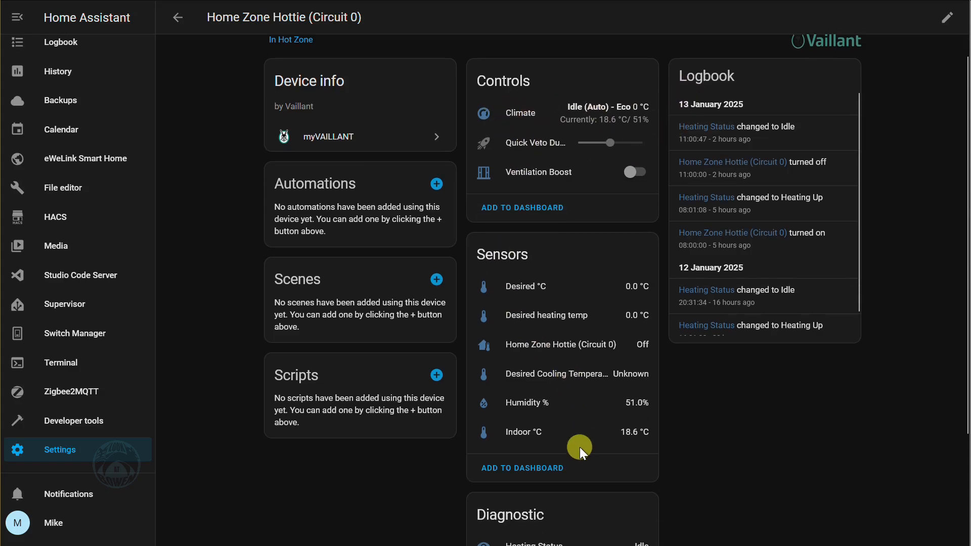
pyautogui.scroll(4, 577, 449)
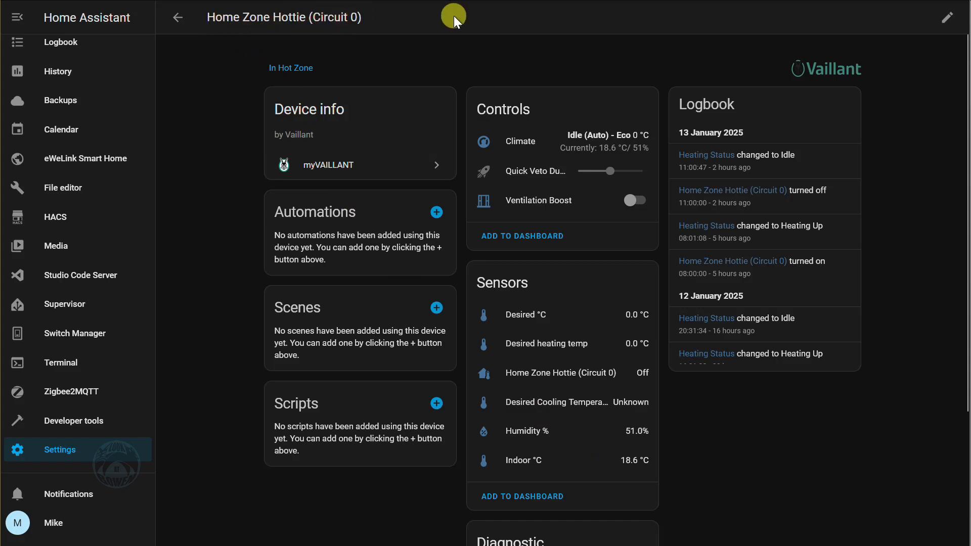
# Step: Examine the zone's climate control, close it, and return to the myVAILLANT integration page
pyautogui.click(517, 146)
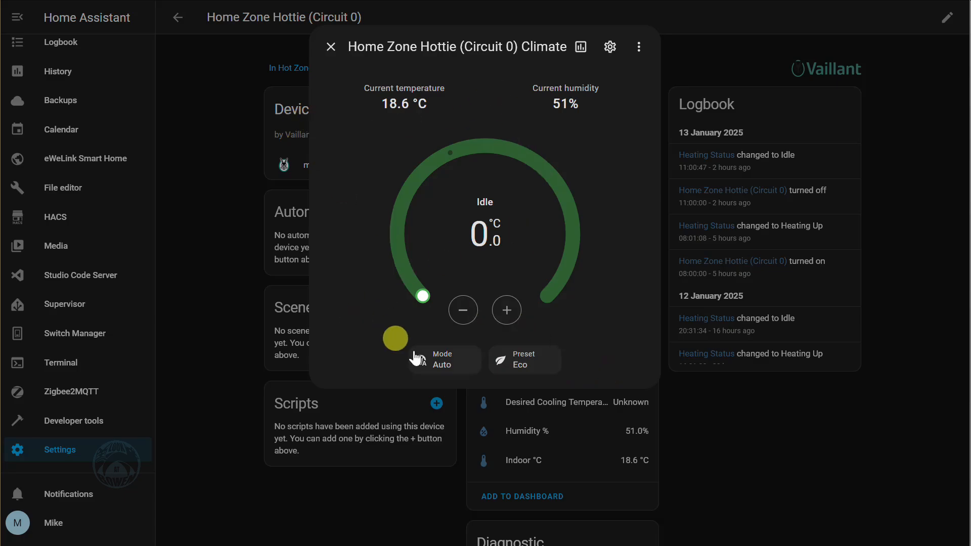
pyautogui.click(331, 49)
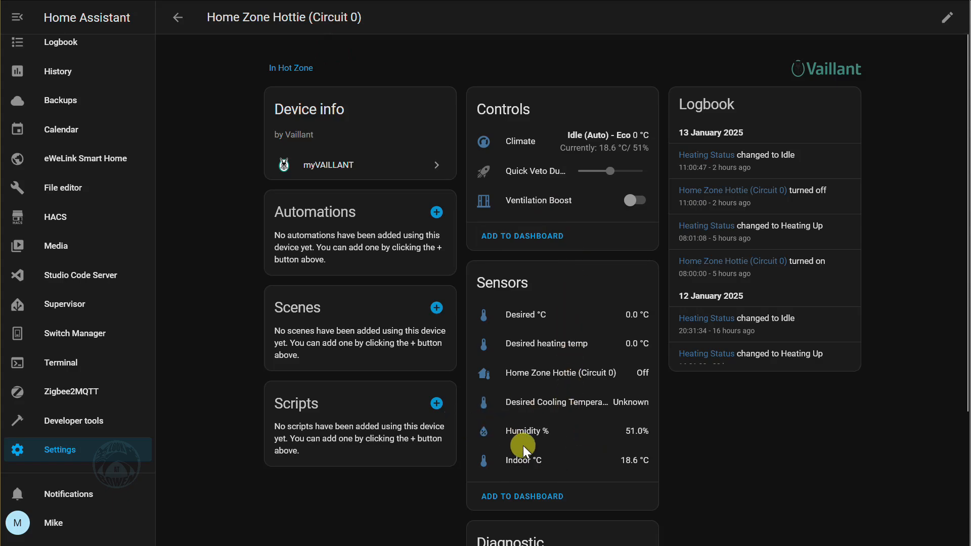
pyautogui.click(176, 23)
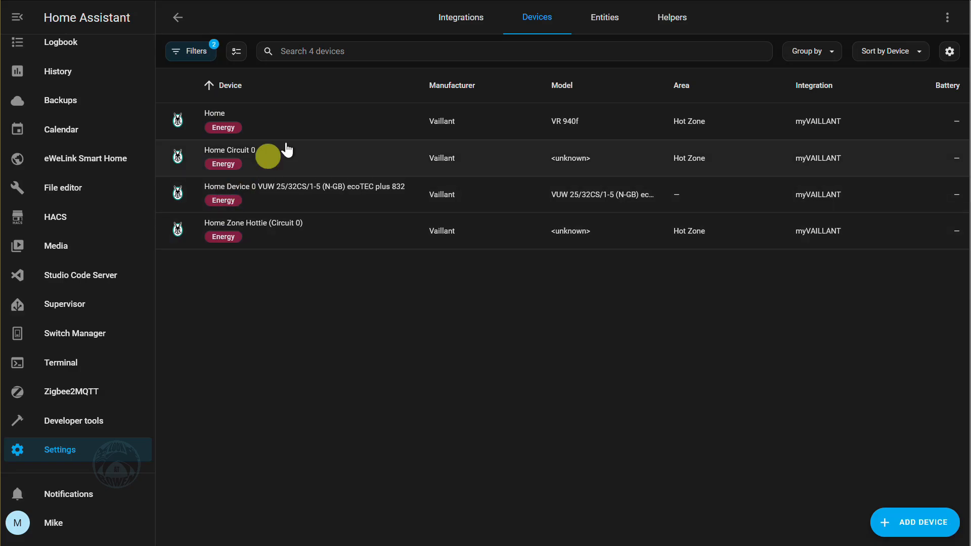
pyautogui.hotkey('alt', 'Left')
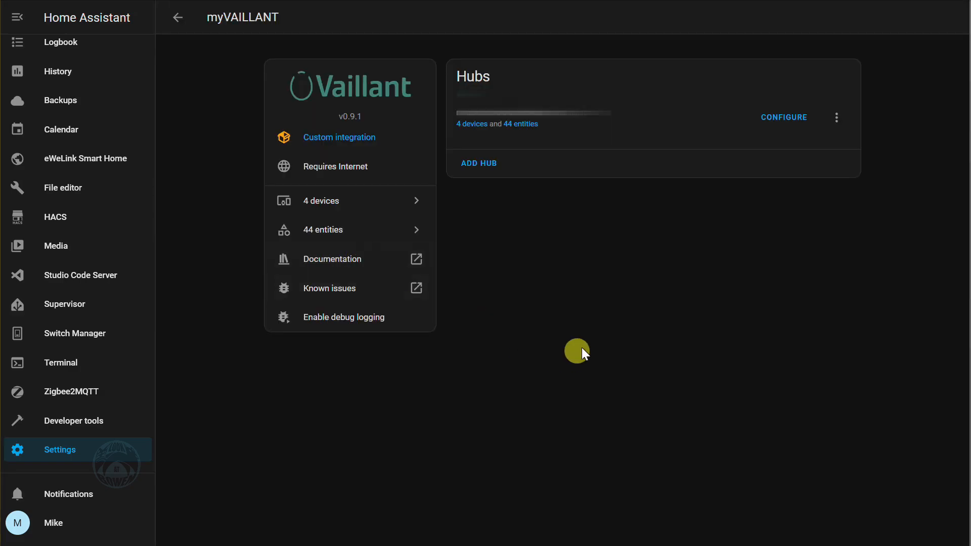
# Step: Reopen the myVAILLANT integration from the integrations overview and look through its full list of entities
pyautogui.click(174, 18)
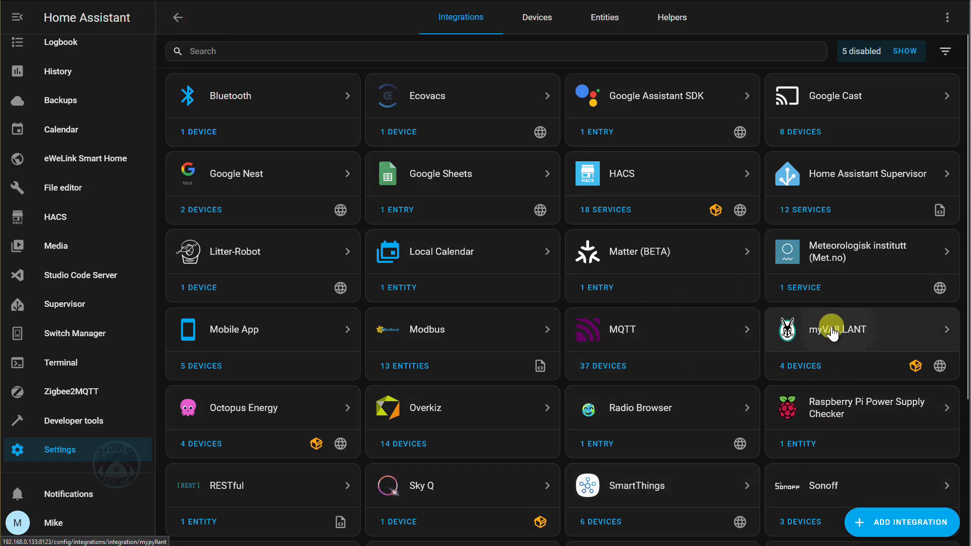
pyautogui.click(831, 332)
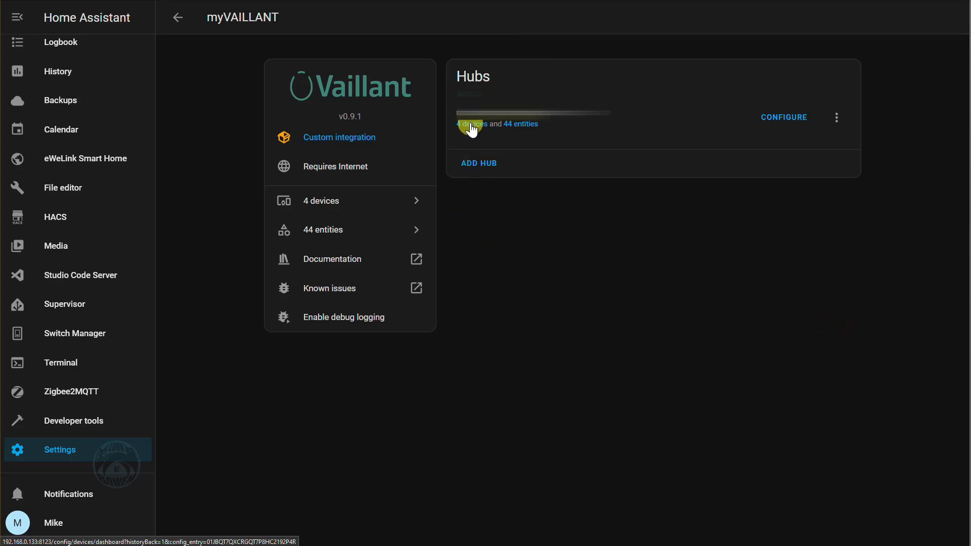
pyautogui.click(525, 131)
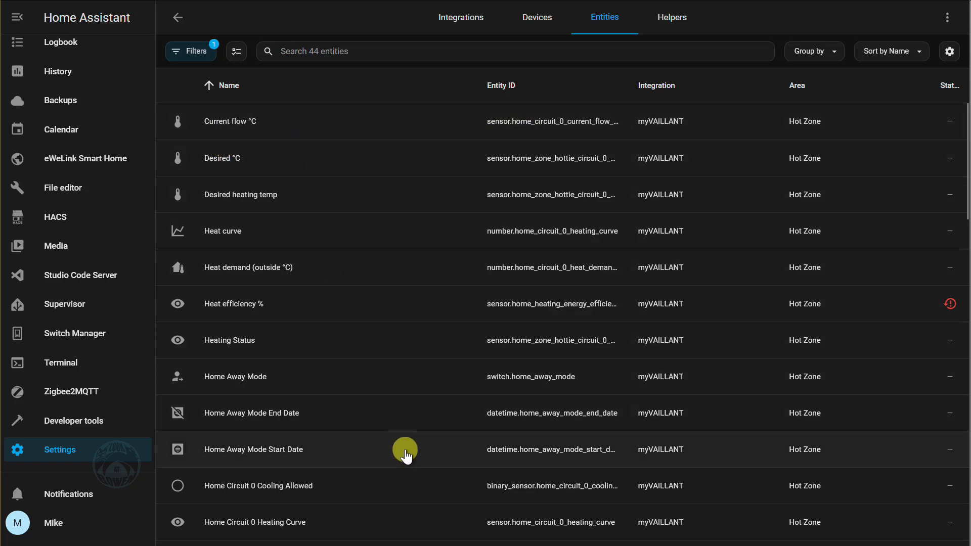
pyautogui.scroll(-8, 404, 453)
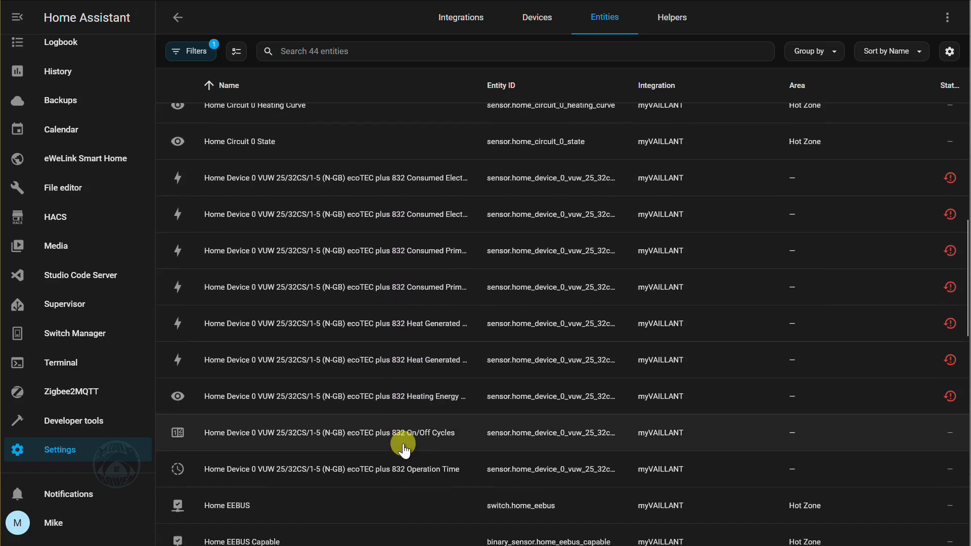
pyautogui.scroll(-9, 403, 450)
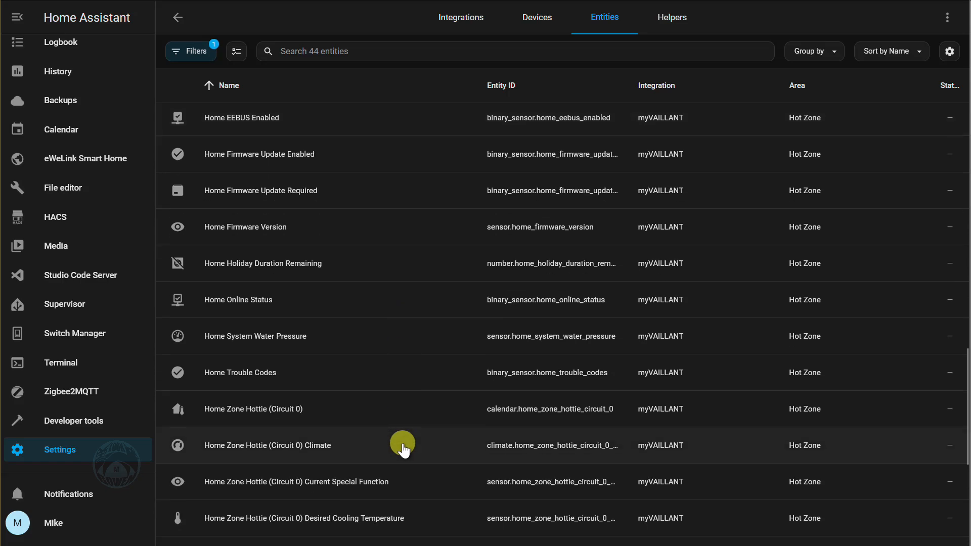
pyautogui.scroll(-5, 402, 449)
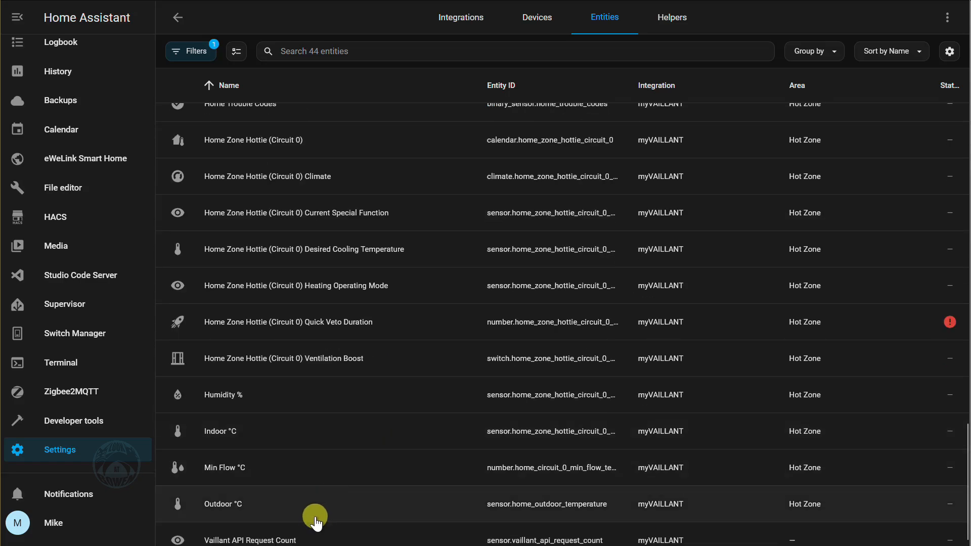
pyautogui.scroll(-1, 316, 520)
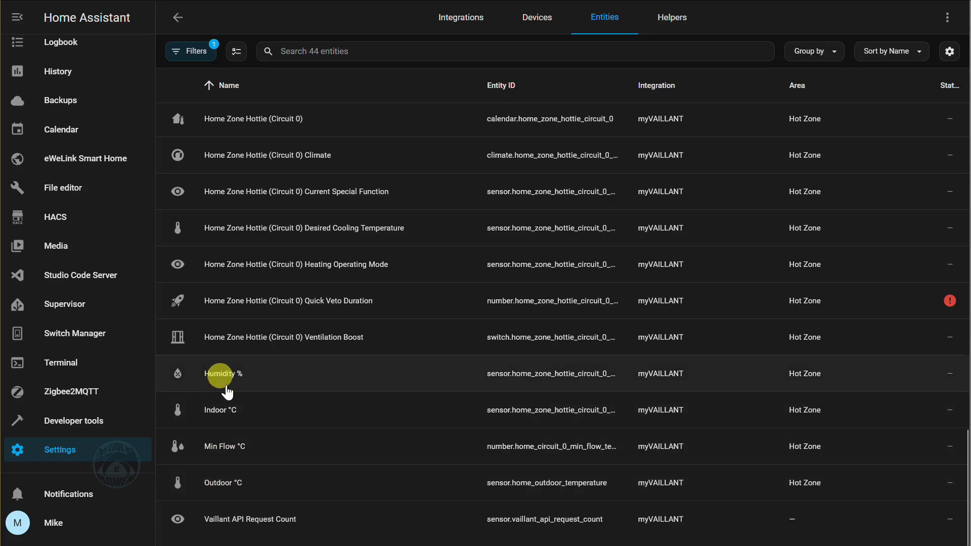
pyautogui.scroll(20, 314, 412)
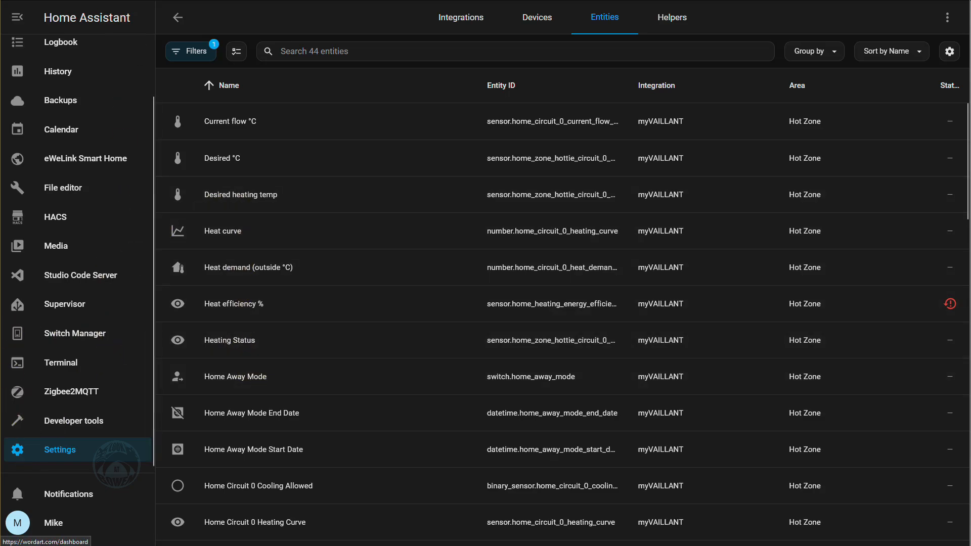
# Step: Start a new dashboard from scratch in the Dashboards settings and title it Test
pyautogui.scroll(-2, 70, 439)
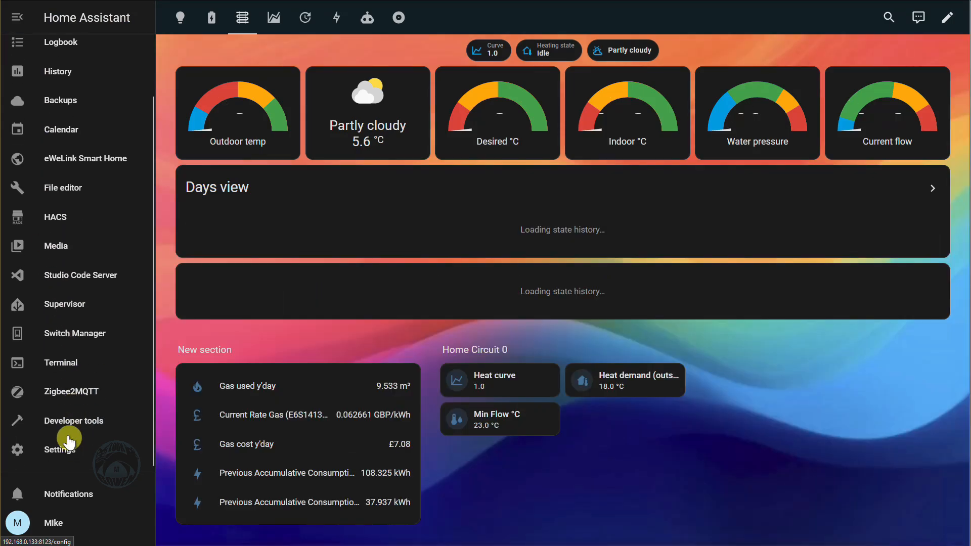
pyautogui.click(60, 449)
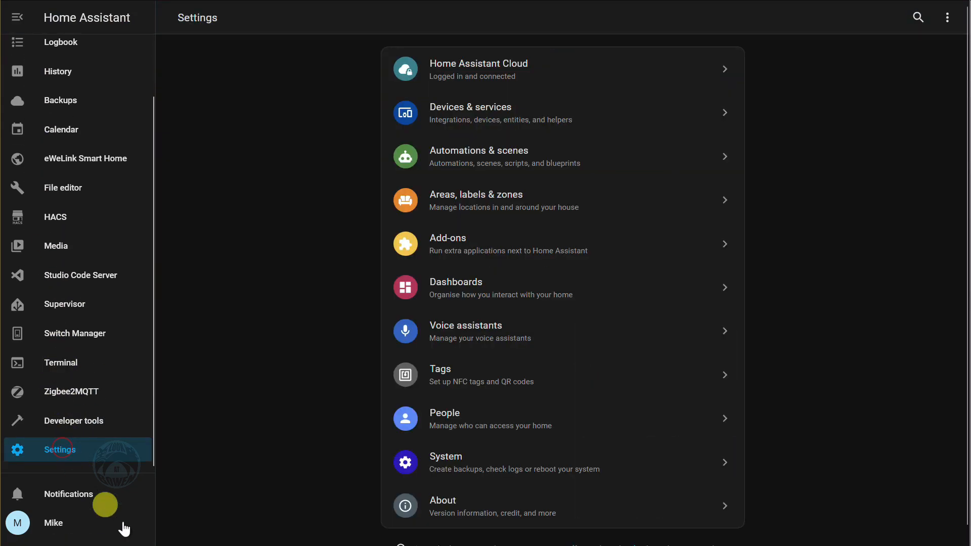
pyautogui.click(450, 283)
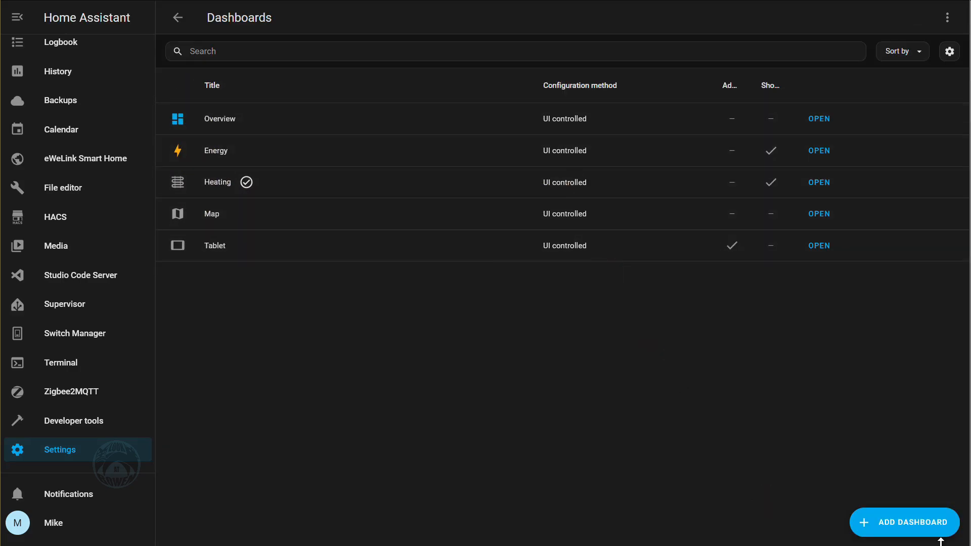
pyautogui.click(905, 516)
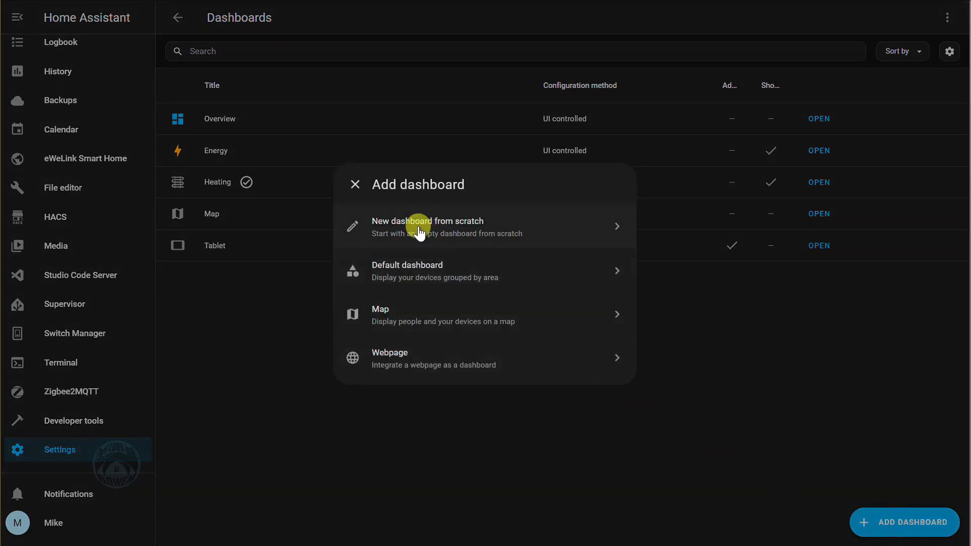
pyautogui.click(452, 226)
pyautogui.click(425, 183)
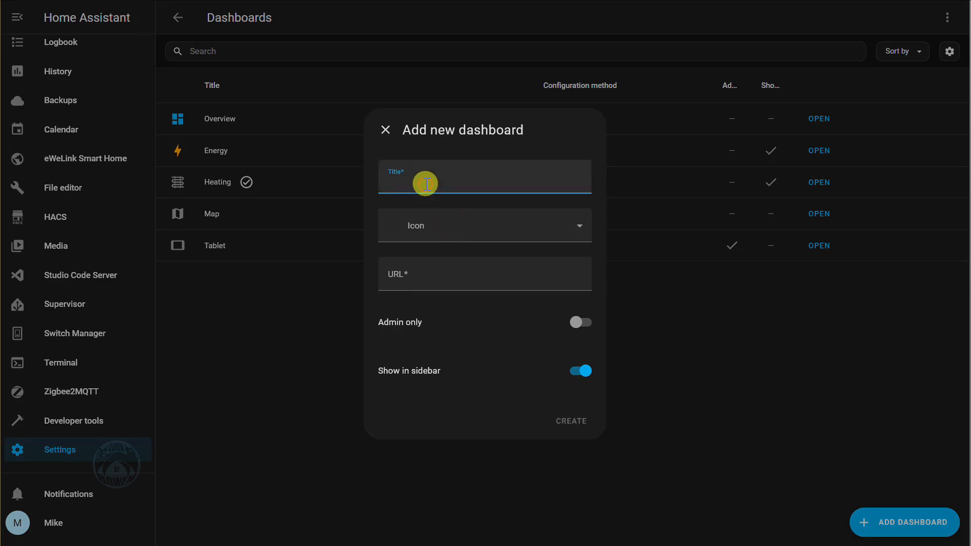
pyautogui.write('Te')
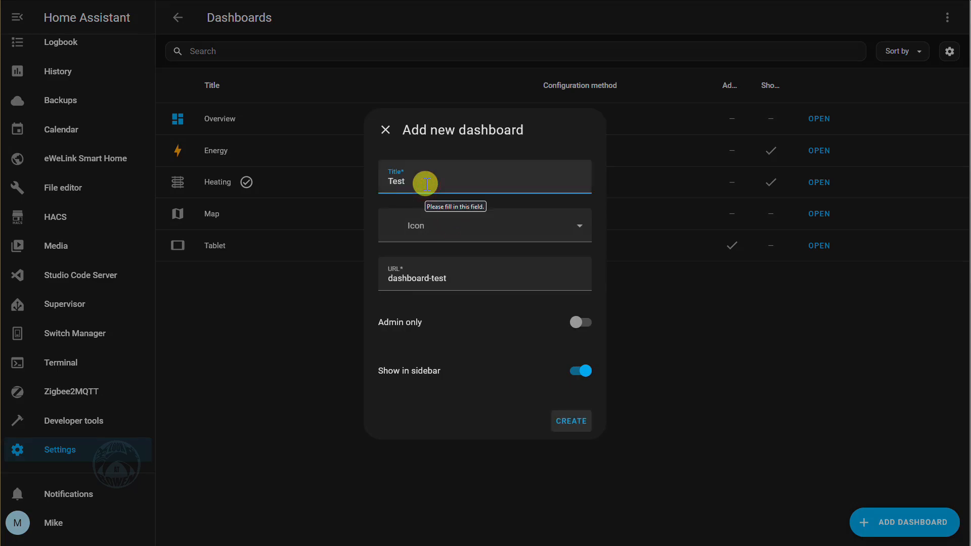
pyautogui.write('st')
# Step: Create the Test dashboard with the mdi:water-boiler icon and admin-only access
pyautogui.click(417, 224)
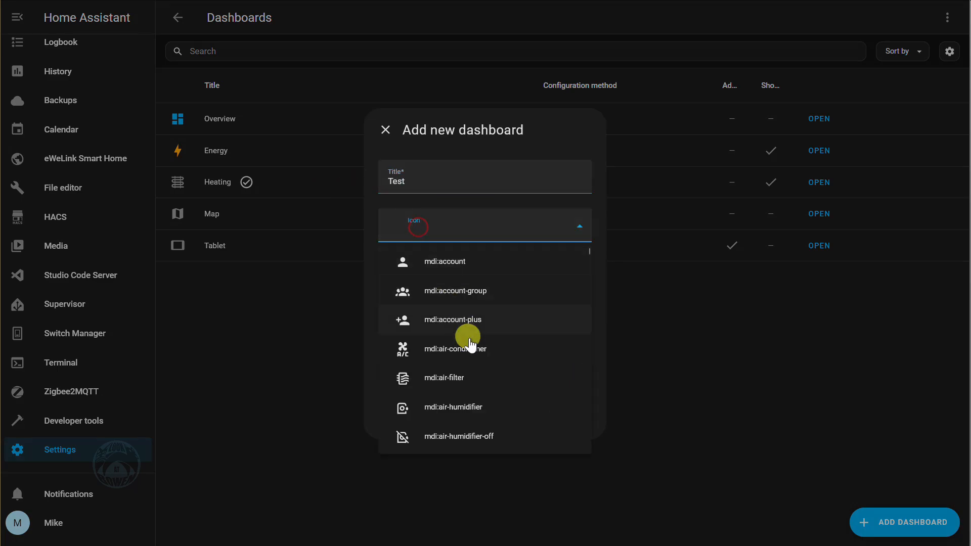
pyautogui.scroll(-5, 468, 338)
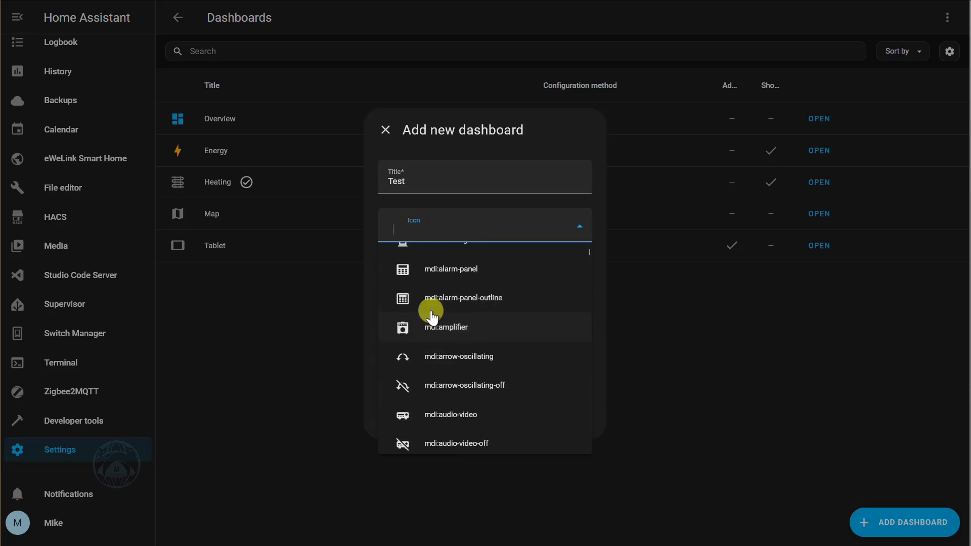
pyautogui.scroll(3, 455, 339)
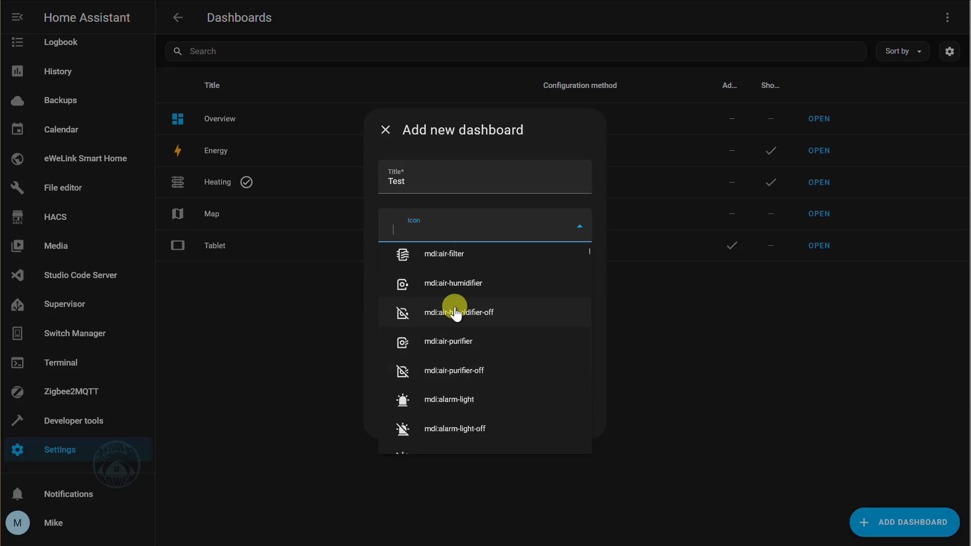
pyautogui.write('boiler')
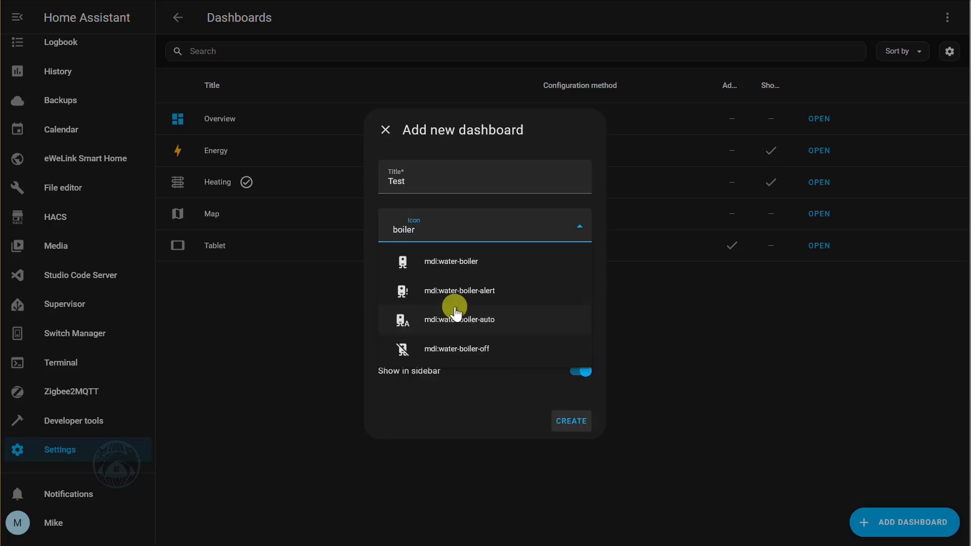
pyautogui.click(454, 266)
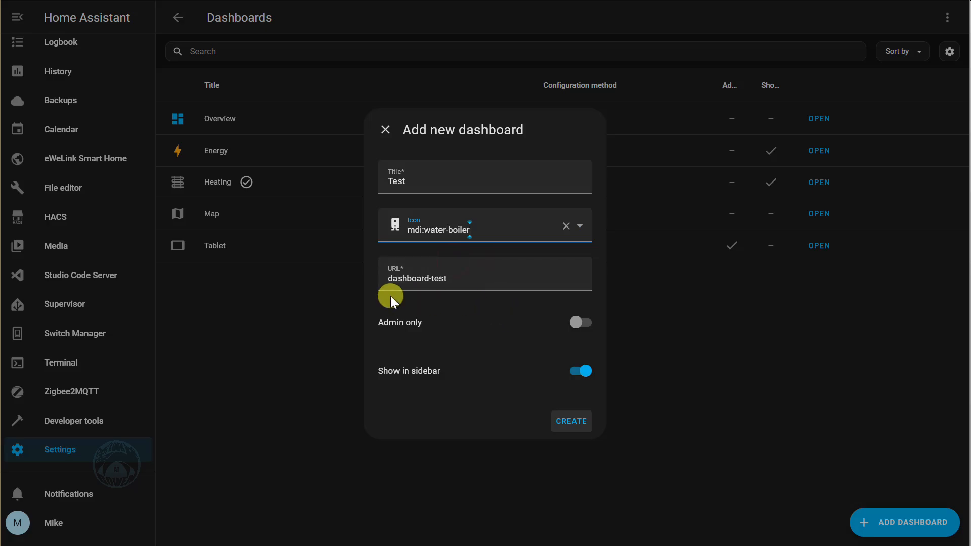
pyautogui.click(578, 329)
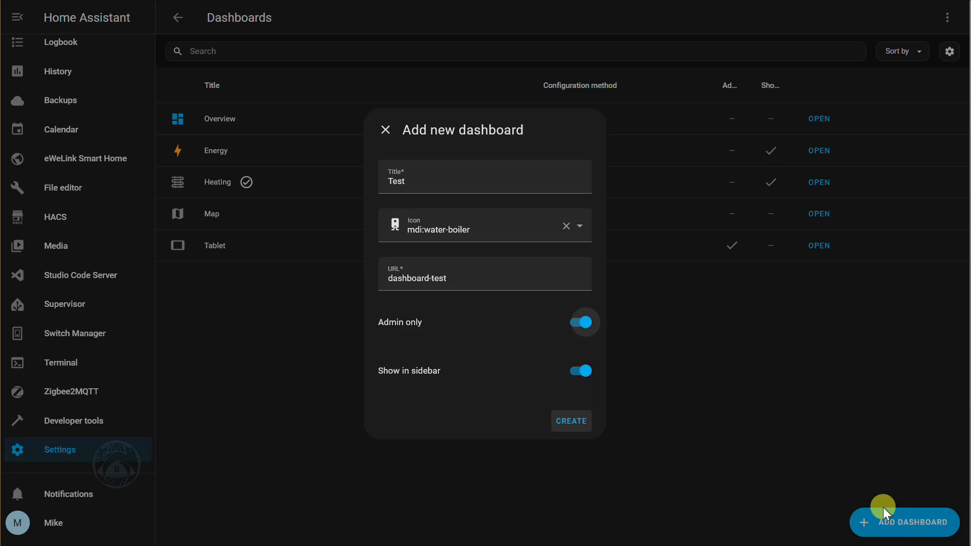
pyautogui.click(571, 423)
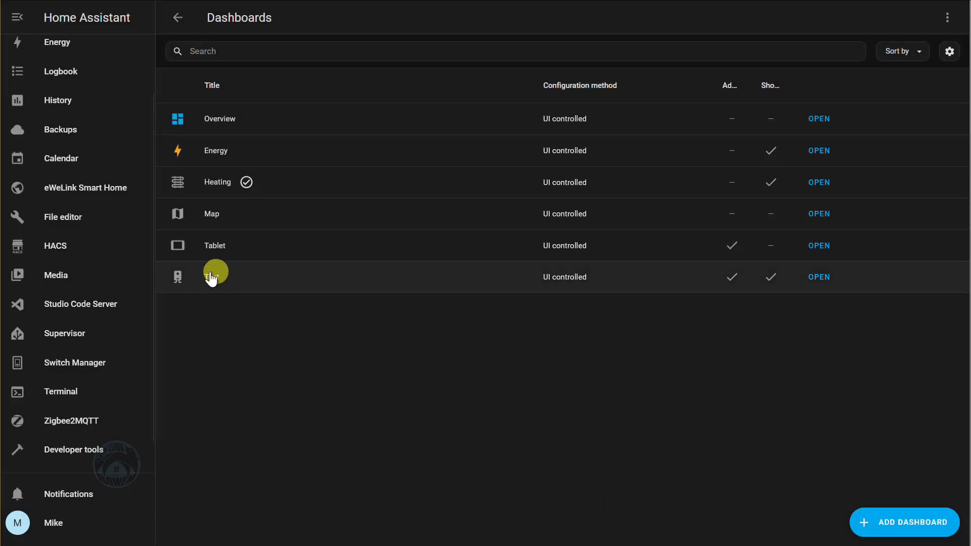
# Step: Open the Test dashboard for editing and start adding a badge to its Home view
pyautogui.scroll(2, 38, 190)
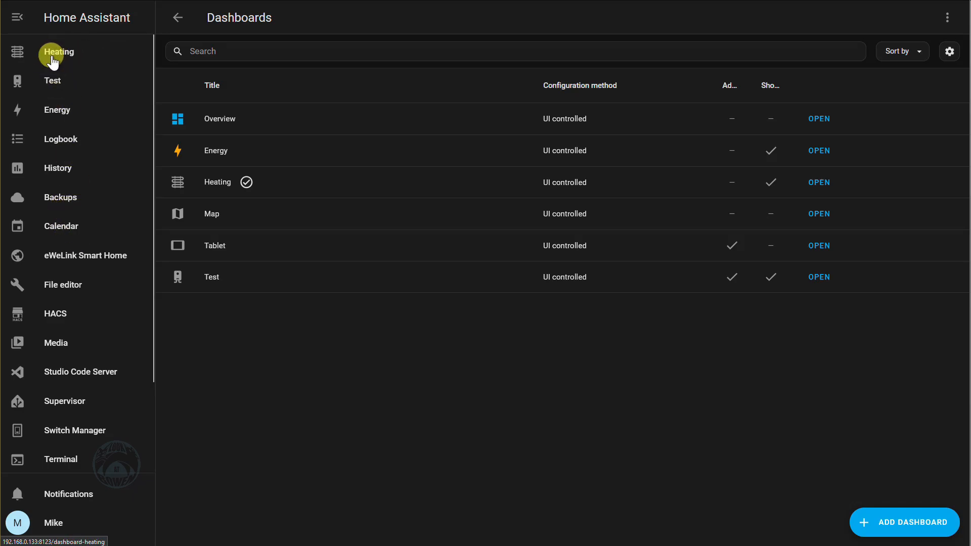
pyautogui.click(51, 81)
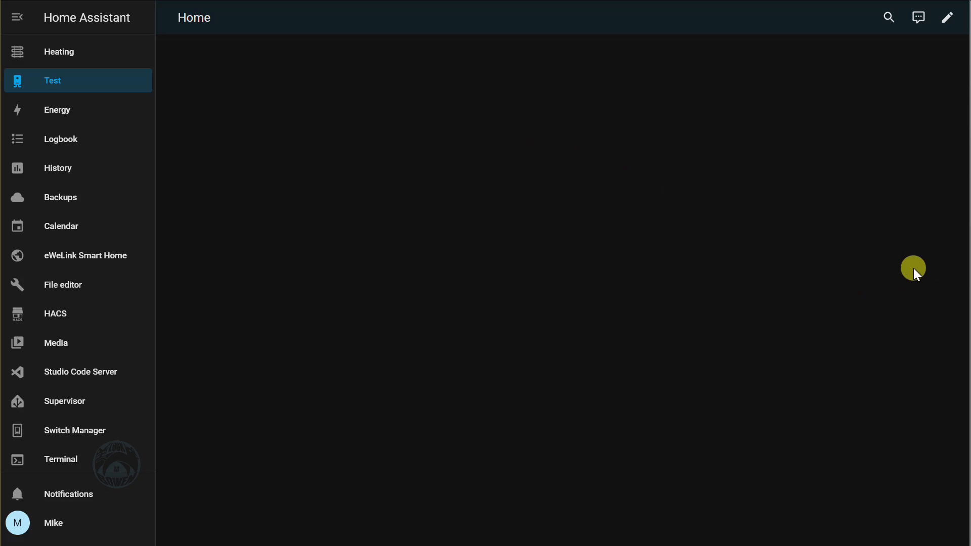
pyautogui.click(947, 19)
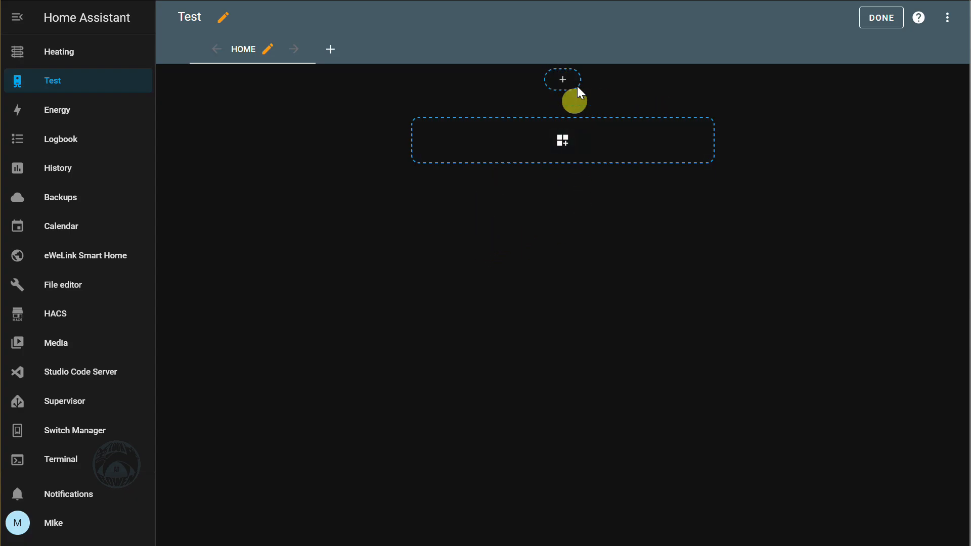
pyautogui.click(563, 79)
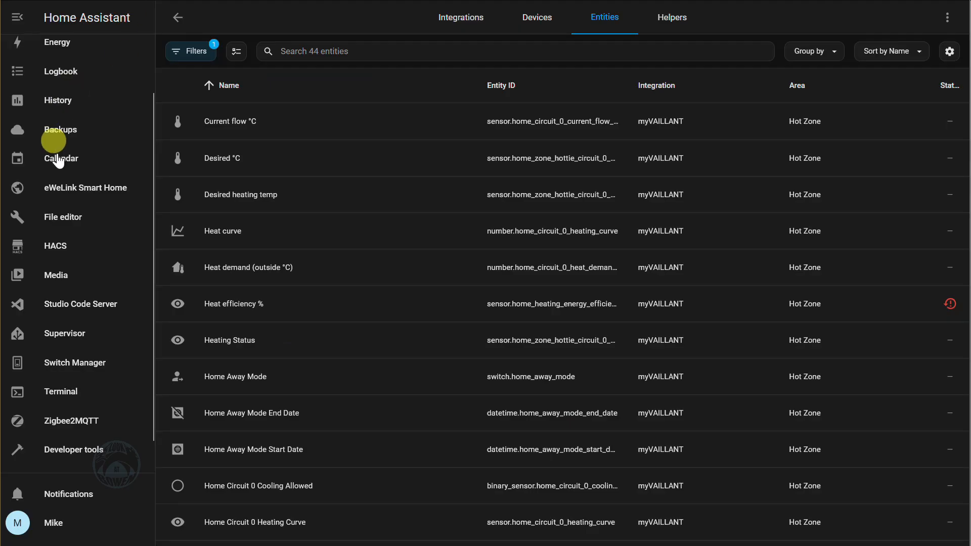
# Step: Open the Heating dashboard and show its boiler view with the temperature gauges and the Days view chart
pyautogui.scroll(2, 48, 134)
pyautogui.click(53, 51)
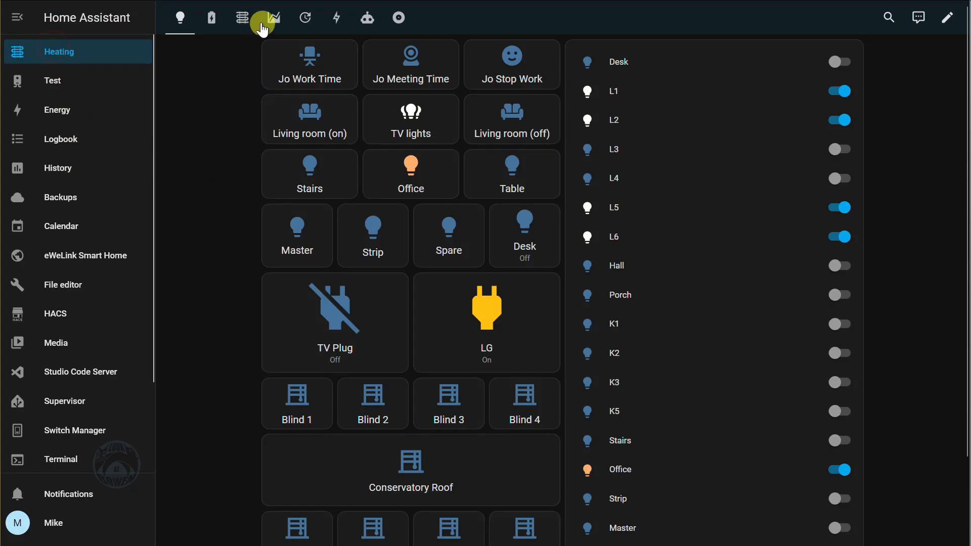
pyautogui.click(242, 18)
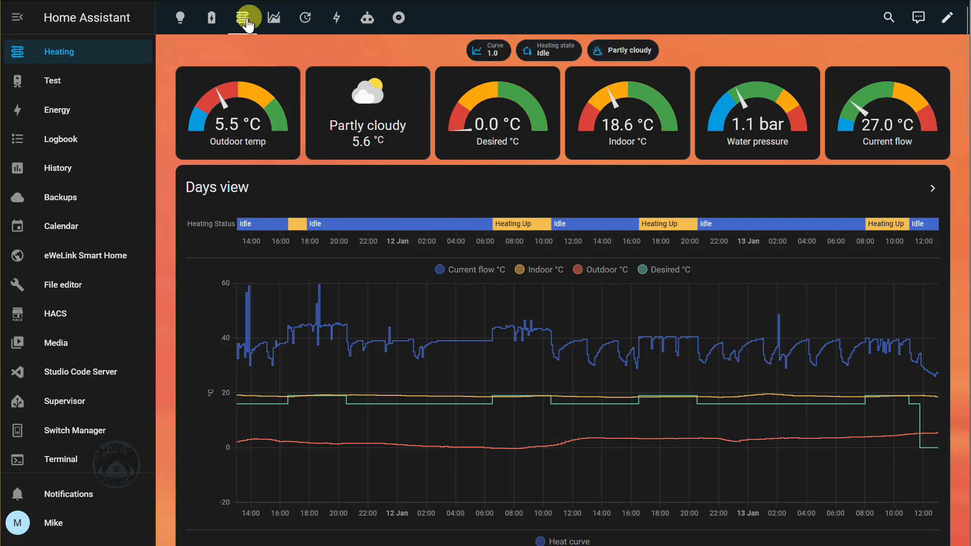
# Step: Switch to the Heating dashboard's graph view, check the Outdoor °C sensor's history, and close its details
pyautogui.click(274, 17)
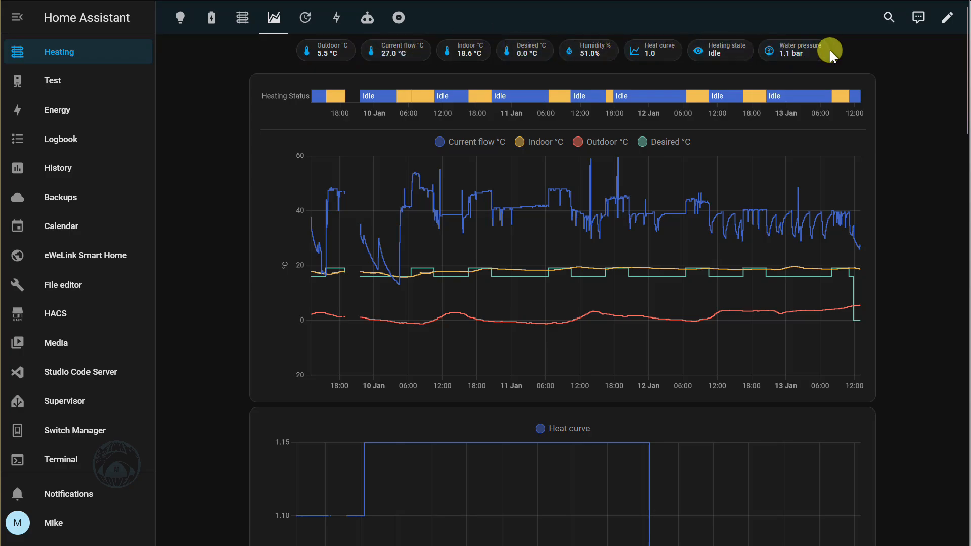
pyautogui.click(321, 53)
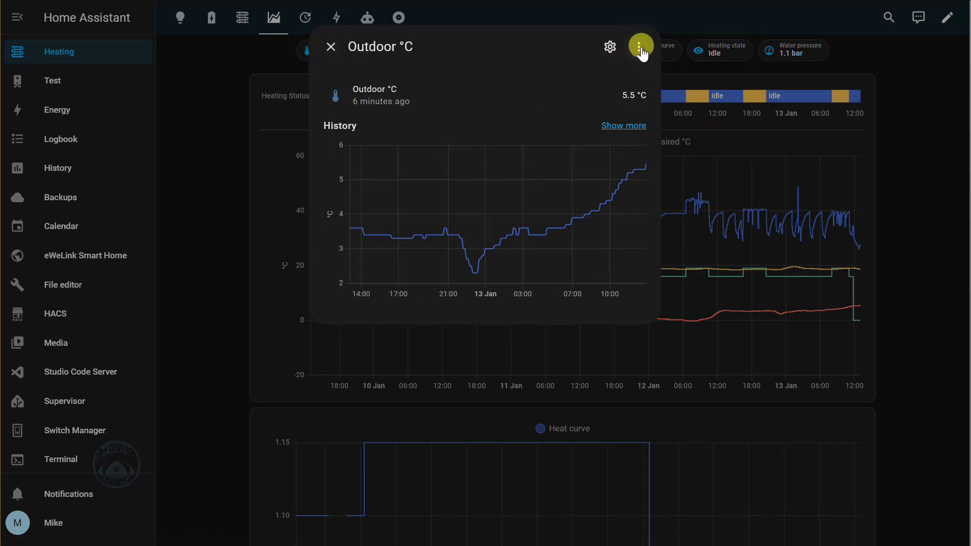
pyautogui.click(330, 48)
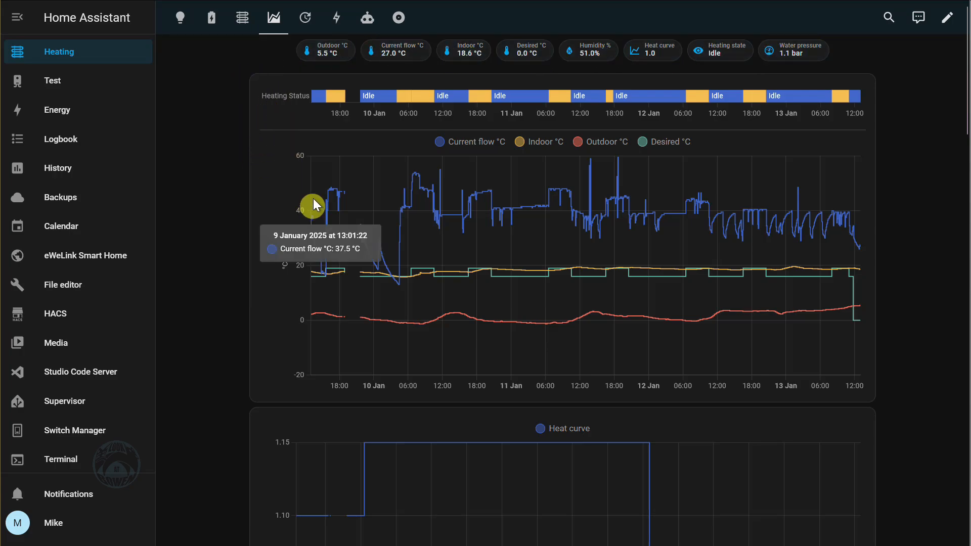
# Step: Examine the heating status, temperature, heat curve and gas cost graphs in the Heating dashboard's graph view
pyautogui.moveTo(275, 107)
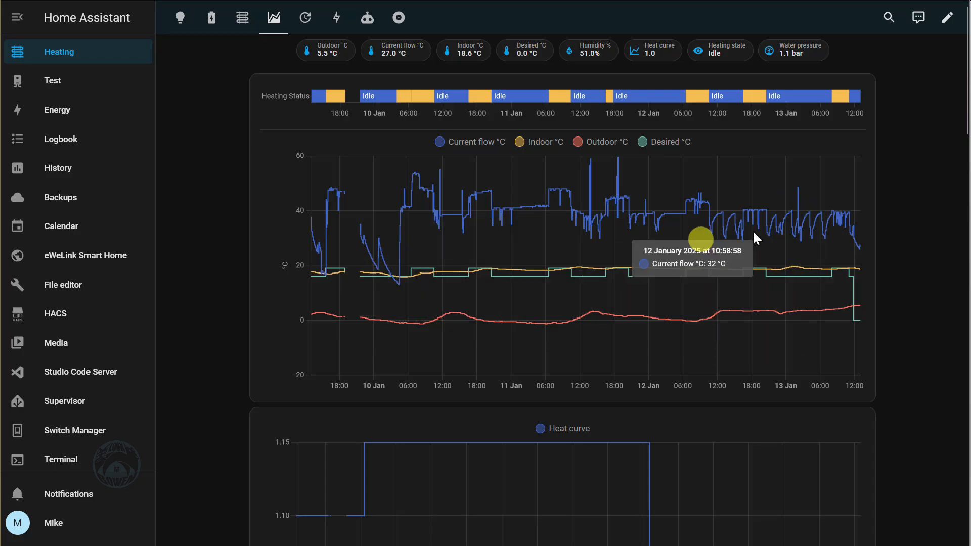
pyautogui.scroll(-6, 691, 351)
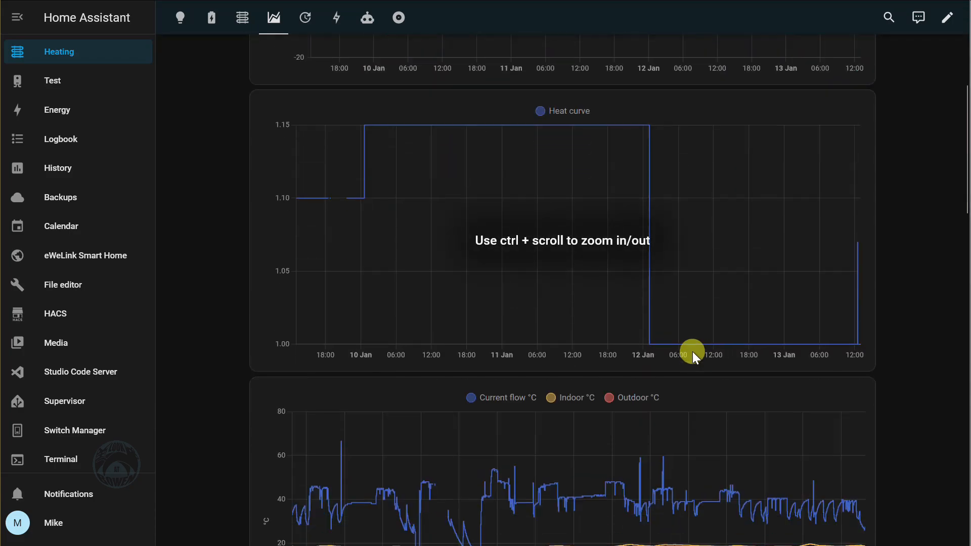
pyautogui.scroll(2, 693, 350)
pyautogui.scroll(-6, 590, 350)
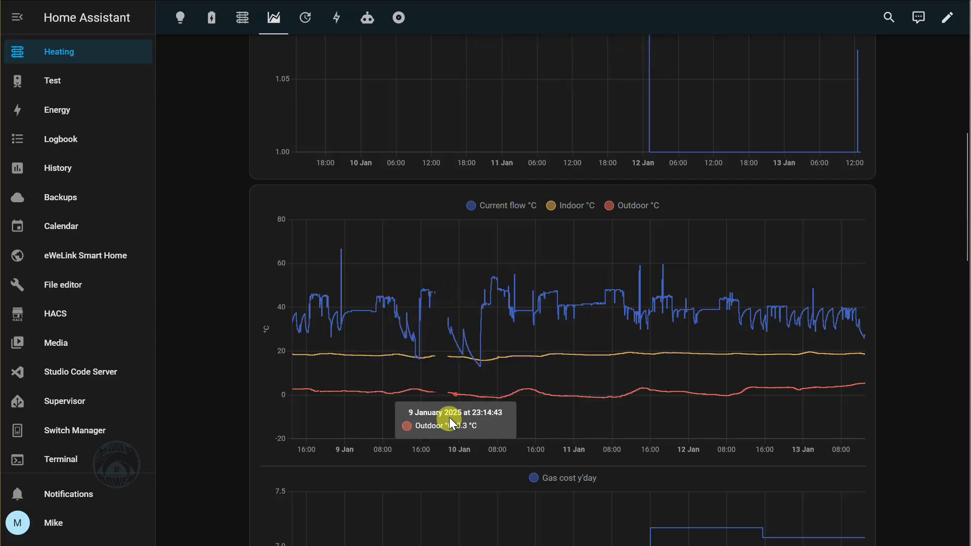
pyautogui.scroll(-6, 423, 339)
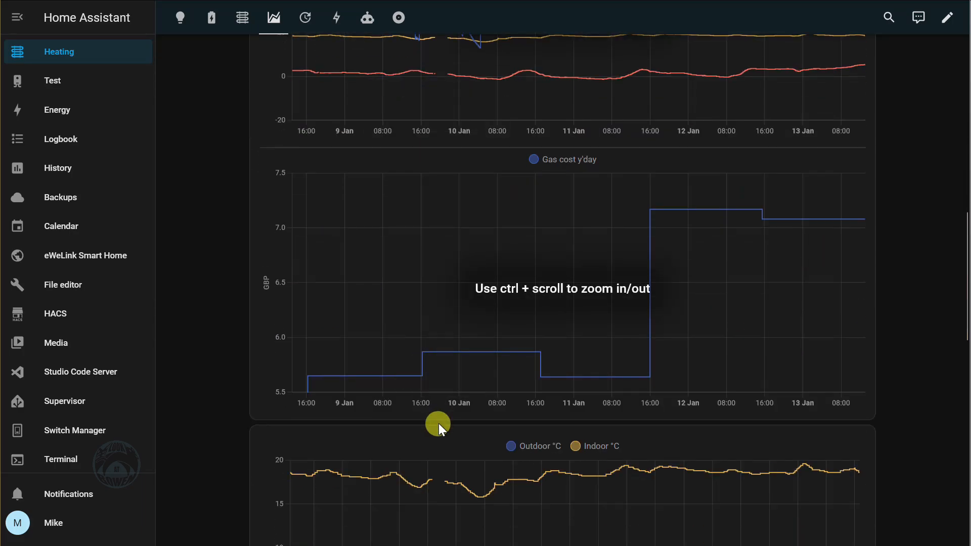
pyautogui.scroll(10, 438, 419)
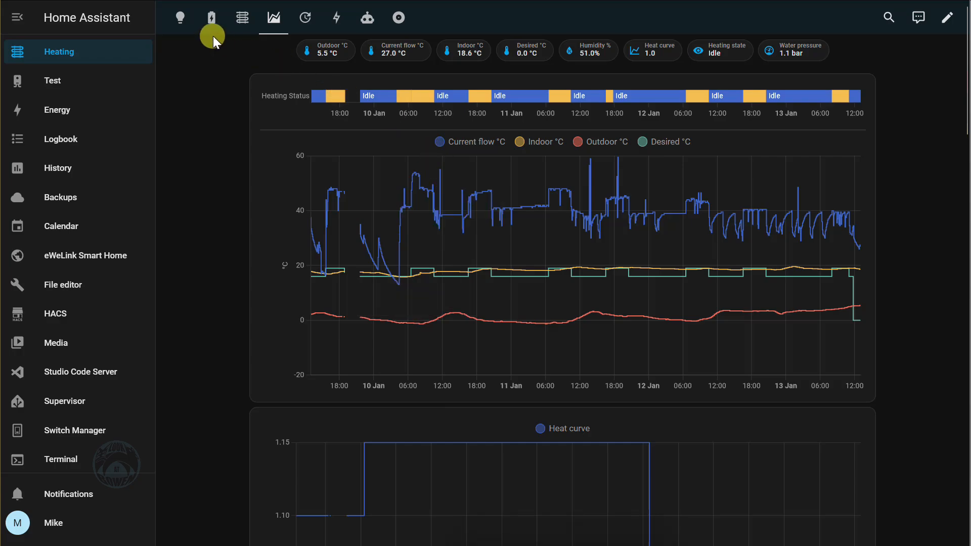
# Step: Show the Heating dashboard's boiler view, check the energy information and System View in the phone's boiler app, and return to its home screen
pyautogui.click(241, 18)
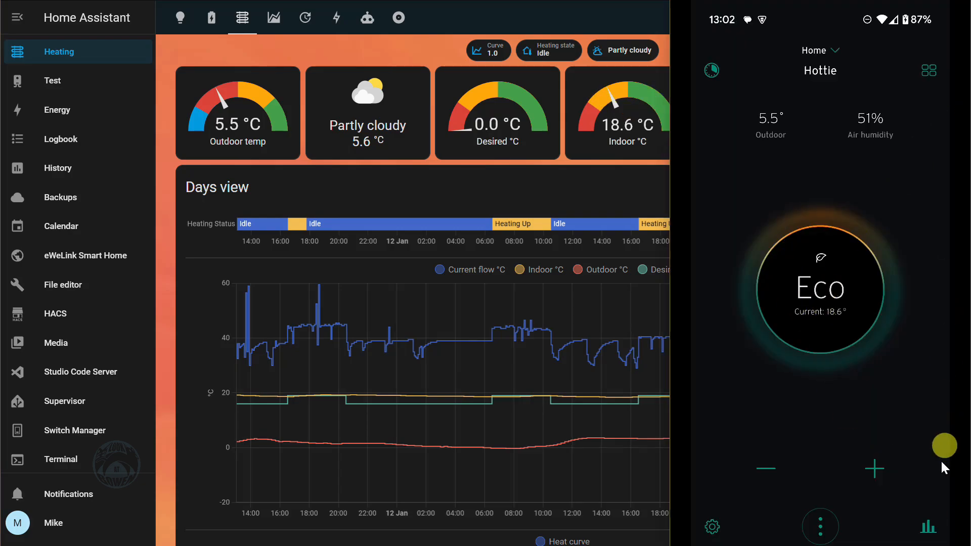
pyautogui.click(928, 527)
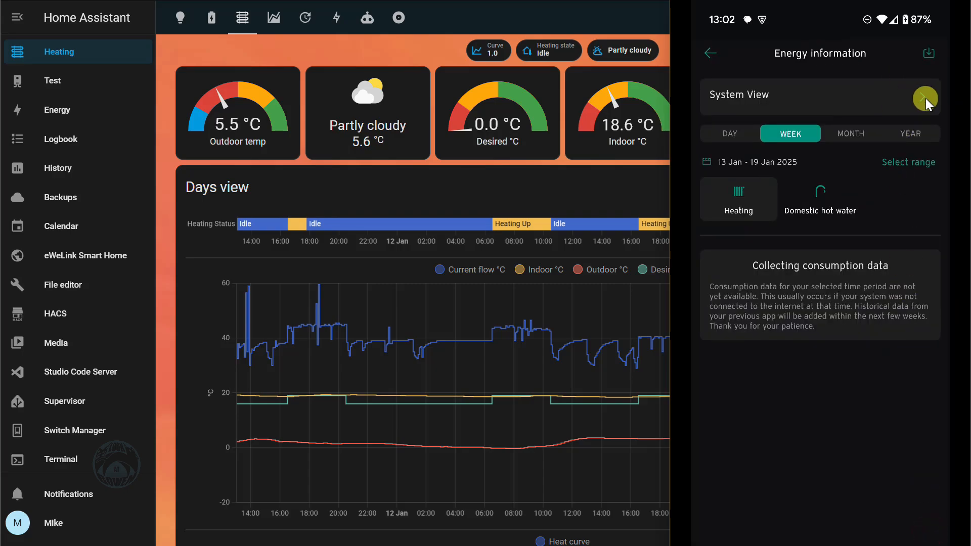
pyautogui.click(924, 98)
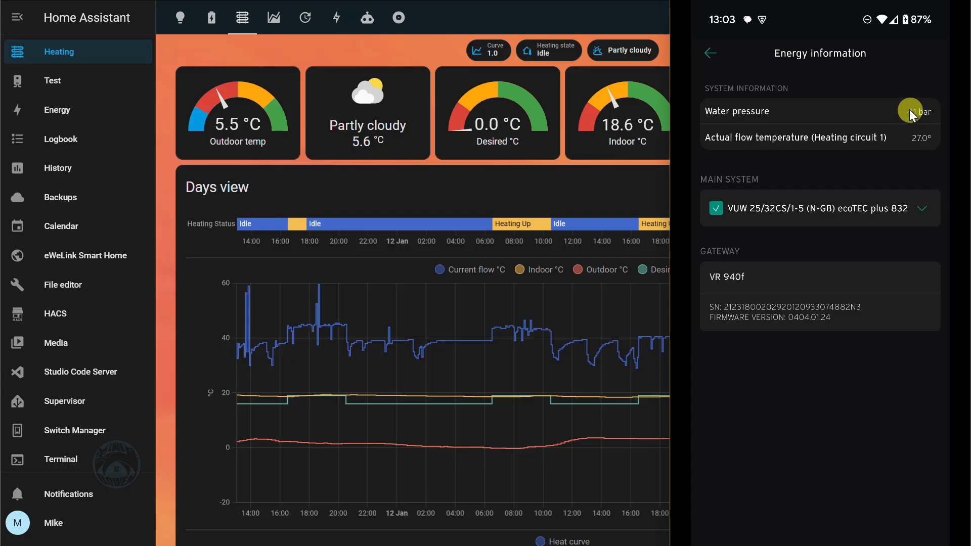
pyautogui.click(714, 53)
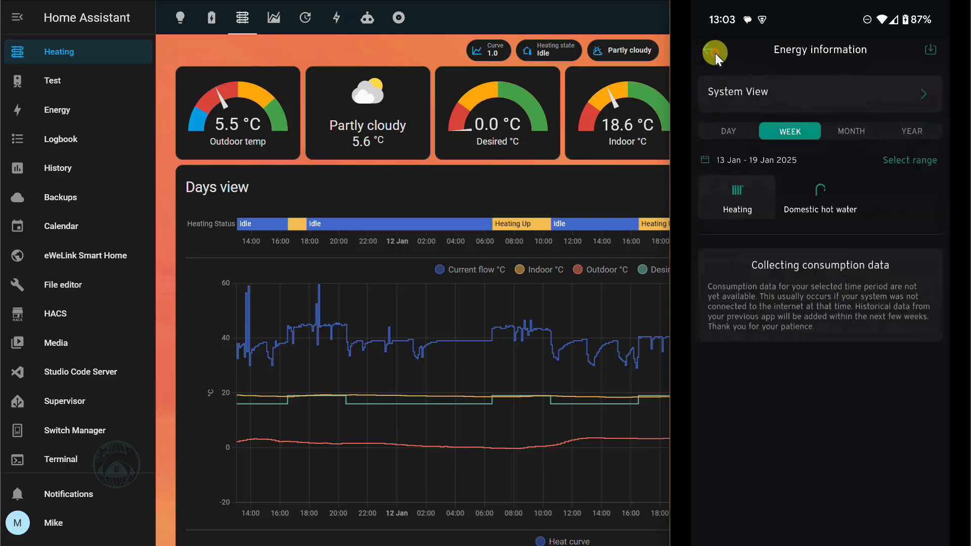
pyautogui.click(709, 55)
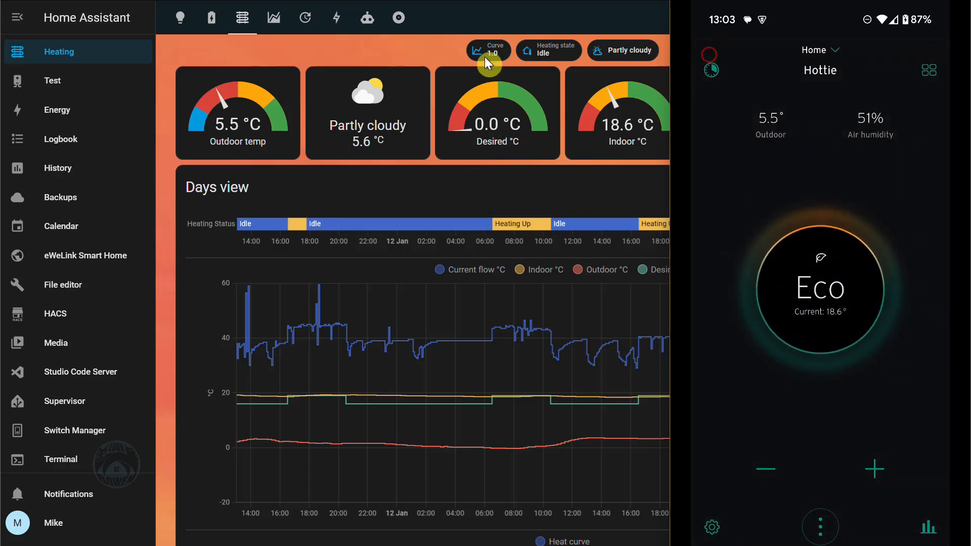
pyautogui.click(487, 19)
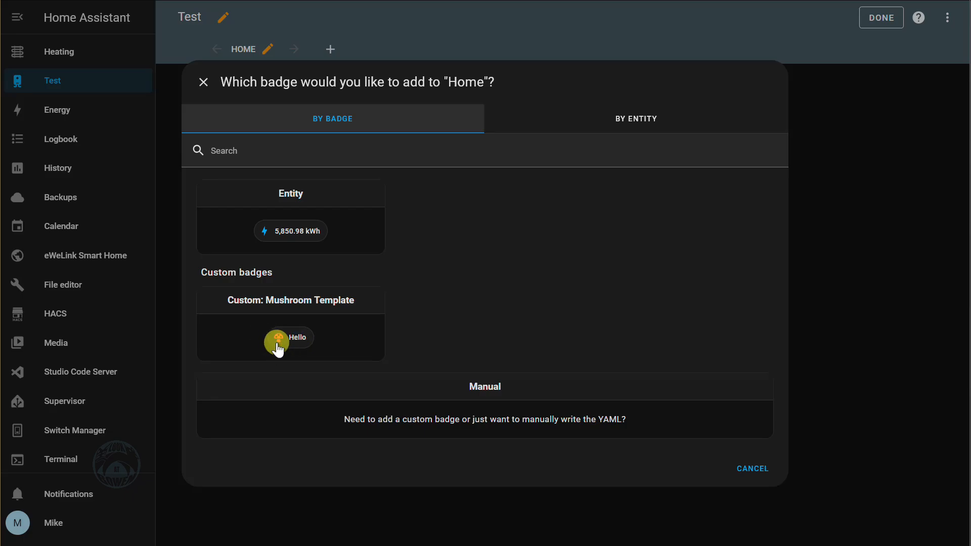
# Step: Choose an Entity badge for the Test dashboard's Home view and assign it the Indoor °C sensor
pyautogui.click(289, 232)
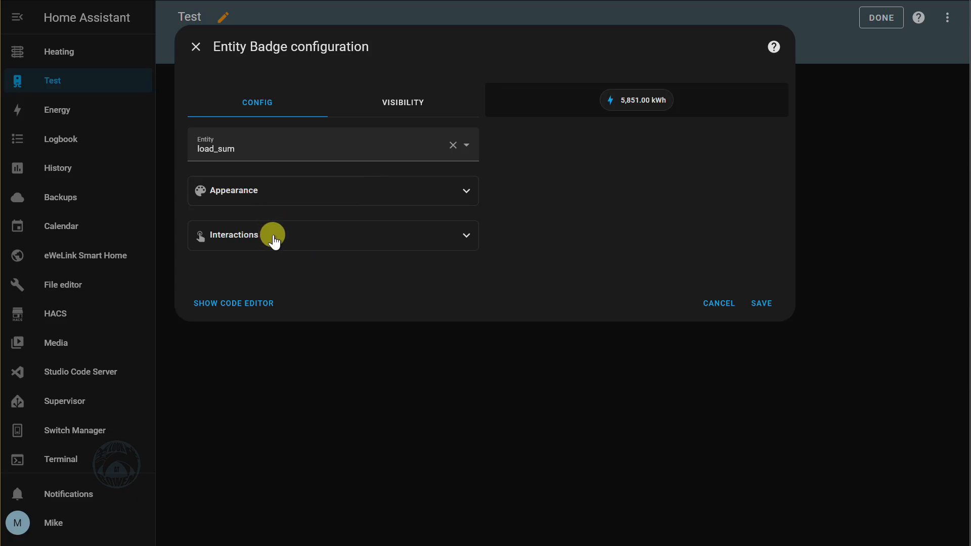
pyautogui.moveTo(243, 150); pyautogui.dragTo(172, 139)
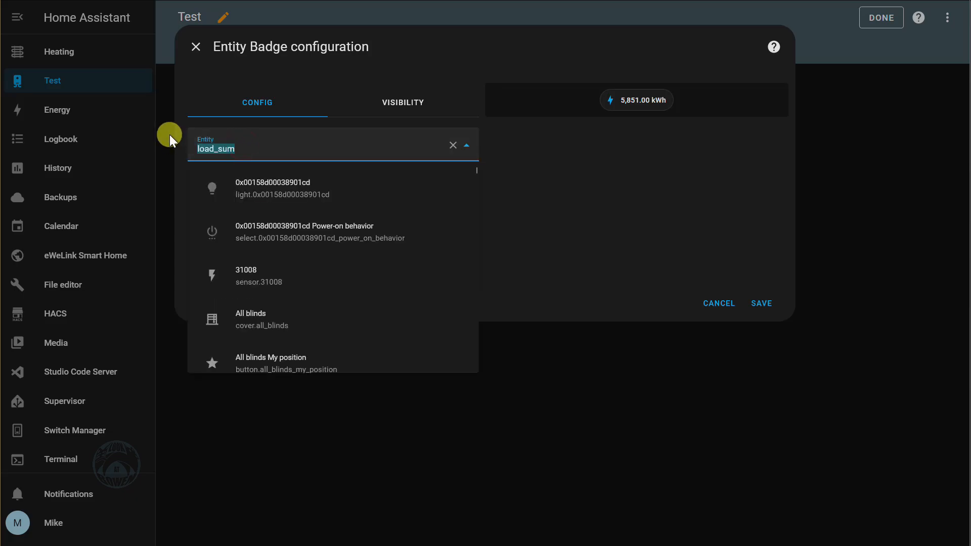
pyautogui.write('indoo')
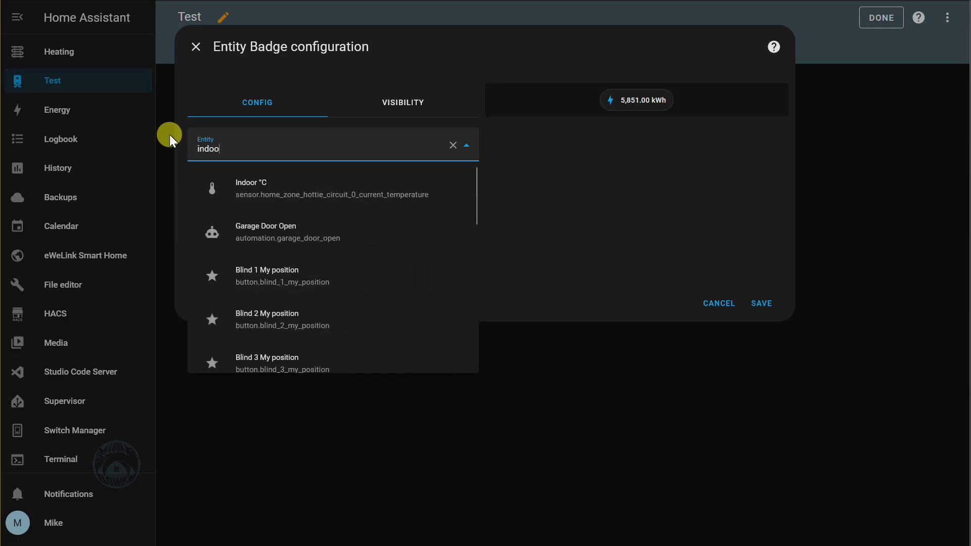
pyautogui.write('r')
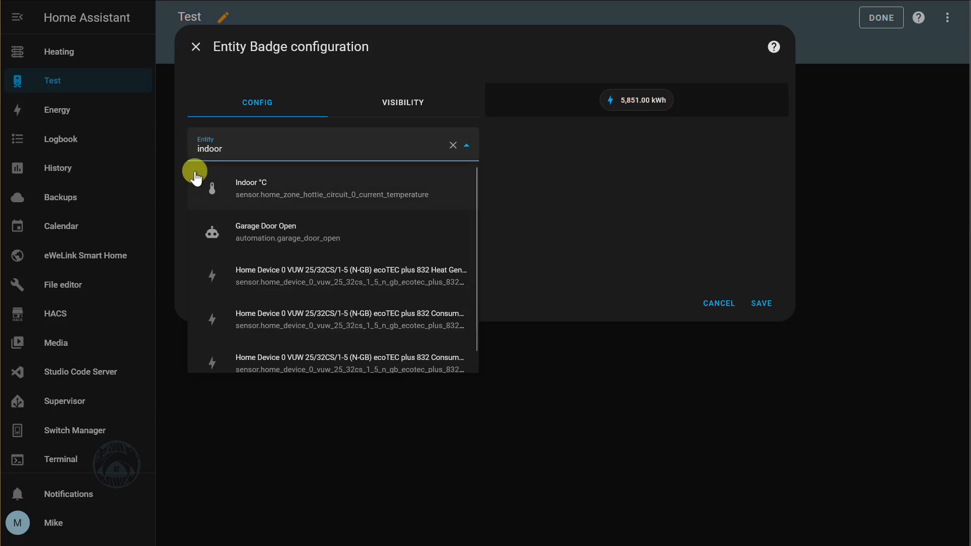
pyautogui.click(254, 190)
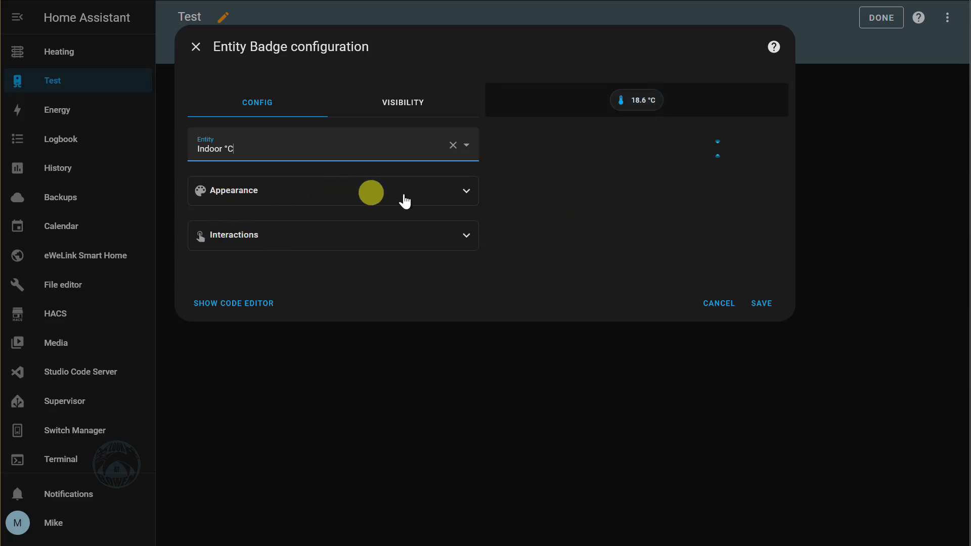
# Step: Review the icon and colour choices in the badge's appearance settings without selecting any
pyautogui.click(464, 191)
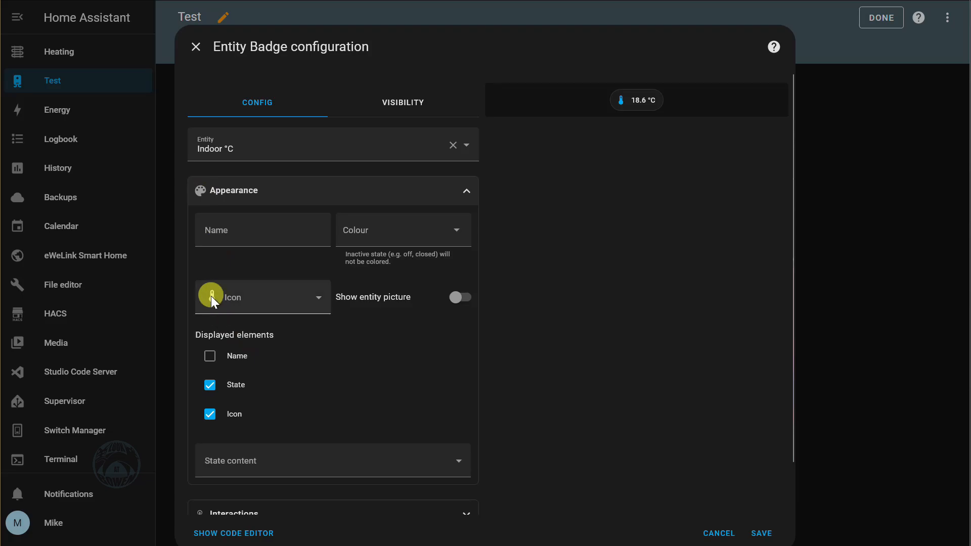
pyautogui.click(320, 301)
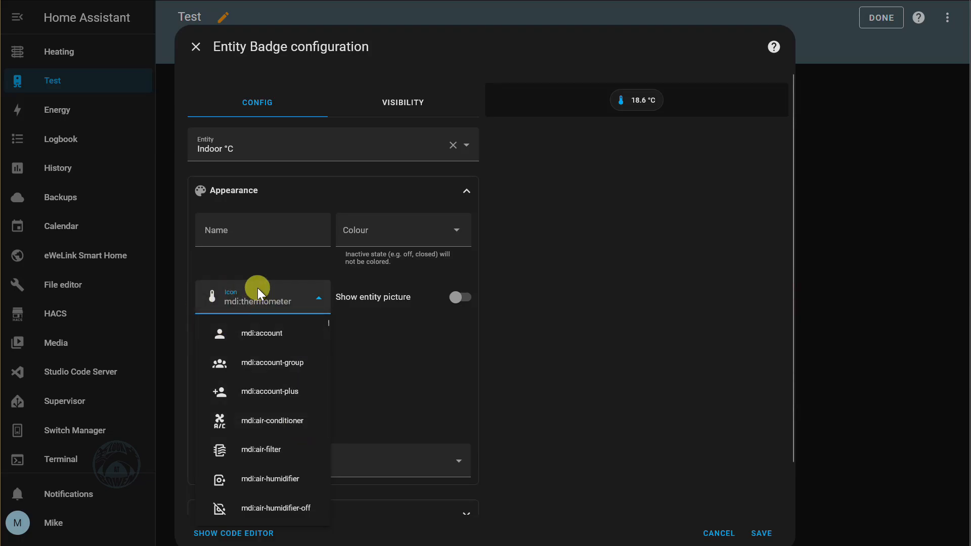
pyautogui.click(257, 262)
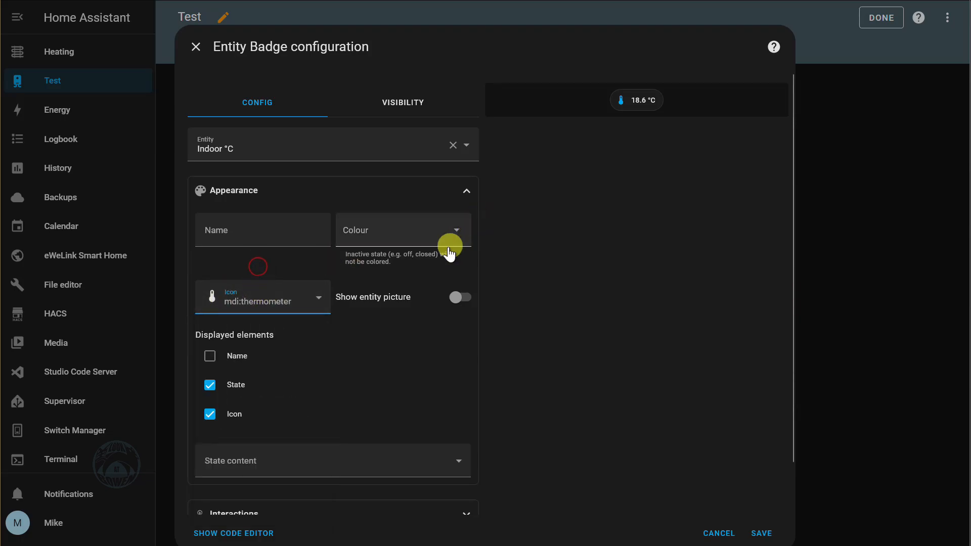
pyautogui.click(456, 236)
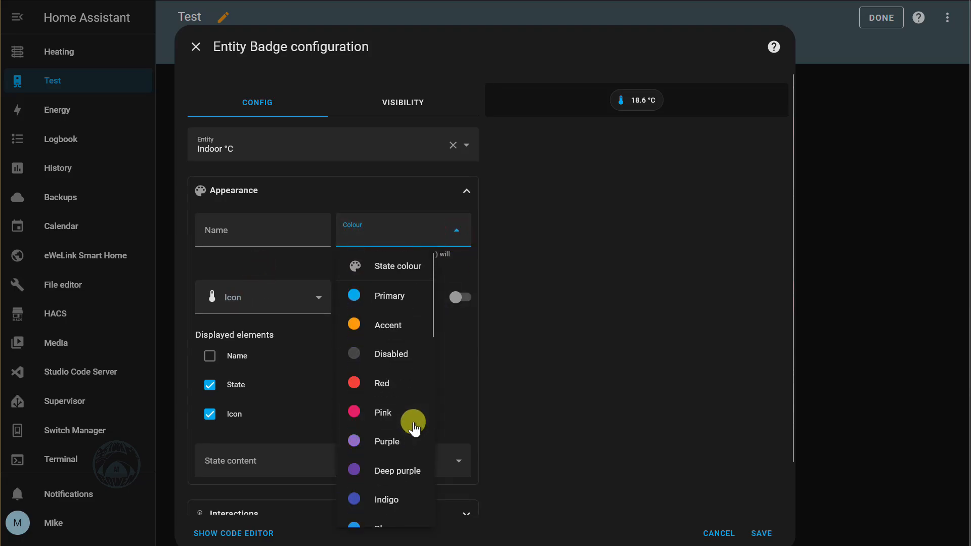
pyautogui.scroll(-10, 372, 433)
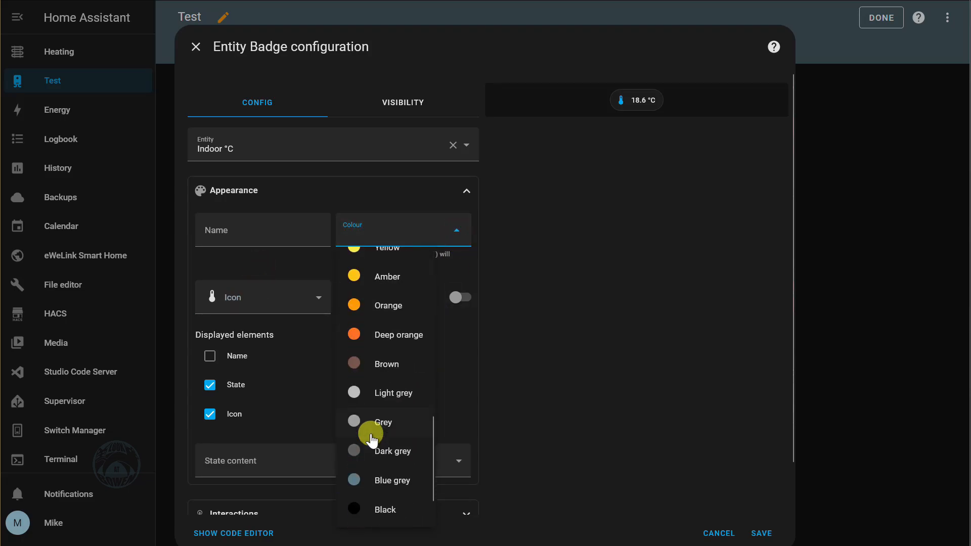
pyautogui.scroll(10, 370, 431)
pyautogui.click(585, 233)
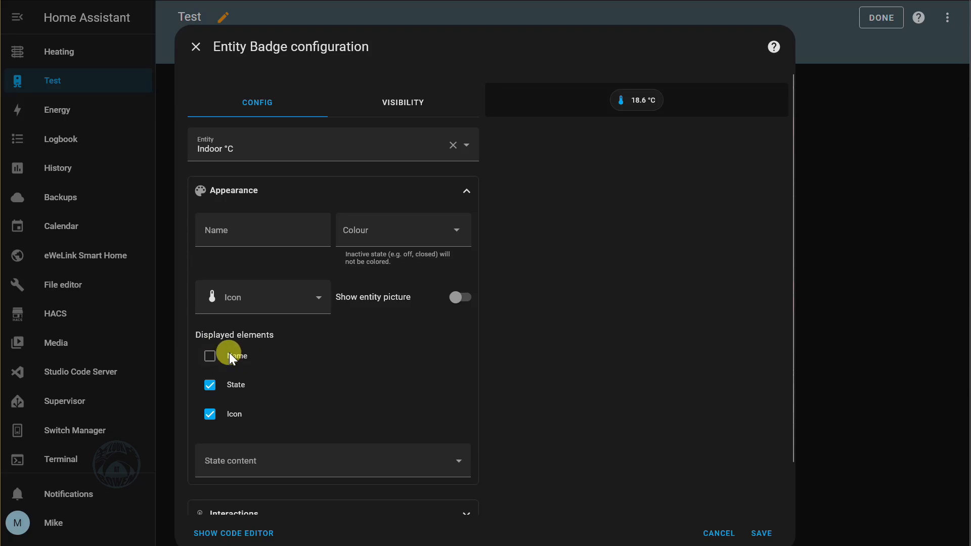
# Step: Display the name on the Indoor °C badge and set it to "Indoor temp"
pyautogui.click(208, 355)
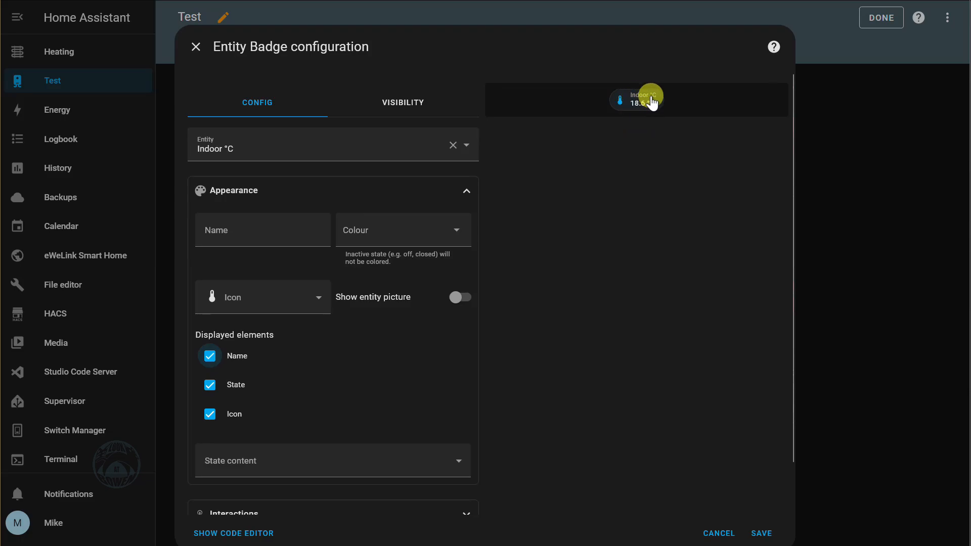
pyautogui.click(234, 232)
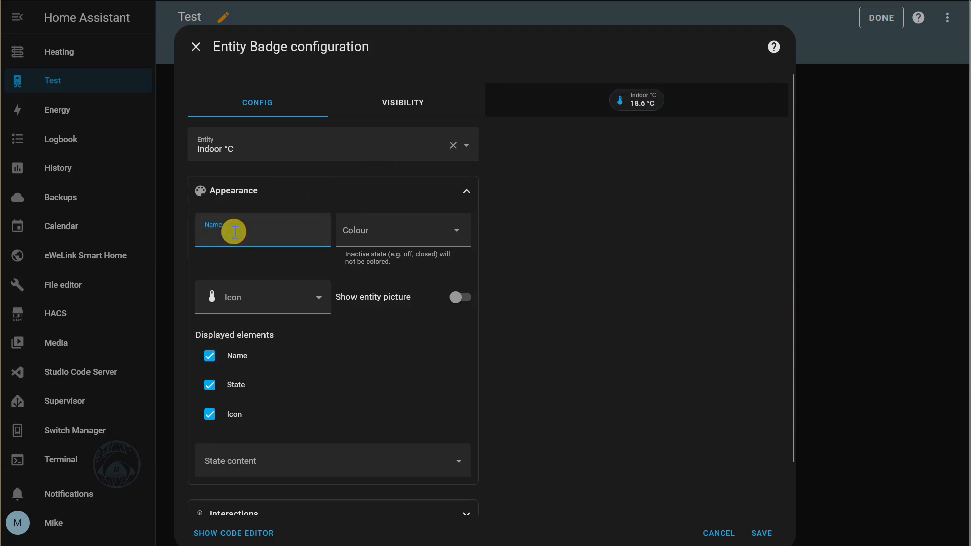
pyautogui.write('Indoor temp')
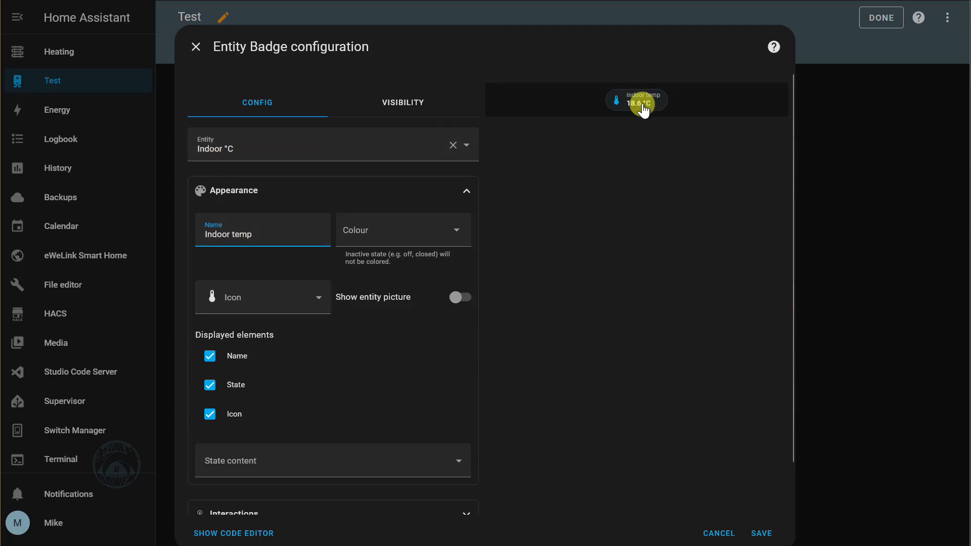
# Step: Try hiding the badge's state and icon, and restore both displayed elements
pyautogui.click(210, 385)
pyautogui.click(210, 416)
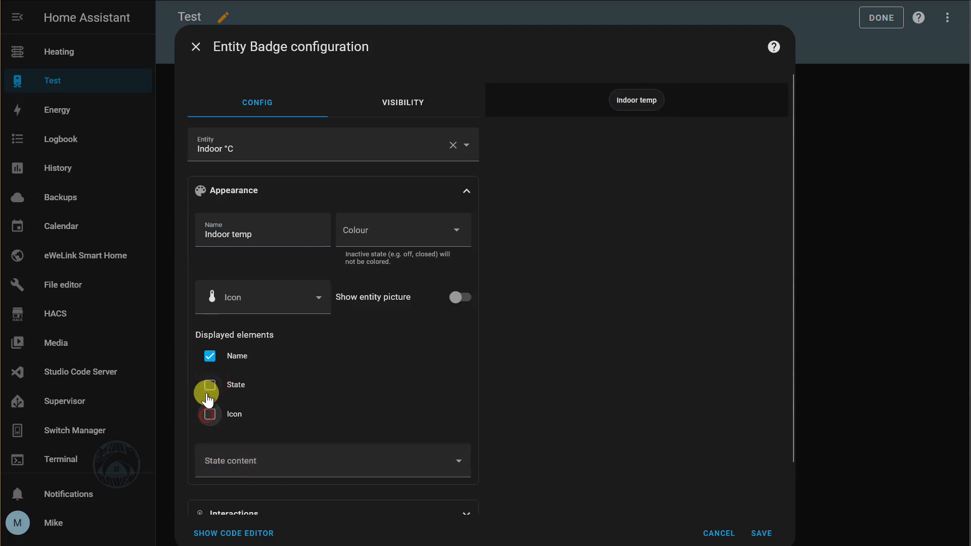
pyautogui.click(209, 386)
pyautogui.click(210, 418)
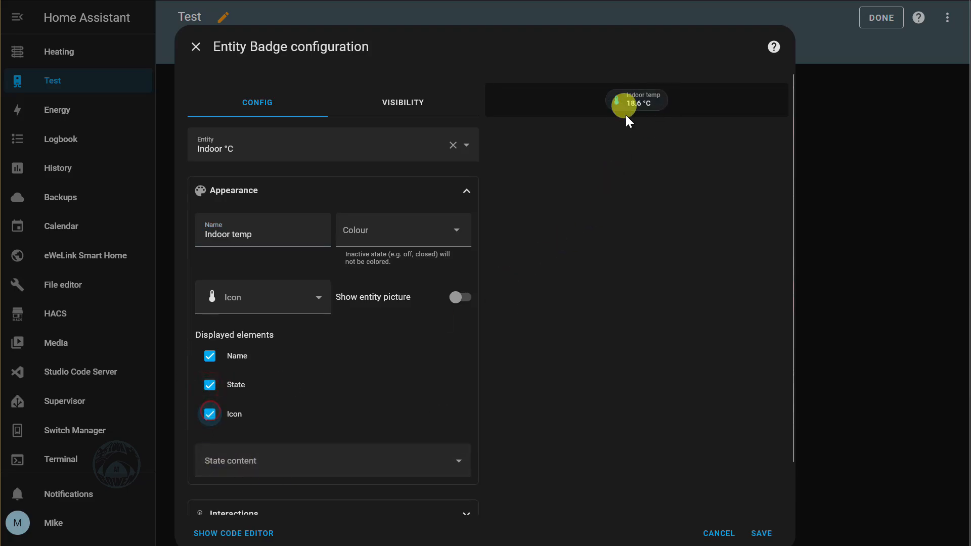
# Step: Examine the tap behavior options available in the badge's interaction settings, leaving Default (more info) selected
pyautogui.scroll(-1, 511, 338)
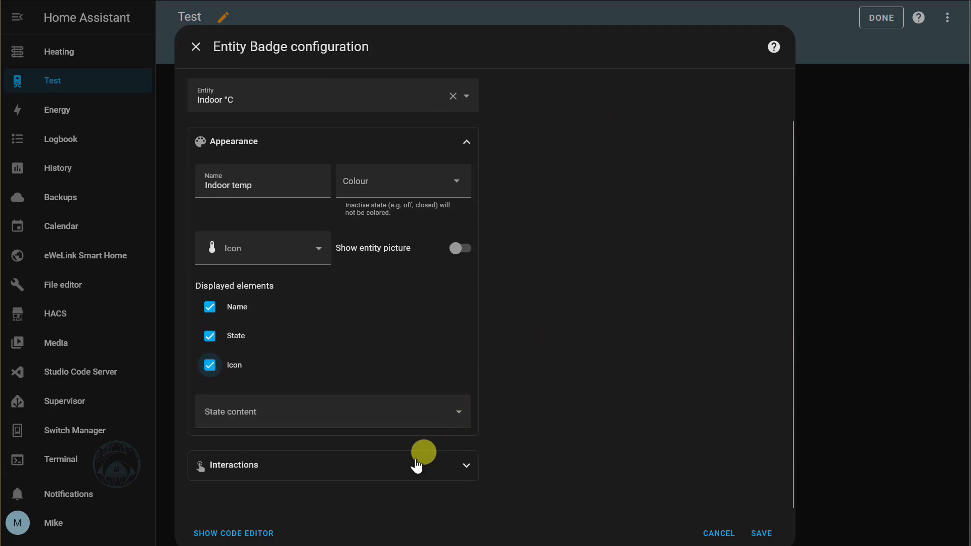
pyautogui.click(463, 467)
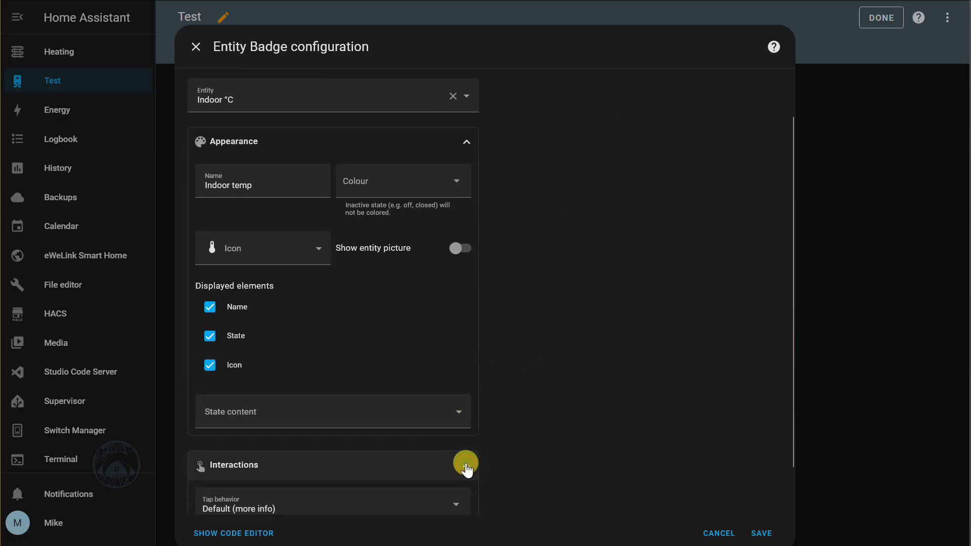
pyautogui.scroll(-1, 462, 465)
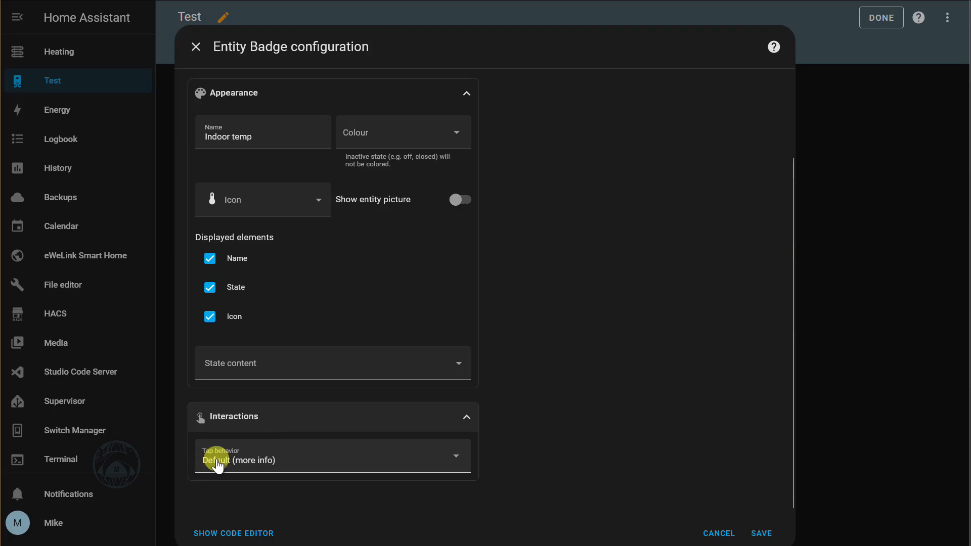
pyautogui.click(279, 464)
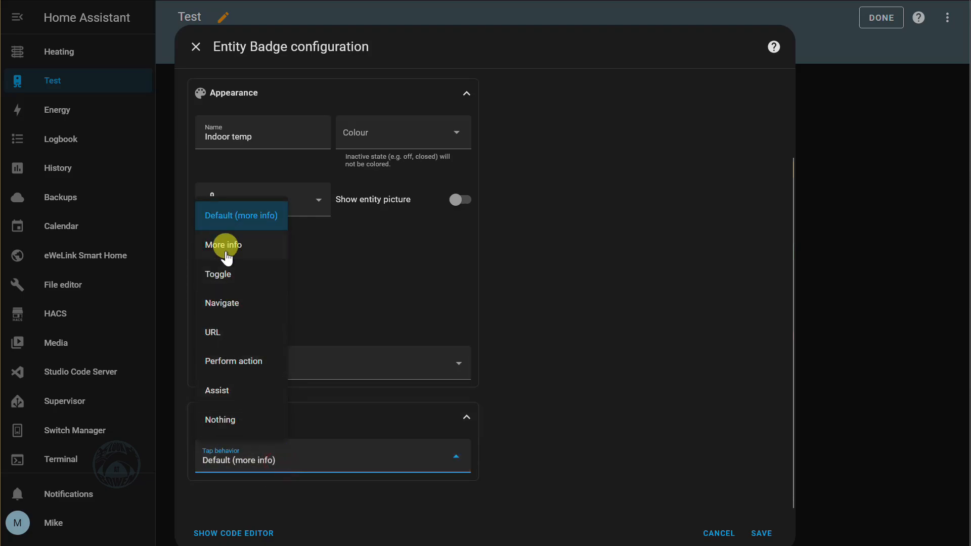
pyautogui.click(592, 303)
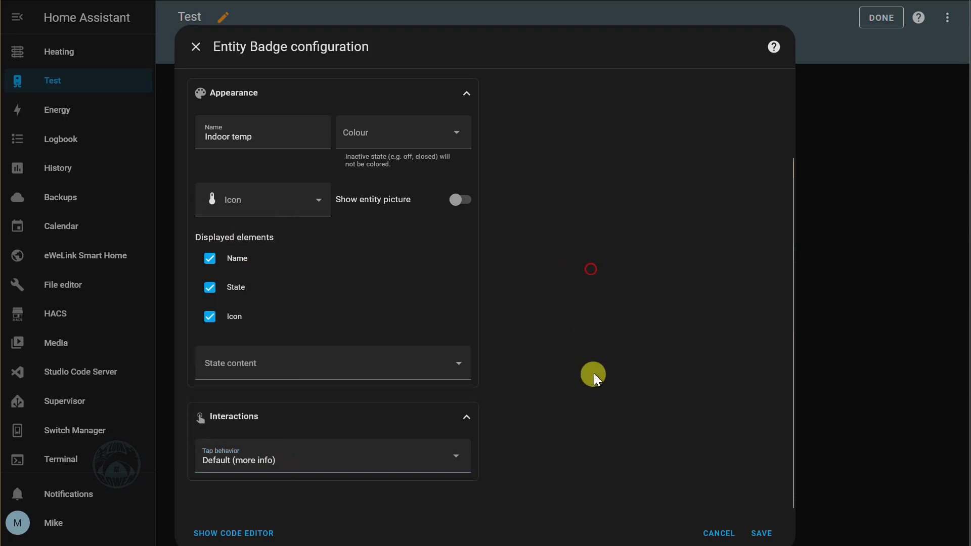
# Step: Test the previewed badge's more-info interaction by viewing the Indoor °C history, and close its details
pyautogui.scroll(2, 594, 371)
pyautogui.click(640, 102)
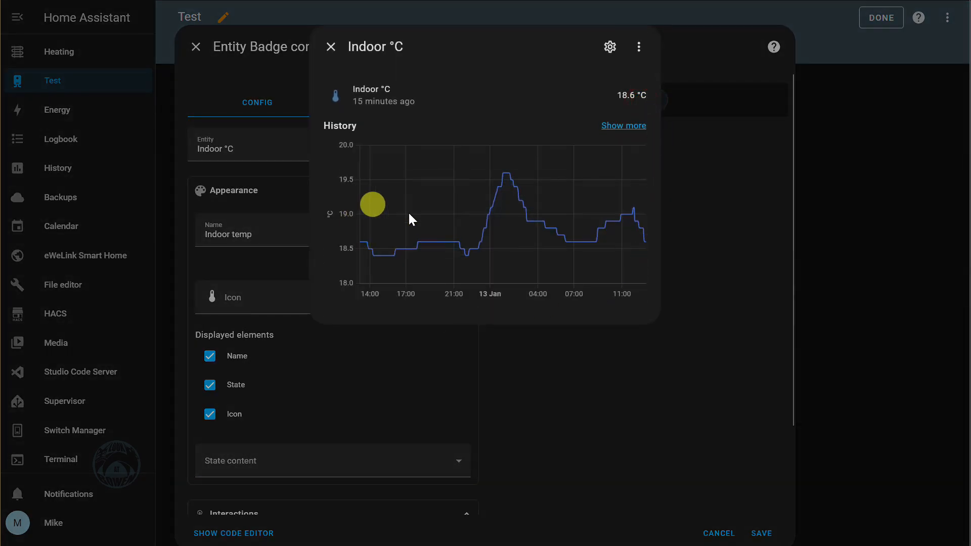
pyautogui.moveTo(363, 266)
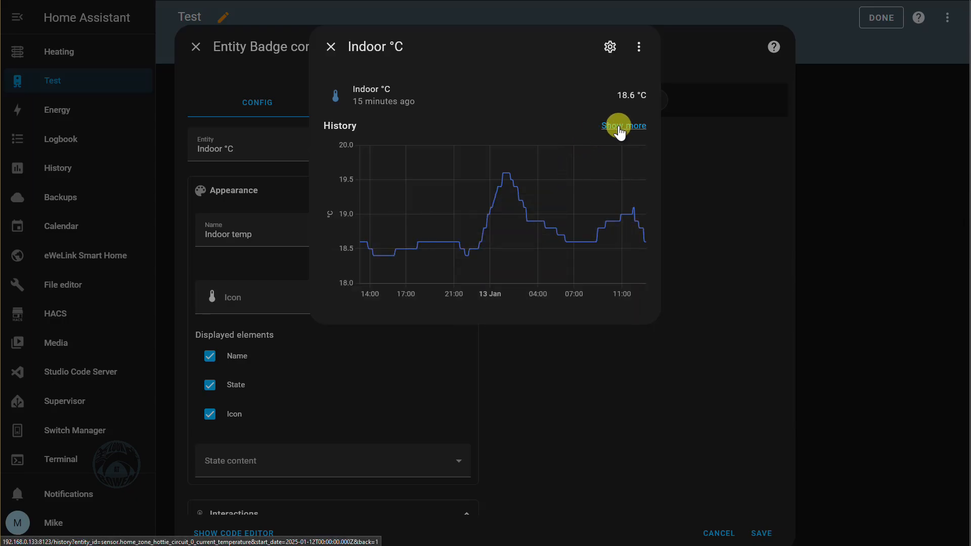
pyautogui.click(331, 47)
# Step: Review the tap behavior options once more, keep Default (more info), and save the Indoor temp badge
pyautogui.scroll(-2, 402, 337)
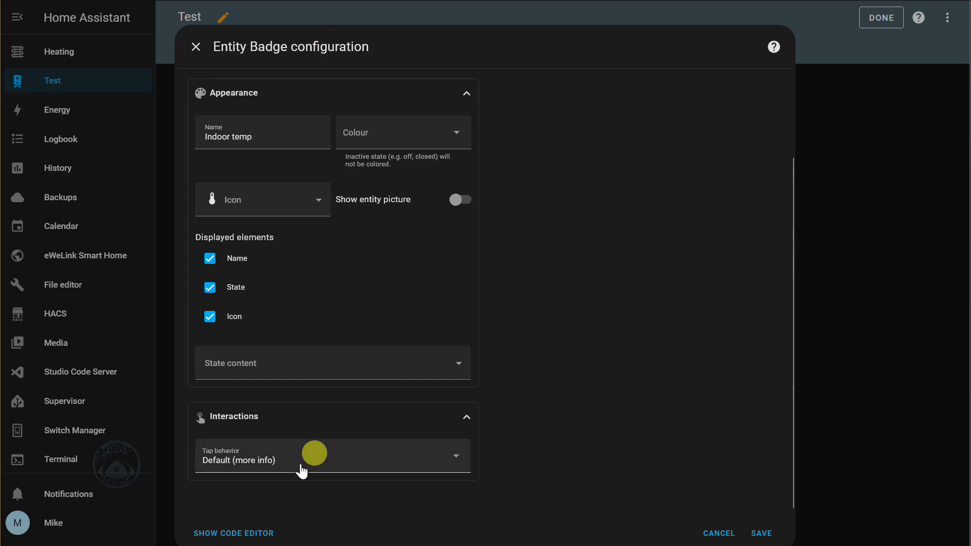
pyautogui.click(265, 457)
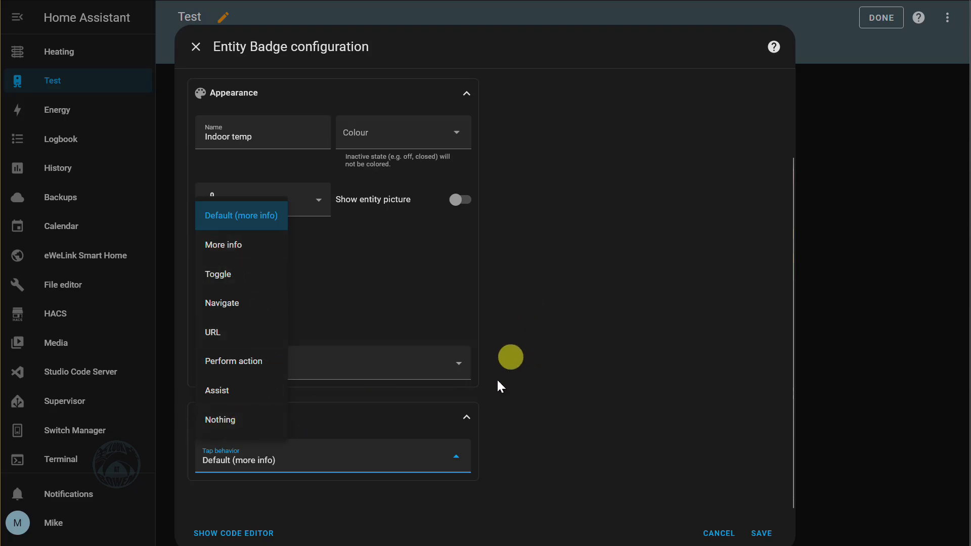
pyautogui.click(761, 533)
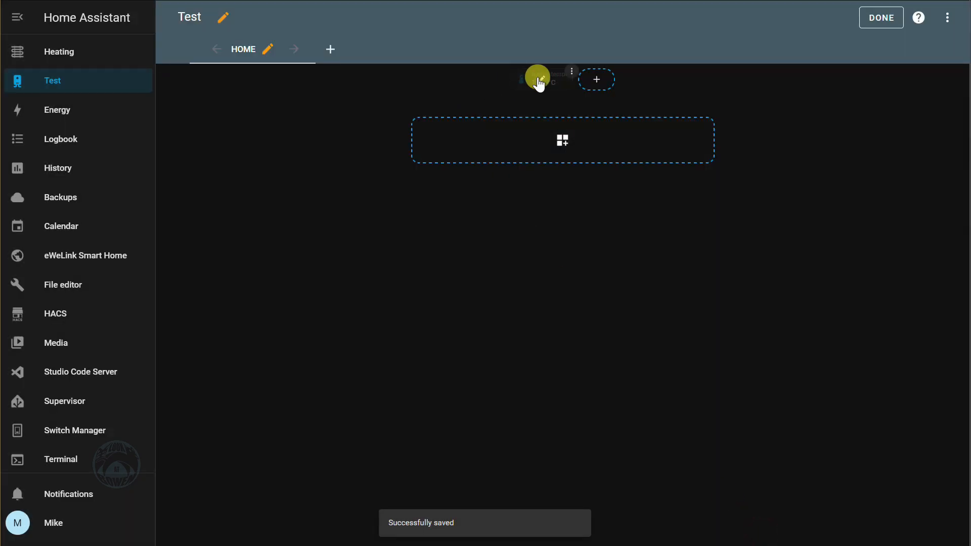
# Step: Add another entity badge to the Home view and assign the Outdoor °C sensor to it
pyautogui.click(597, 79)
pyautogui.click(294, 233)
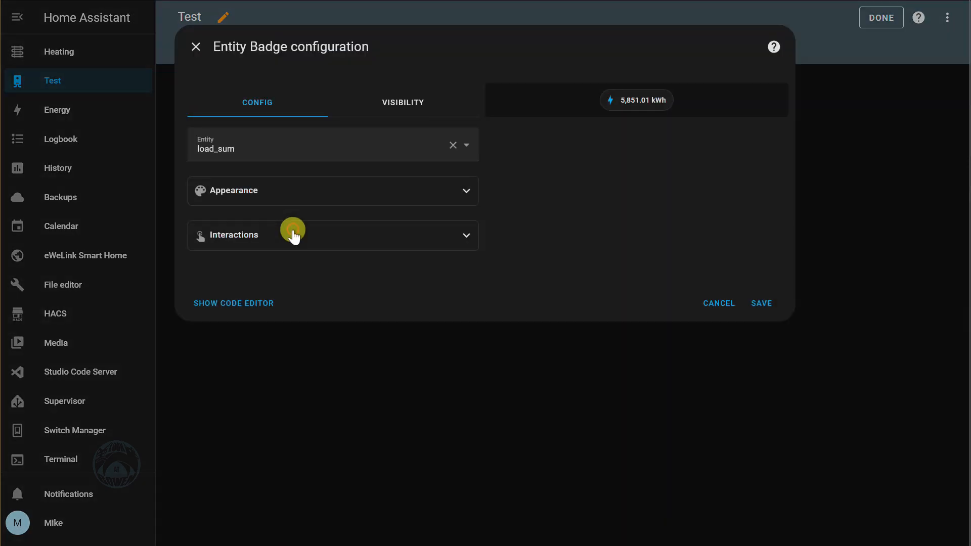
pyautogui.moveTo(252, 152); pyautogui.dragTo(165, 147)
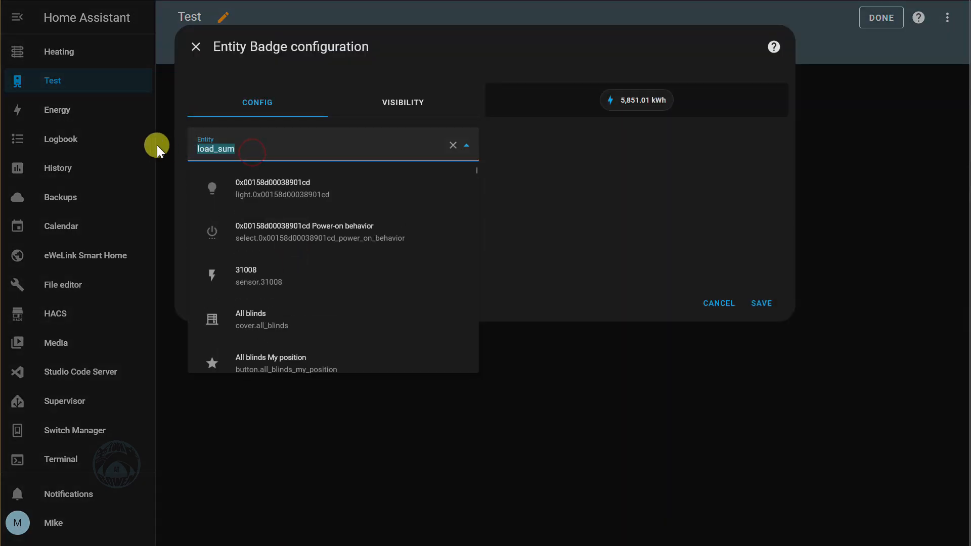
pyautogui.write('outdoo')
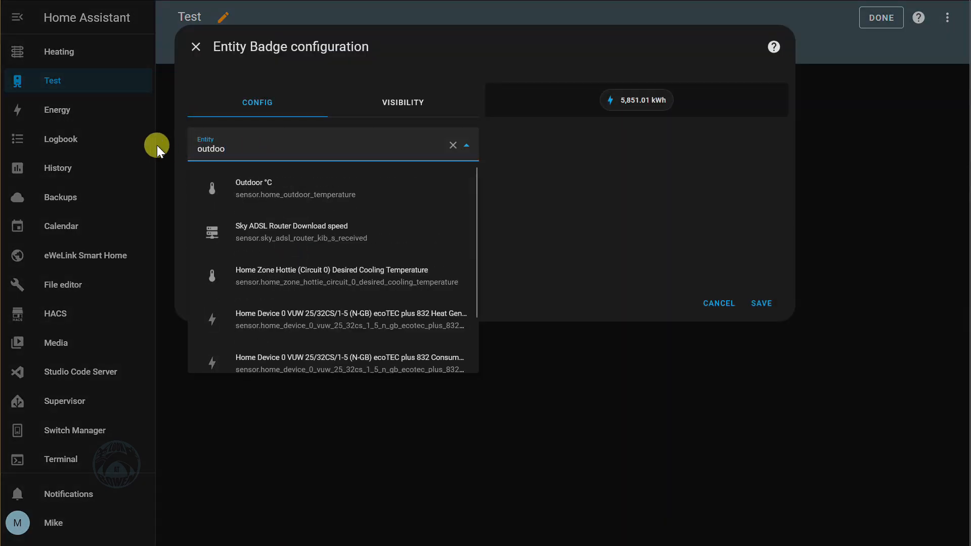
pyautogui.click(259, 188)
# Step: Display the name on the Outdoor °C badge without a custom name, and save the badge
pyautogui.click(281, 194)
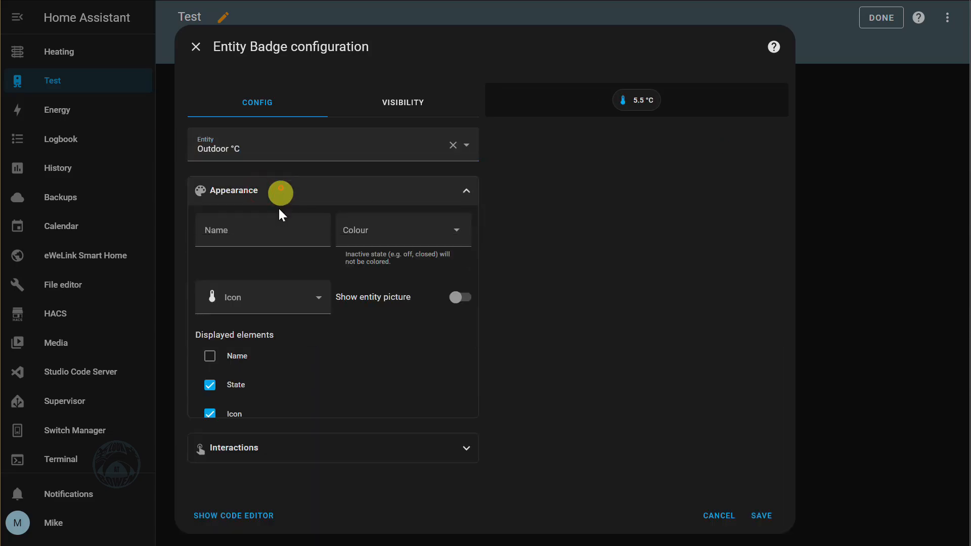
pyautogui.click(210, 356)
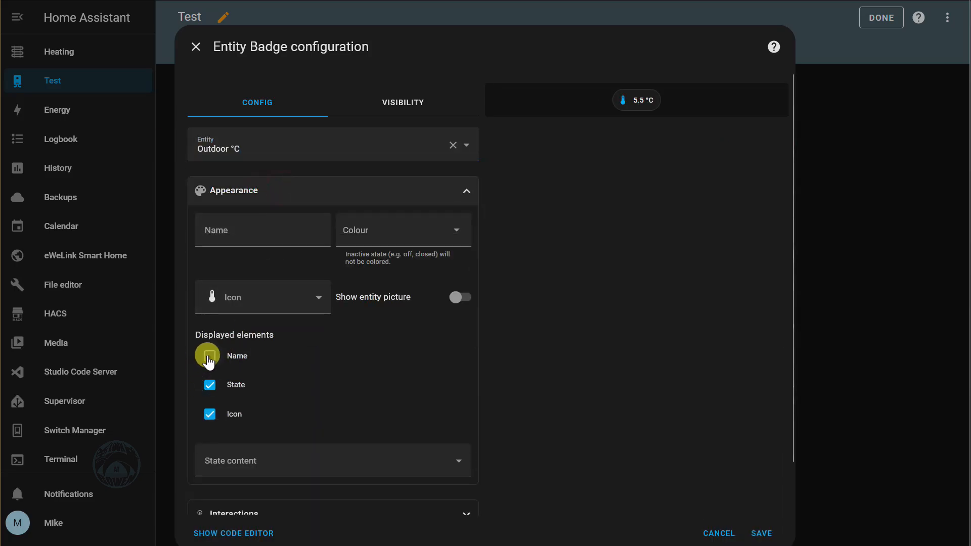
pyautogui.click(241, 236)
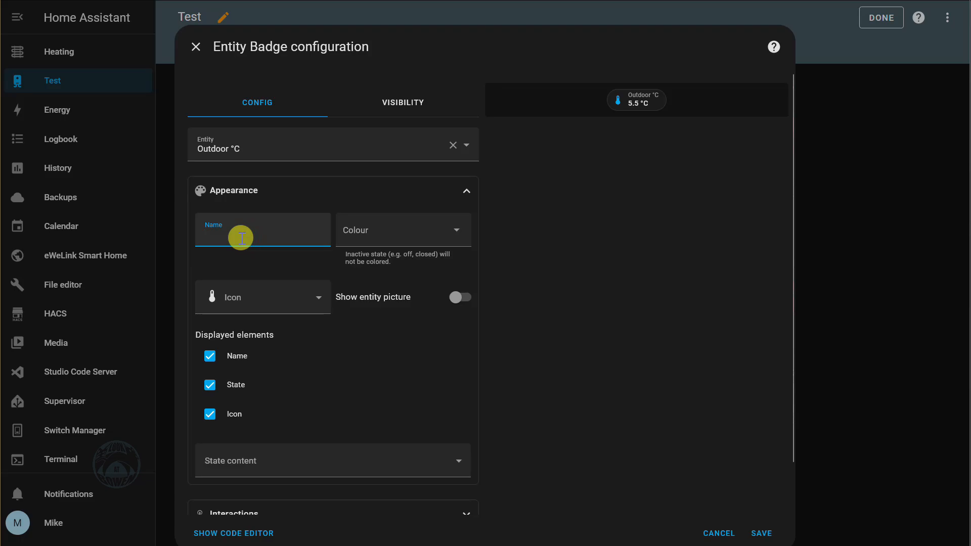
pyautogui.scroll(-2, 303, 405)
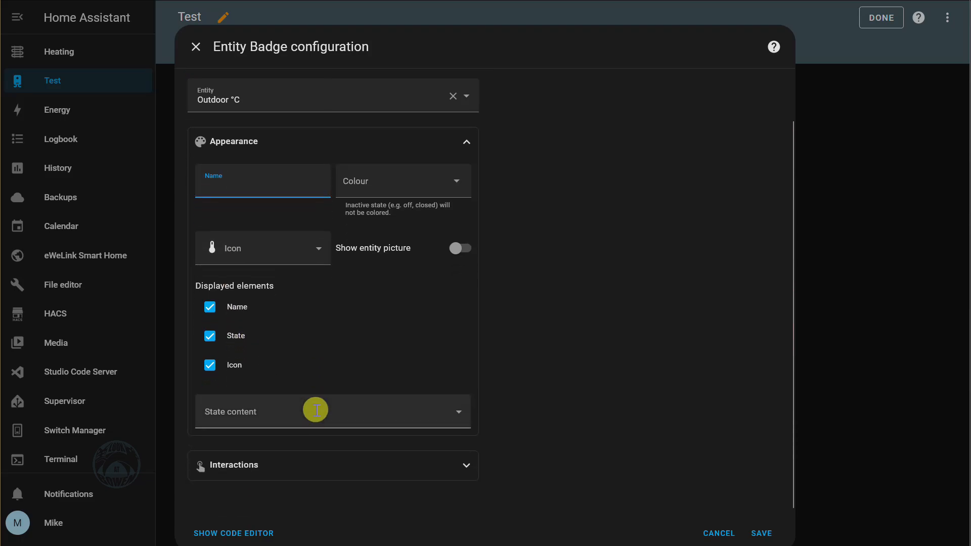
pyautogui.click(278, 475)
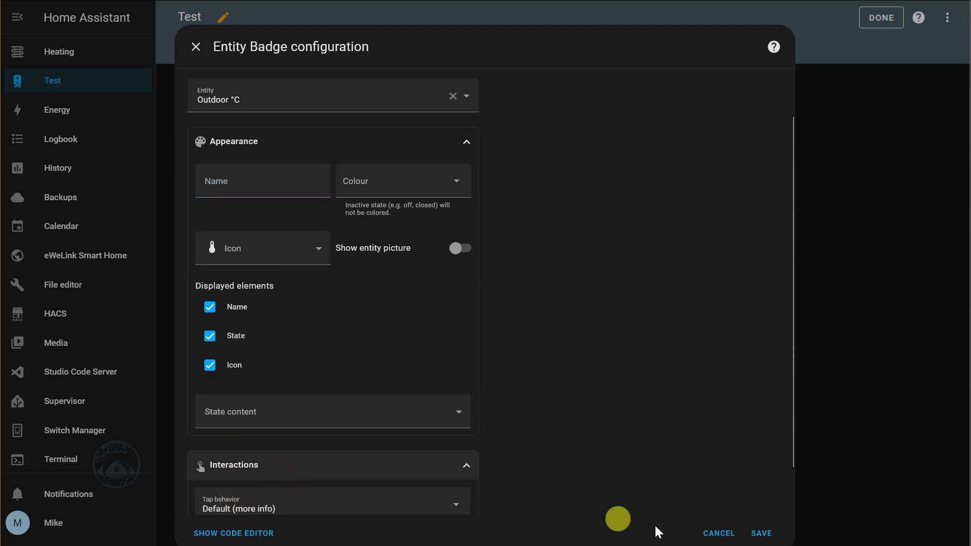
pyautogui.click(761, 534)
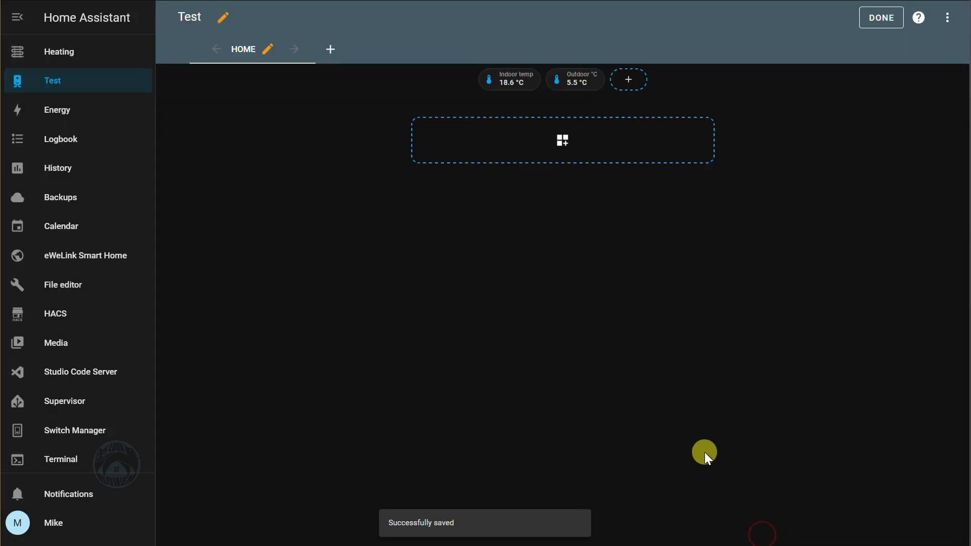
# Step: Add a third entity badge and assign the Desired °C sensor to it
pyautogui.click(627, 80)
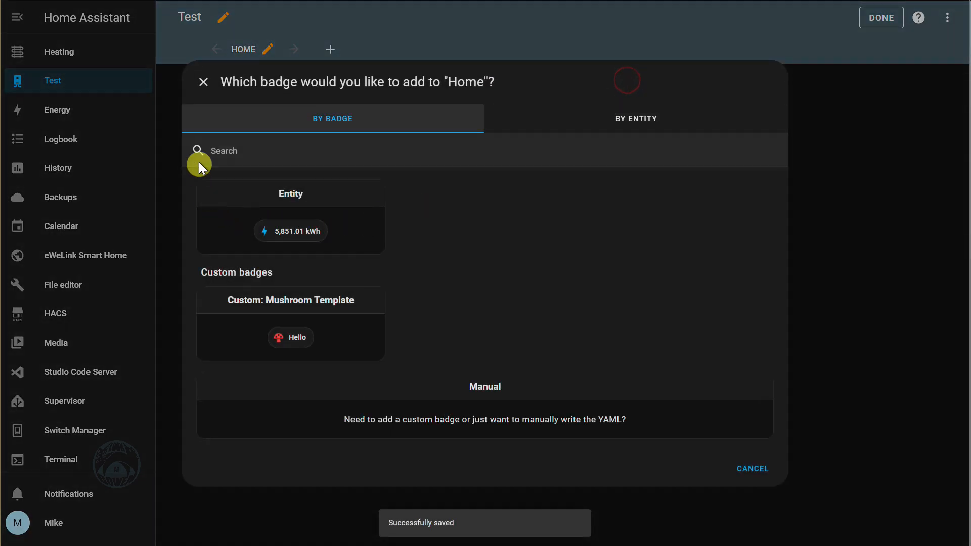
pyautogui.click(281, 231)
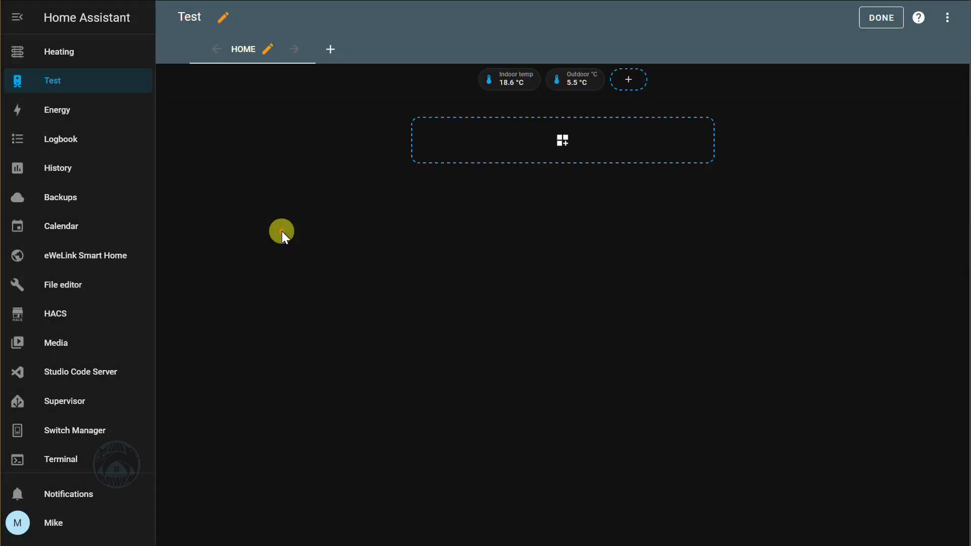
pyautogui.click(249, 147)
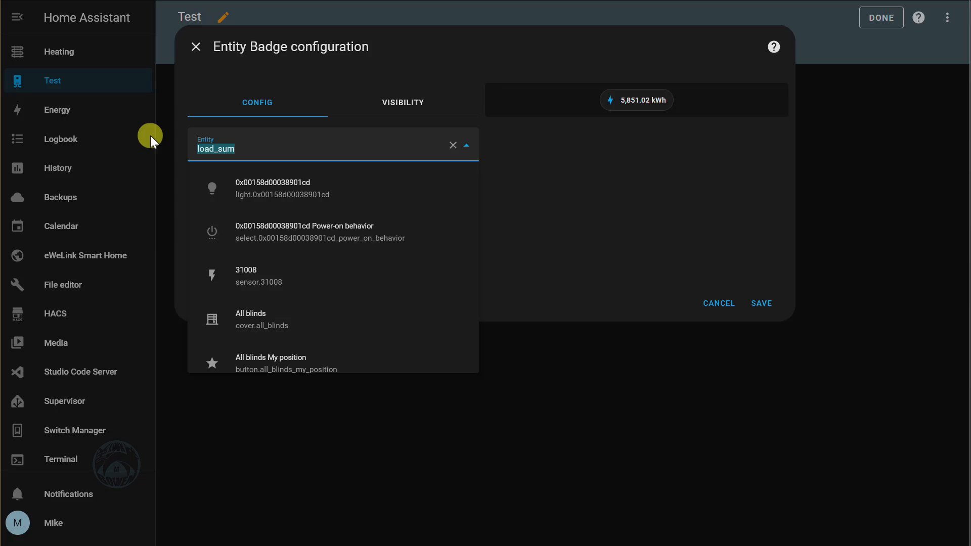
pyautogui.write('Desi')
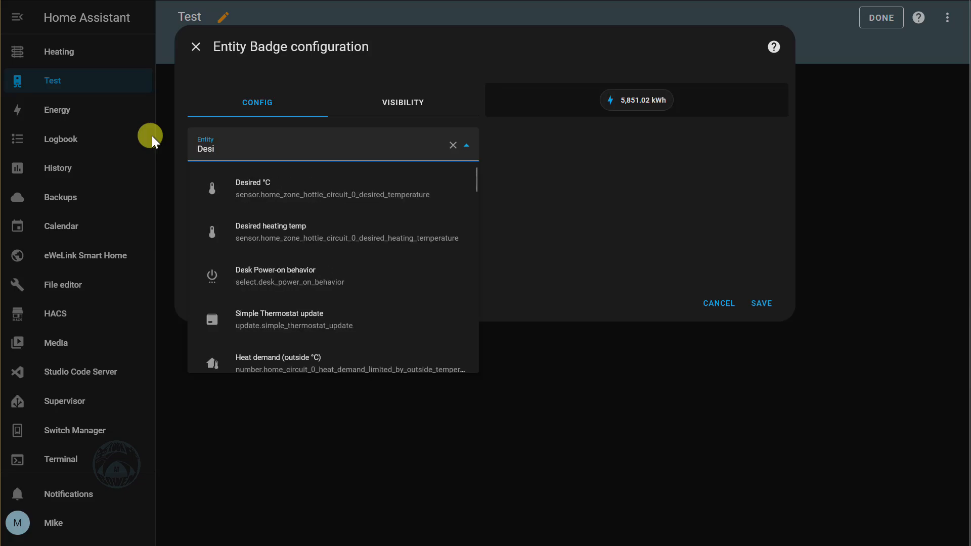
pyautogui.click(250, 191)
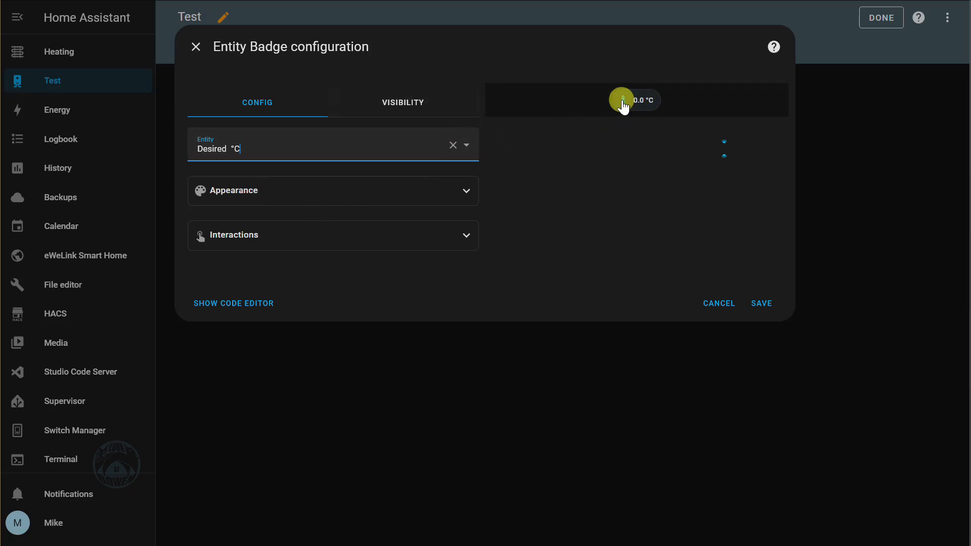
# Step: Name the badge Desired Temp with its name displayed, keep the default tap behavior, and save it
pyautogui.click(230, 246)
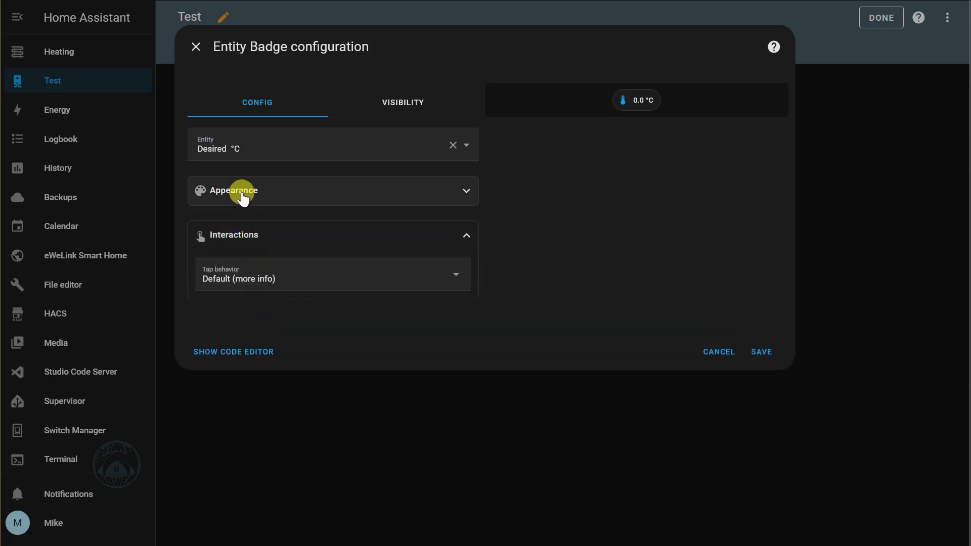
pyautogui.click(243, 199)
pyautogui.click(211, 233)
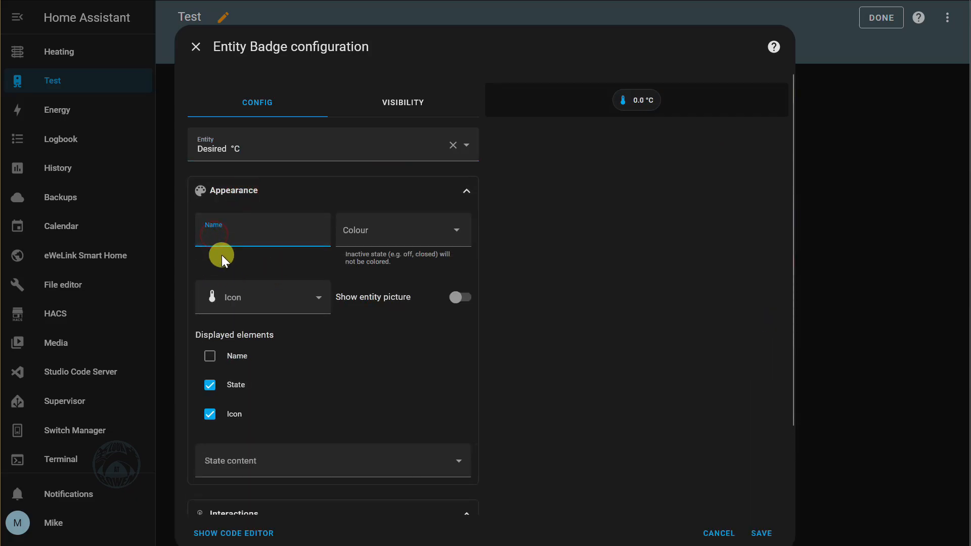
pyautogui.write('Desir')
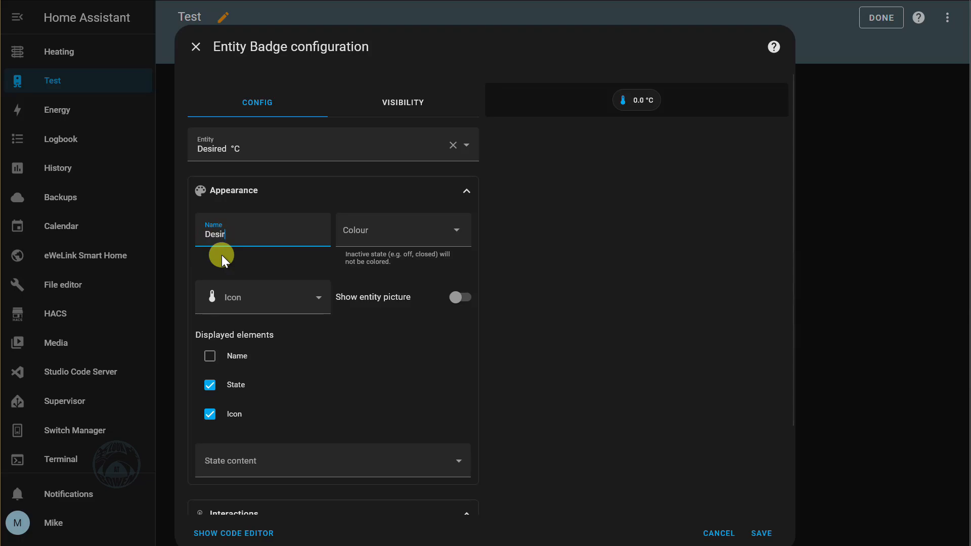
pyautogui.write('ed Temp')
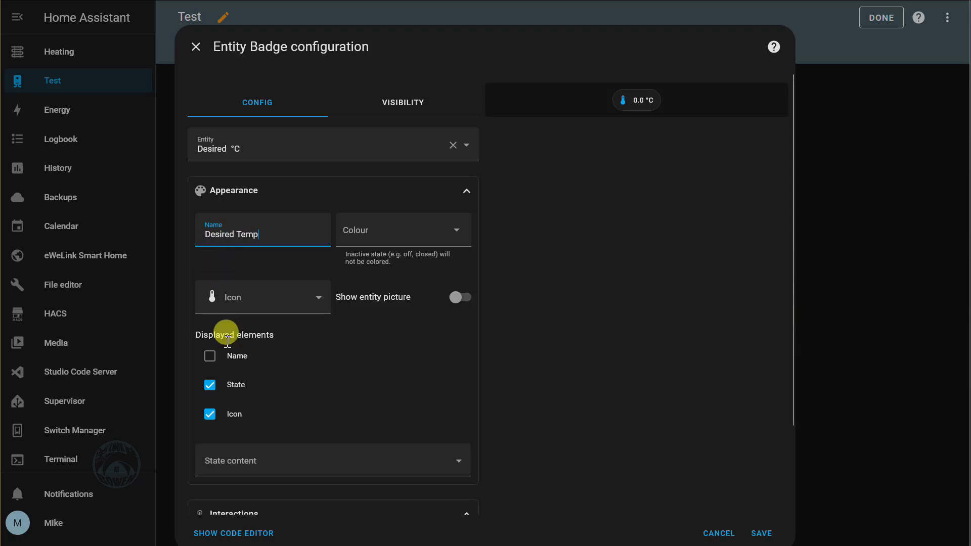
pyautogui.click(210, 356)
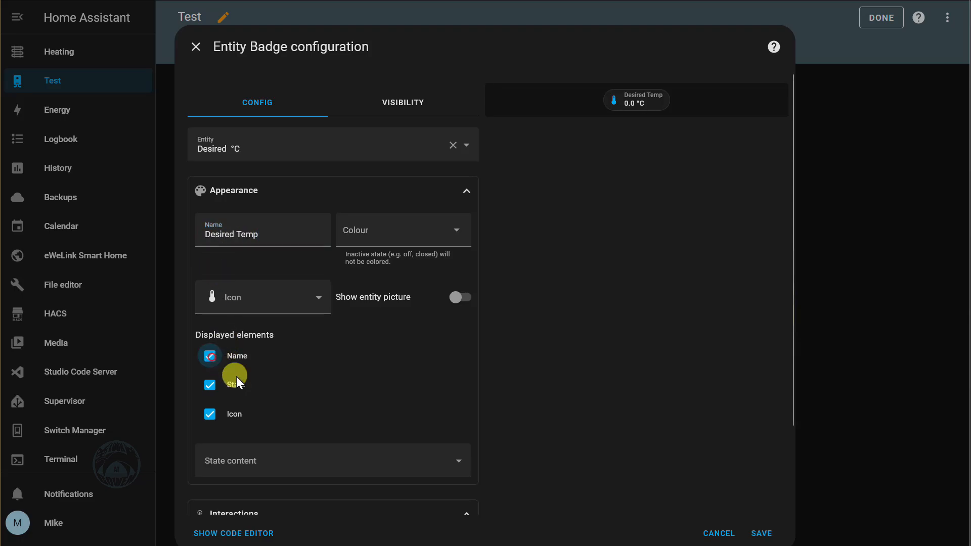
pyautogui.click(763, 533)
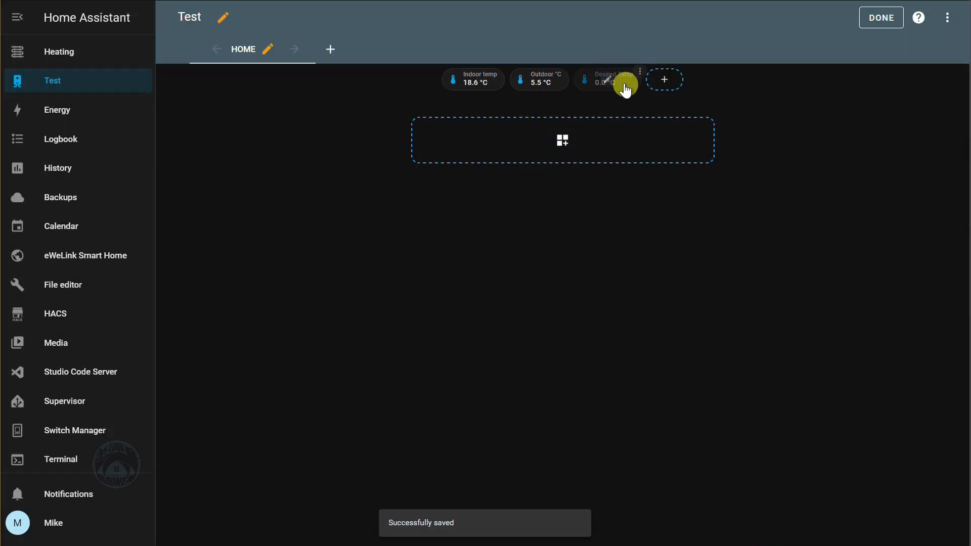
# Step: Finish editing the dashboard, and view the Test dashboard in the Home Assistant app on the phone
pyautogui.click(877, 21)
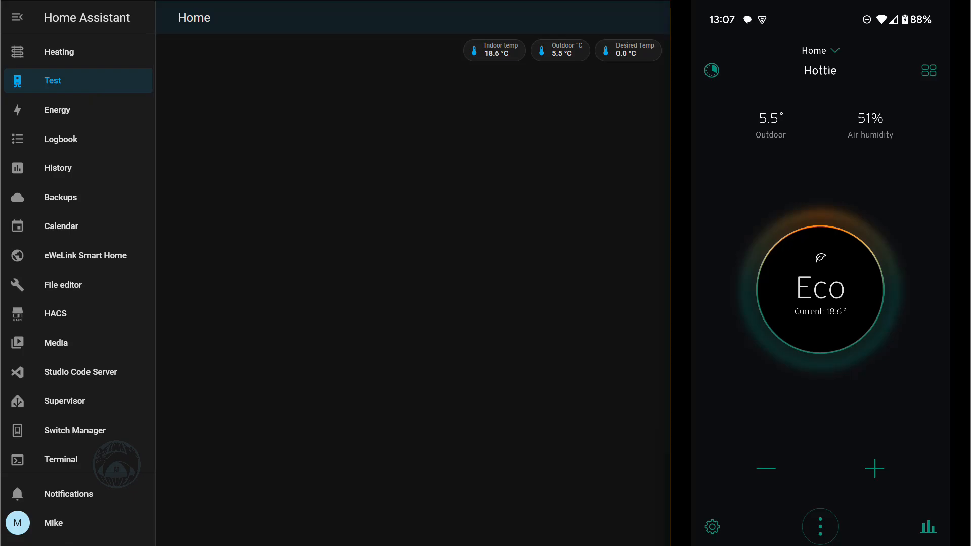
pyautogui.hotkey('alt', 'h')
pyautogui.click(824, 426)
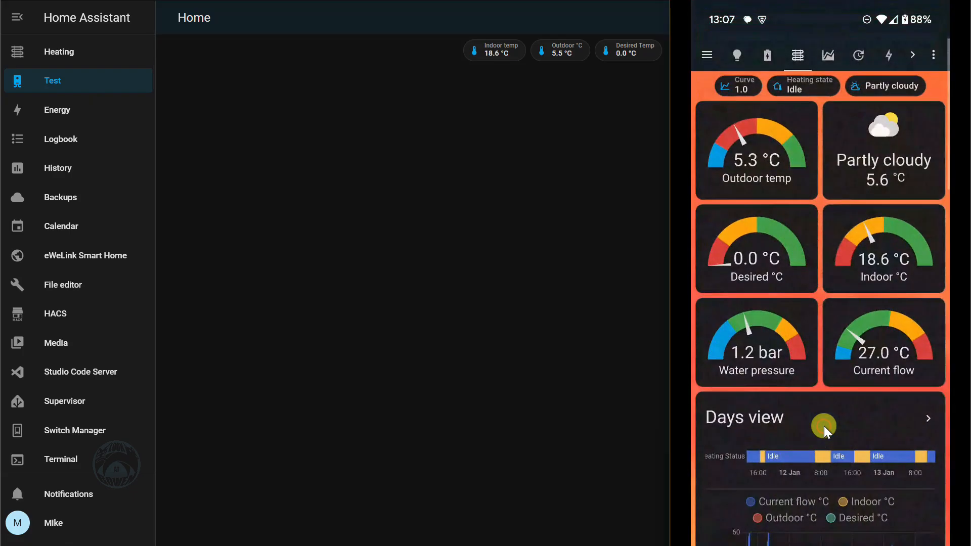
pyautogui.click(708, 53)
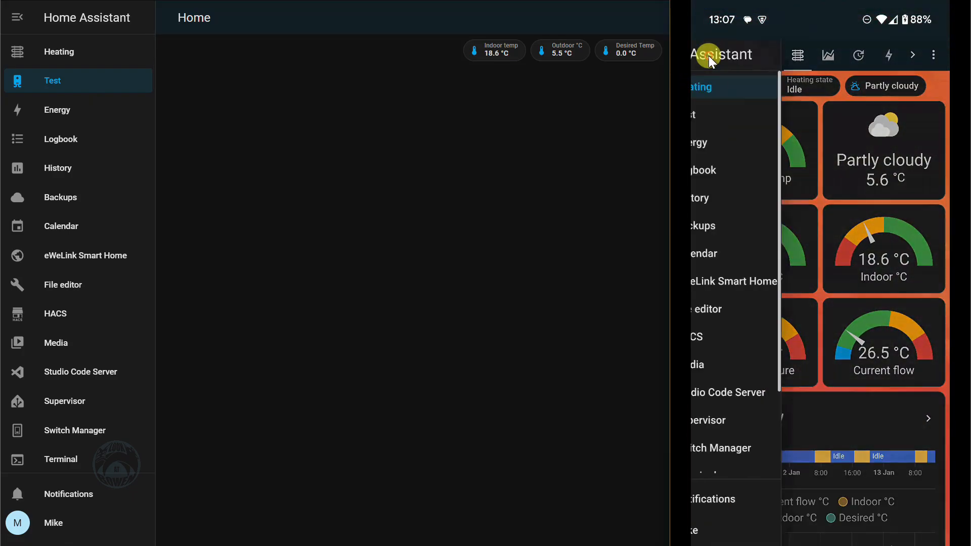
pyautogui.click(741, 112)
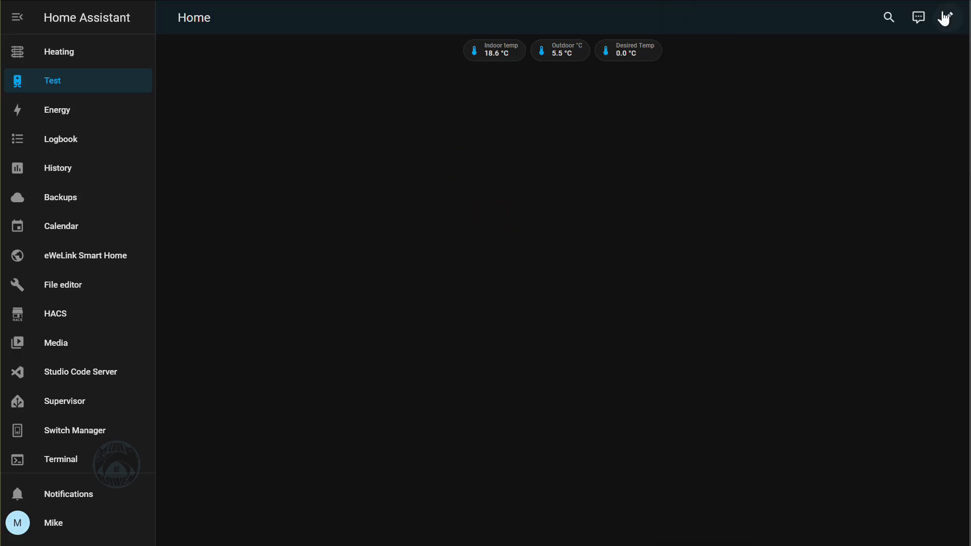
# Step: Reopen the Test dashboard for editing, and add a new section containing a Gauge card
pyautogui.click(946, 25)
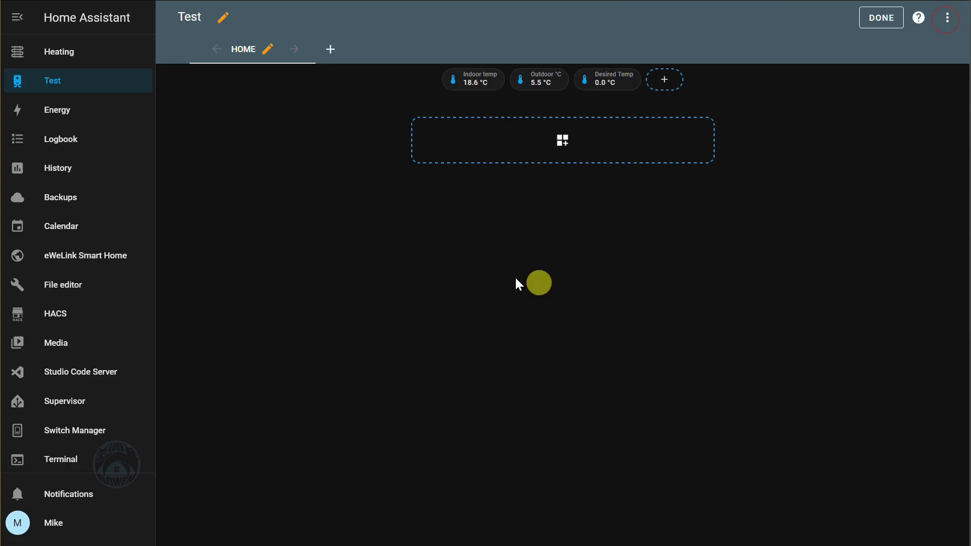
pyautogui.click(564, 142)
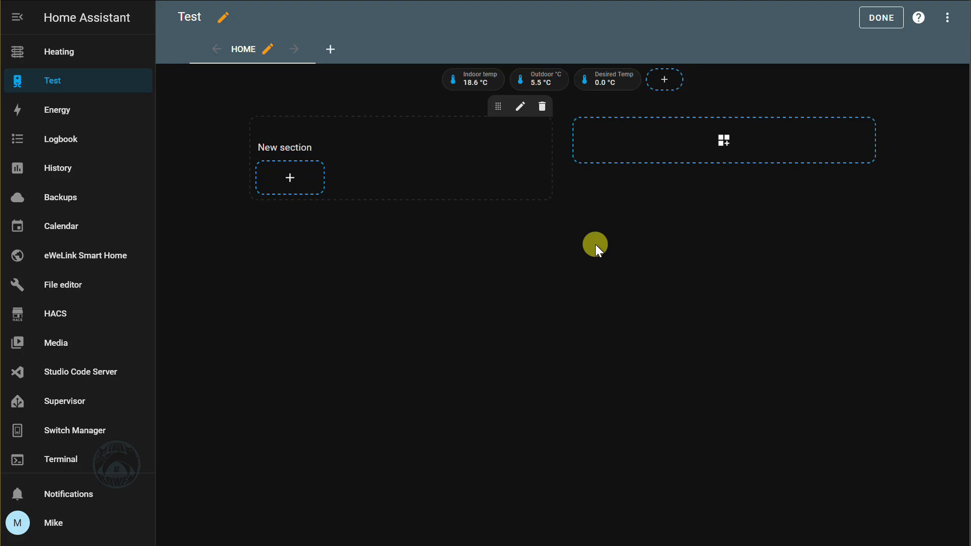
pyautogui.click(289, 181)
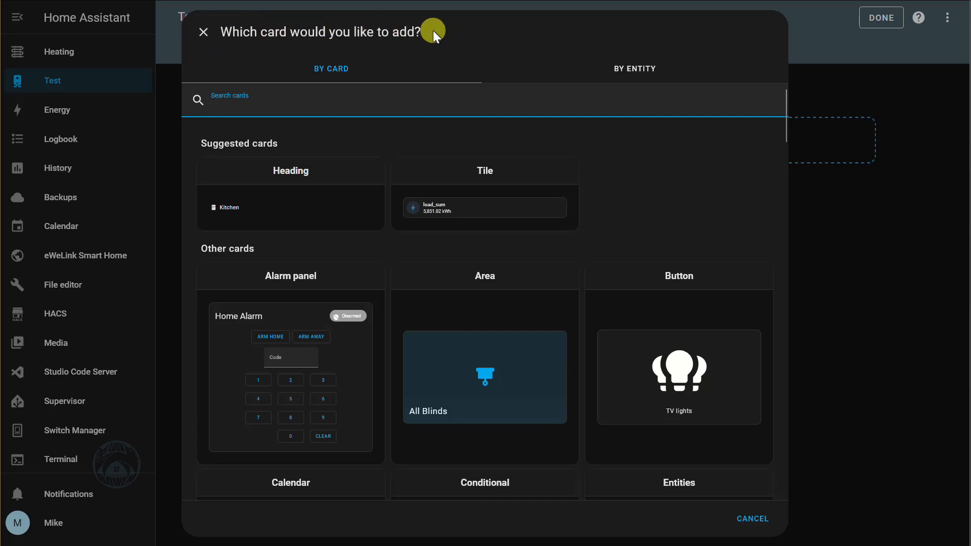
pyautogui.scroll(-6, 626, 328)
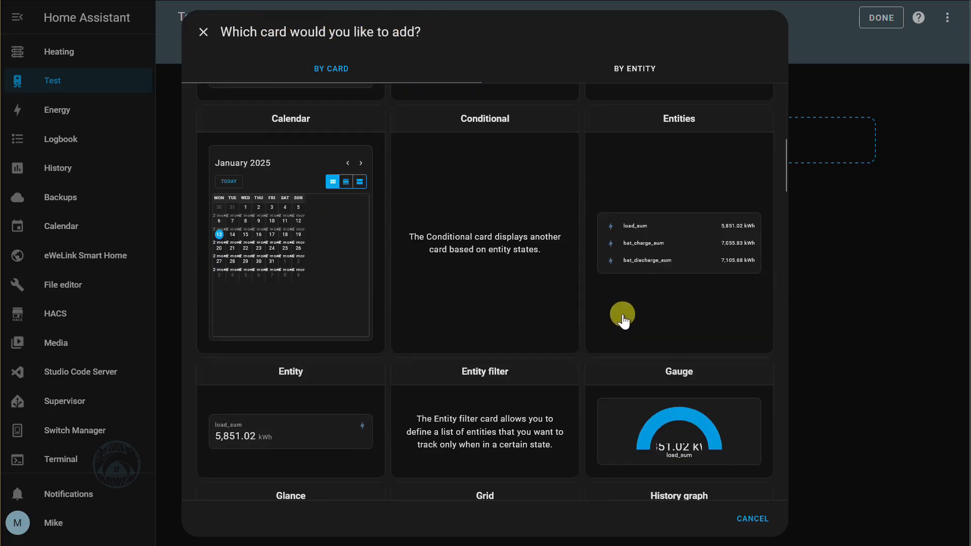
pyautogui.scroll(-4, 622, 316)
pyautogui.scroll(3, 623, 310)
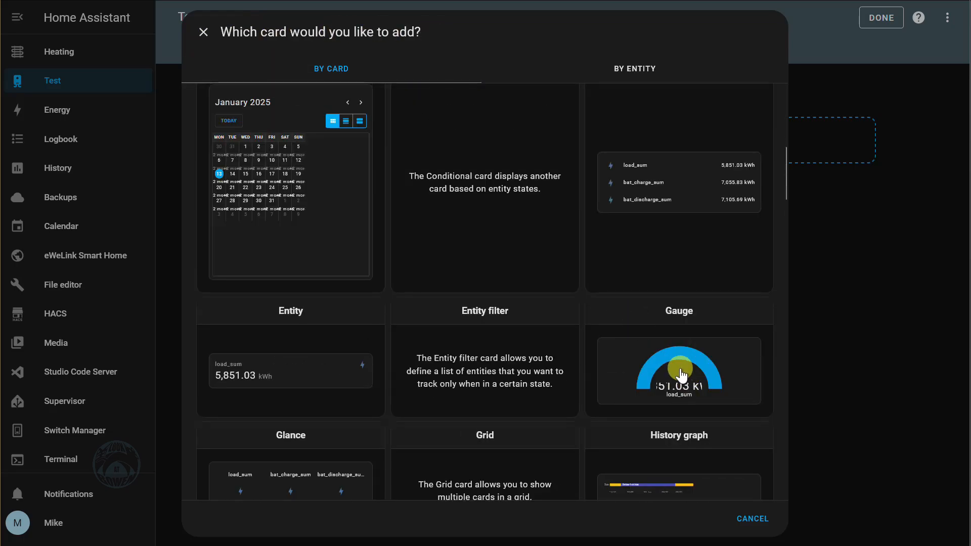
pyautogui.click(680, 374)
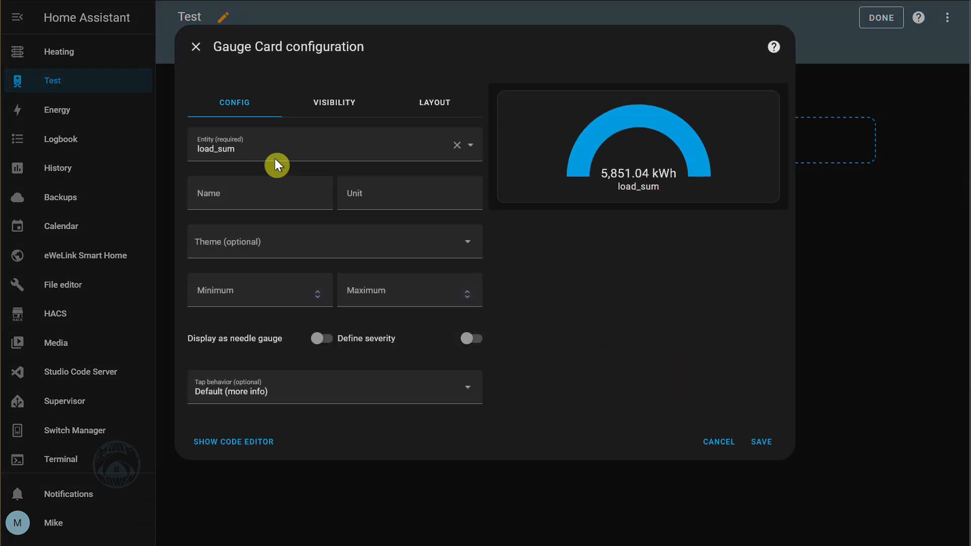
# Step: Assign the Home System Water Pressure sensor to the gauge card and name it Water Pressure
pyautogui.click(244, 152)
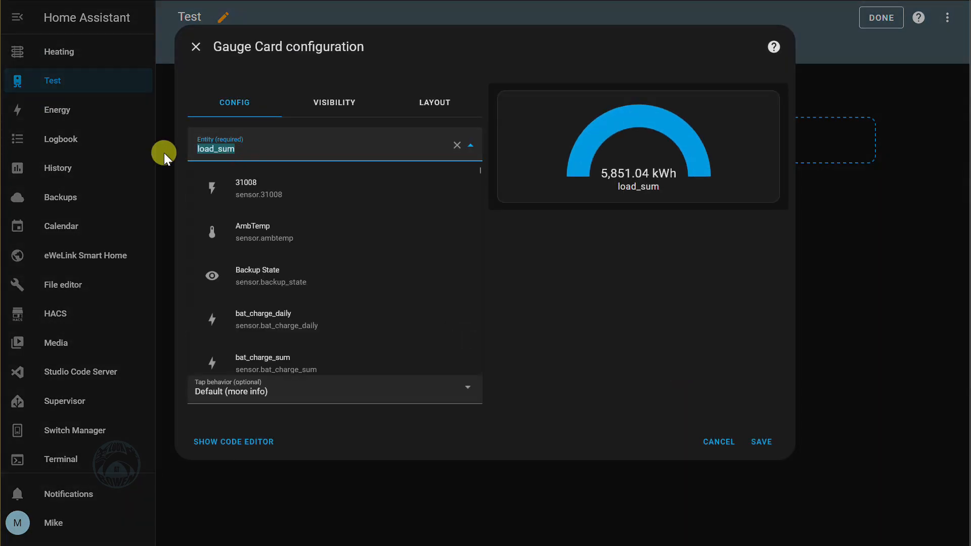
pyautogui.write('water ')
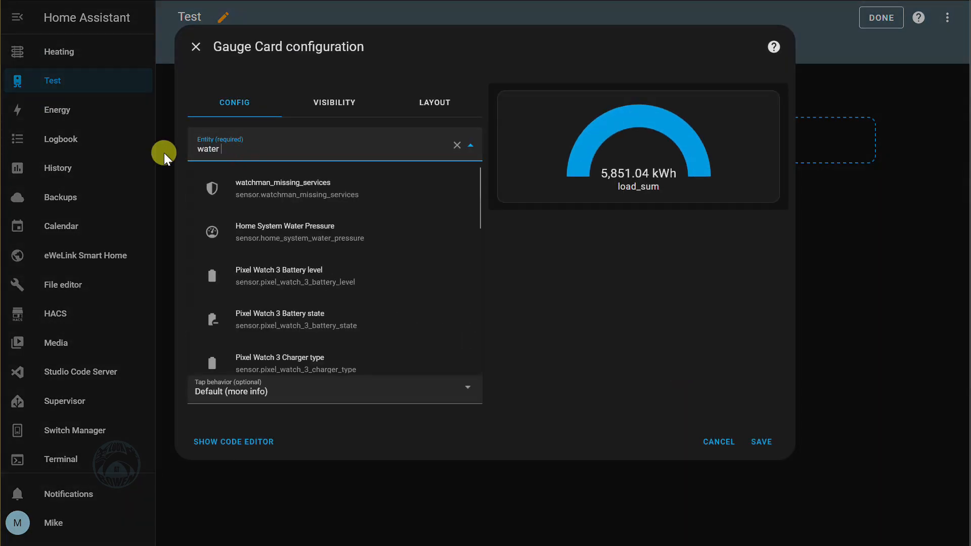
pyautogui.write('pre')
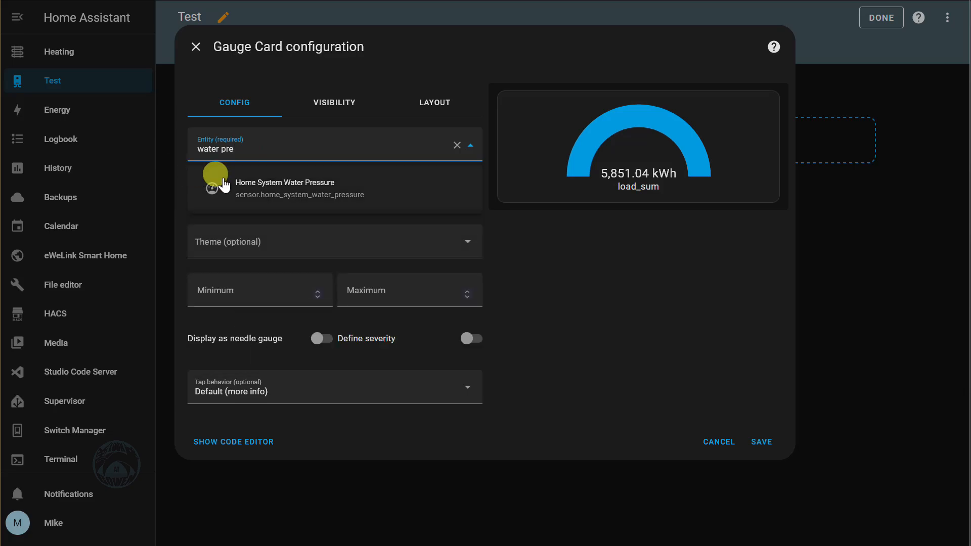
pyautogui.click(259, 188)
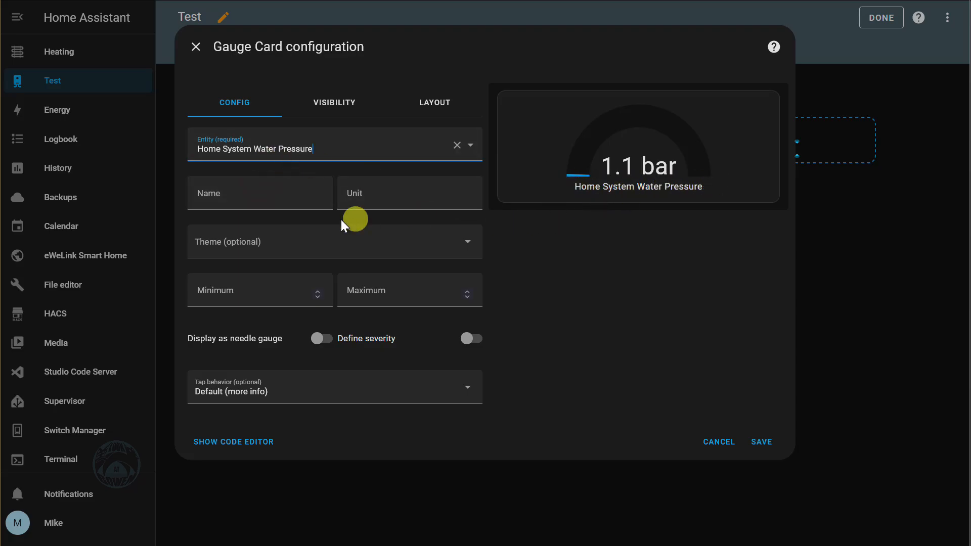
pyautogui.click(247, 198)
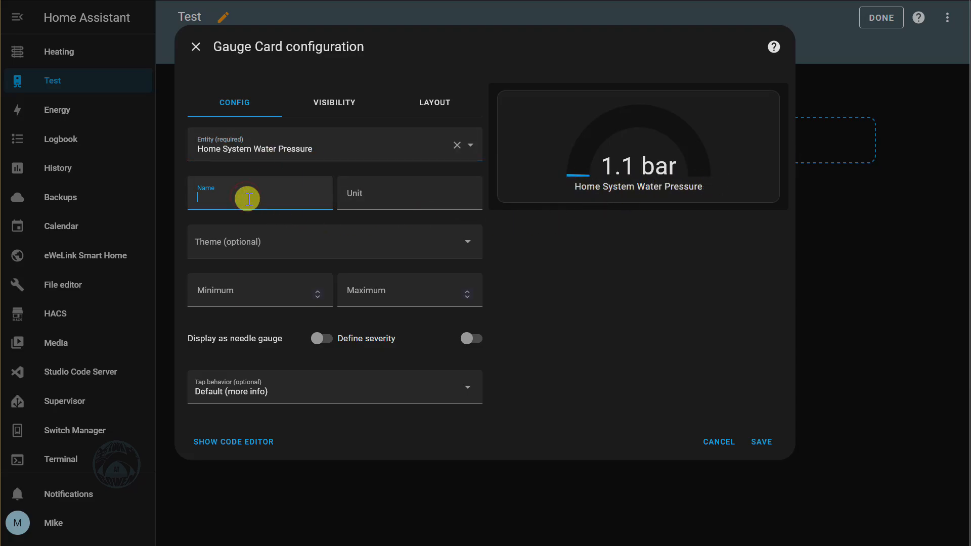
pyautogui.write('Water Pres')
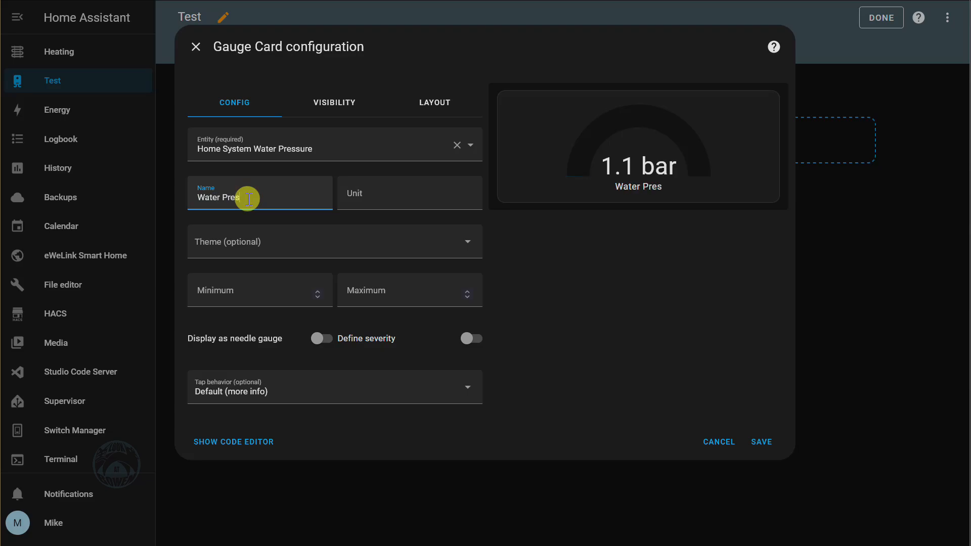
pyautogui.write('sure')
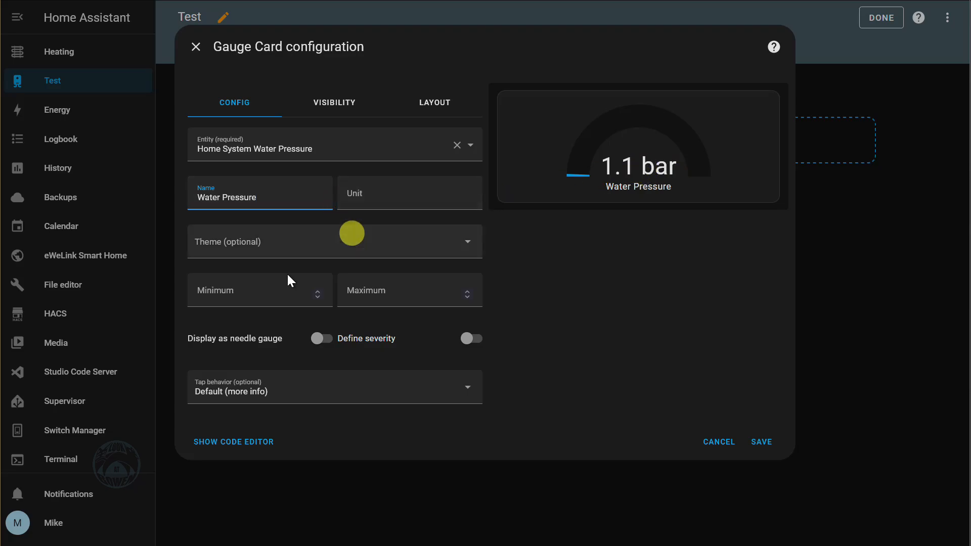
# Step: Set the Water Pressure gauge's range from 0.5 to 2.5 and display it as a needle gauge
pyautogui.click(220, 295)
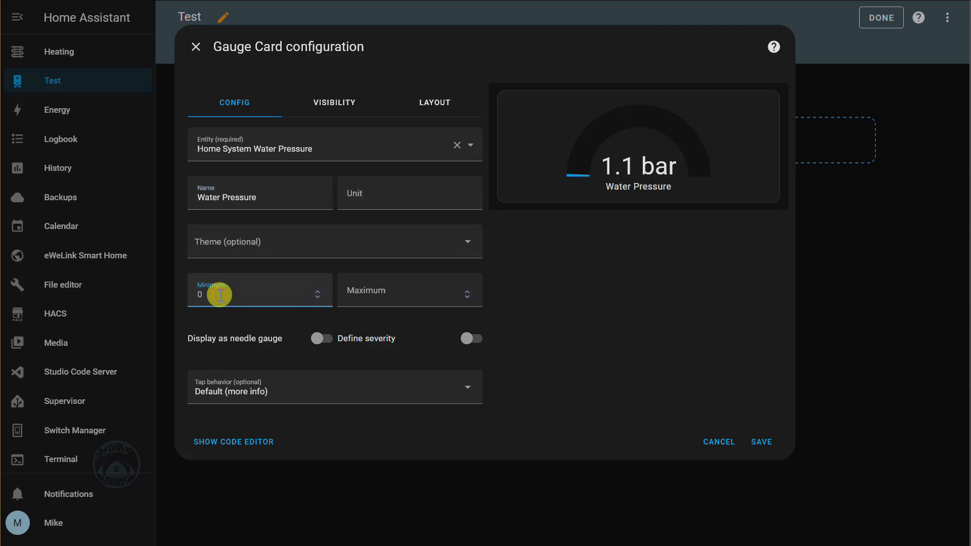
pyautogui.write('.5')
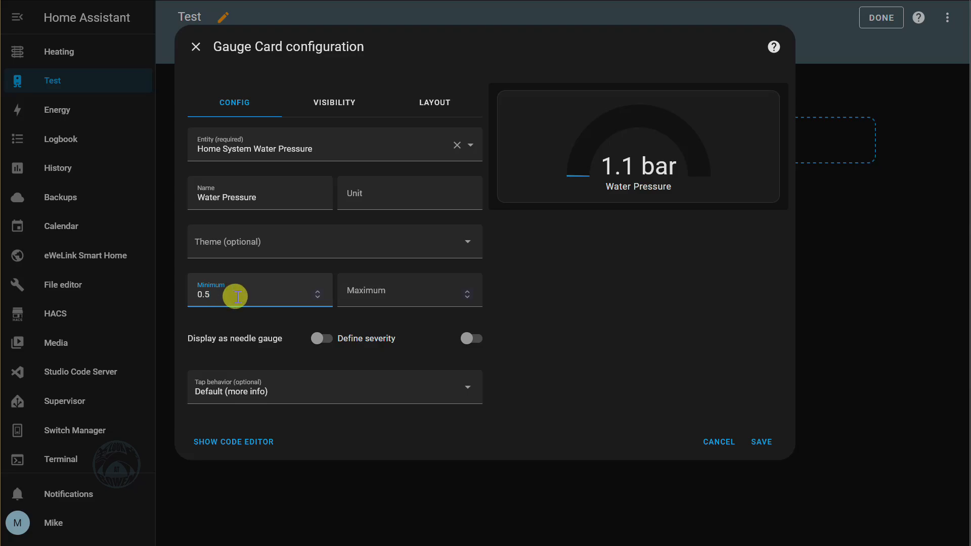
pyautogui.click(394, 297)
pyautogui.write('2.5')
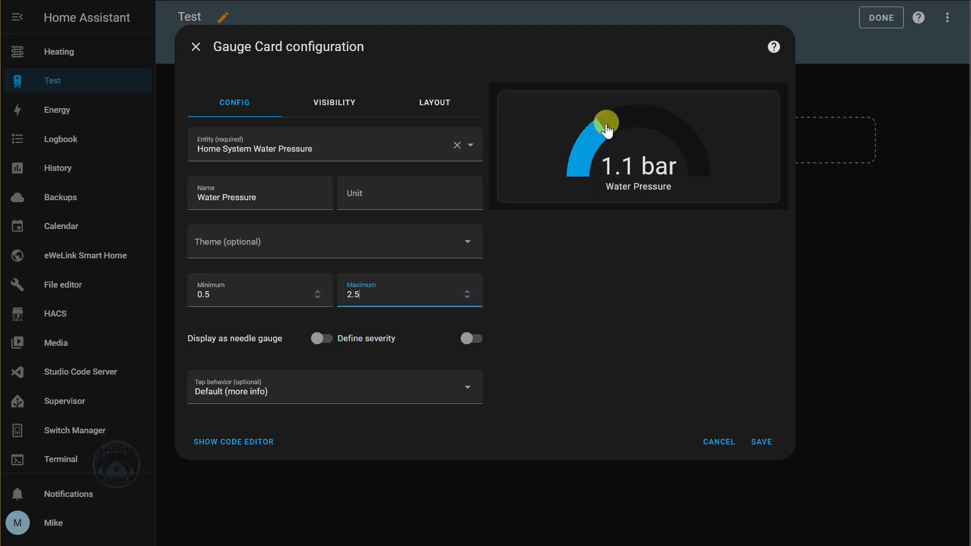
pyautogui.click(316, 346)
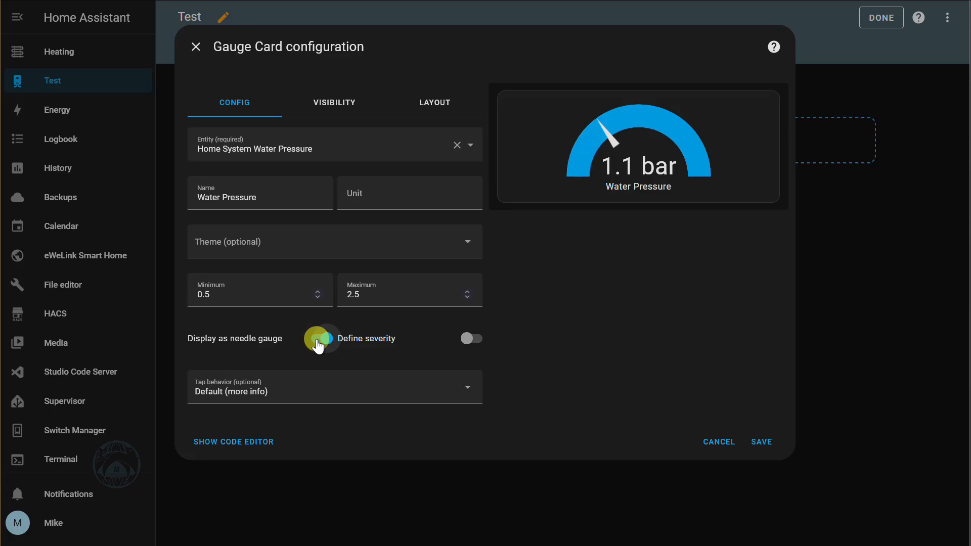
# Step: Define severity for the Water Pressure gauge with green at 1, yellow at 1.65 and red at 1.9
pyautogui.click(467, 341)
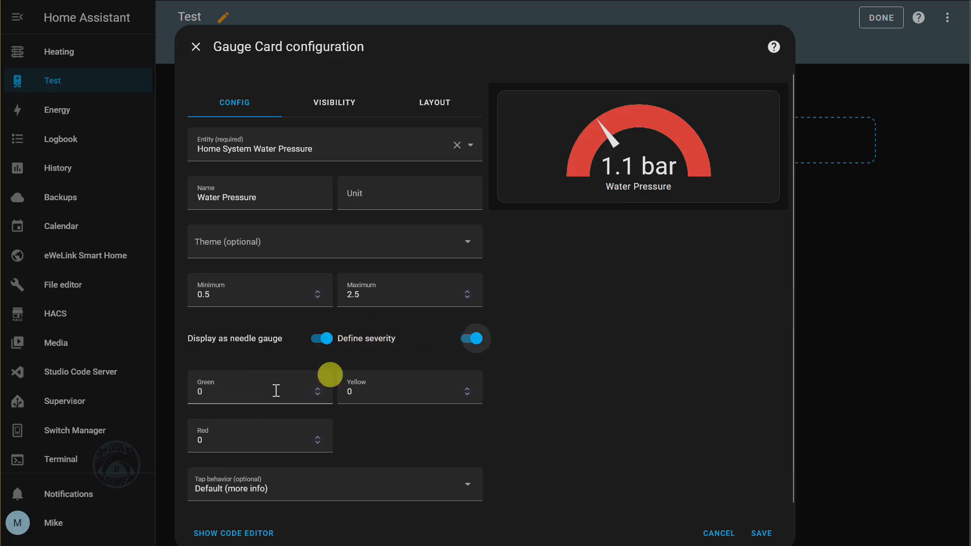
pyautogui.moveTo(219, 385); pyautogui.dragTo(182, 391)
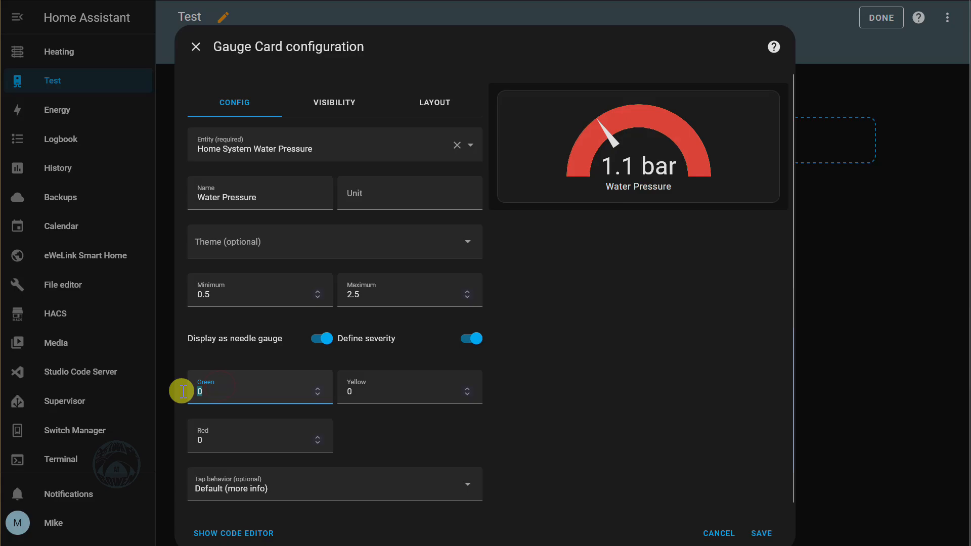
pyautogui.write('1')
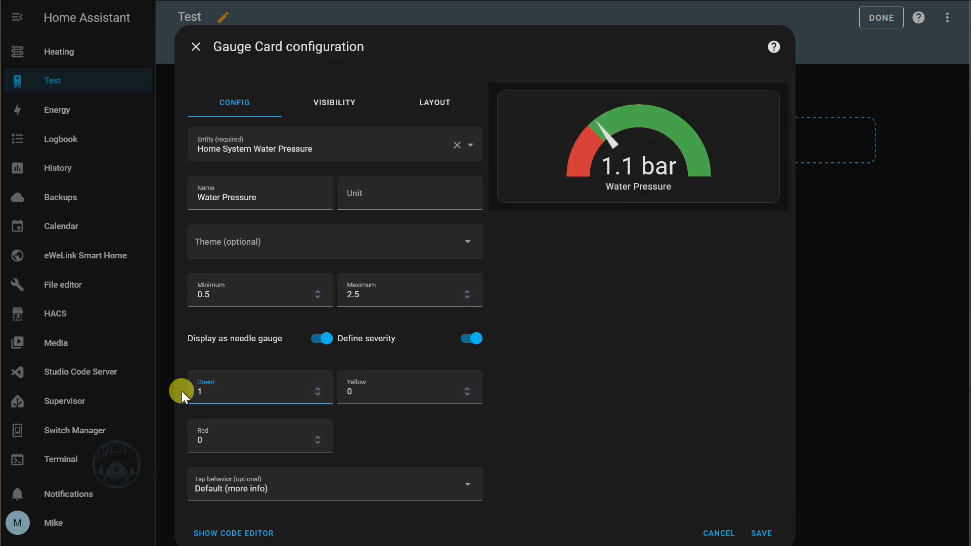
pyautogui.click(367, 394)
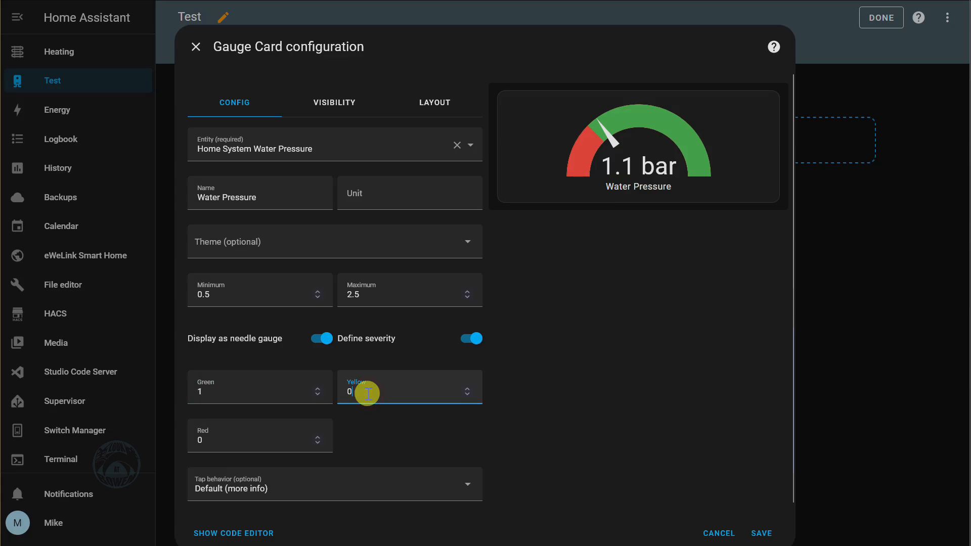
pyautogui.press('BackSpace')
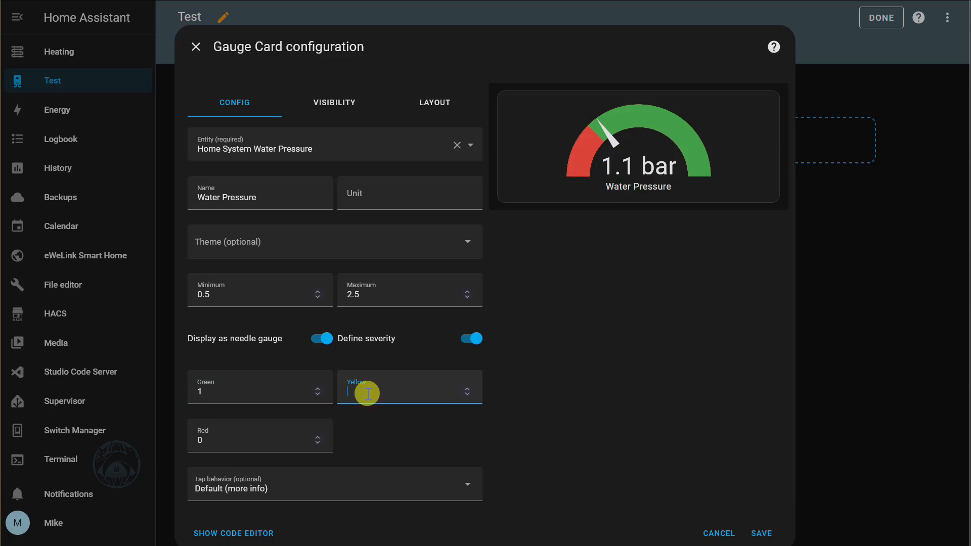
pyautogui.write('1.65')
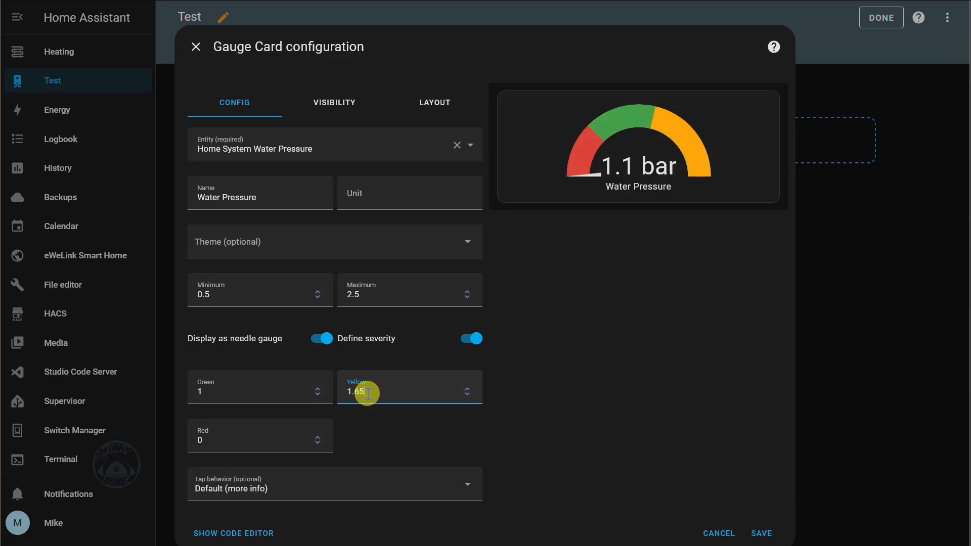
pyautogui.press('Tab')
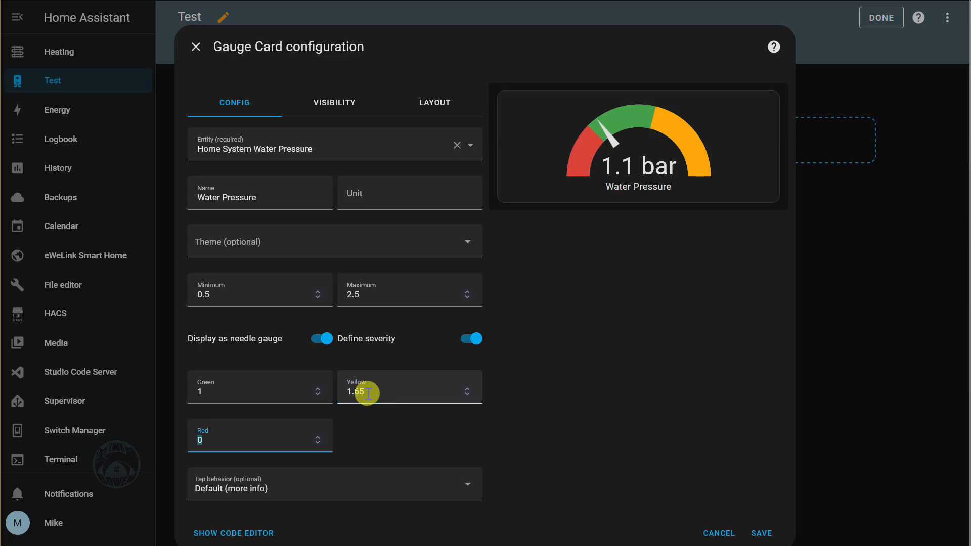
pyautogui.write('1.9')
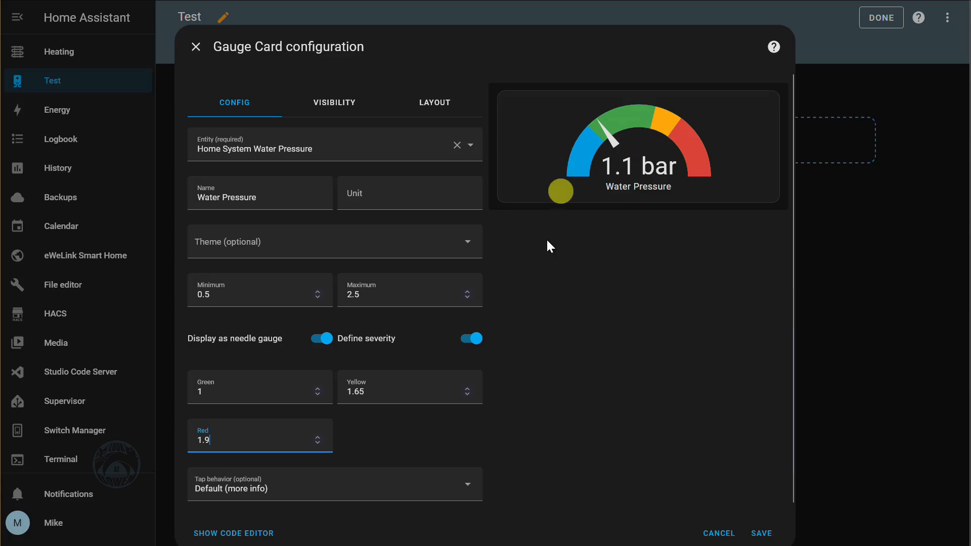
# Step: View the water pressure history from the gauge preview, and close it again
pyautogui.scroll(-1, 438, 404)
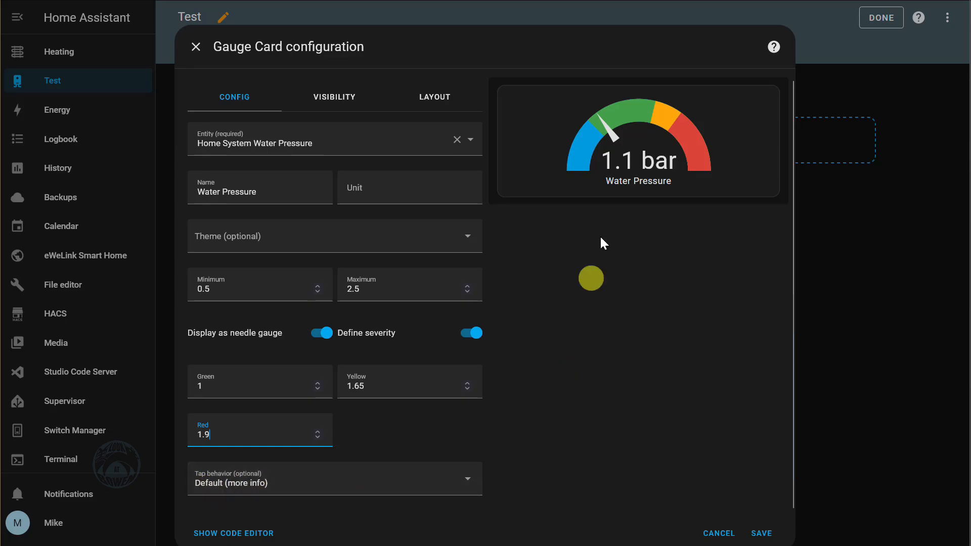
pyautogui.click(647, 126)
pyautogui.moveTo(630, 211)
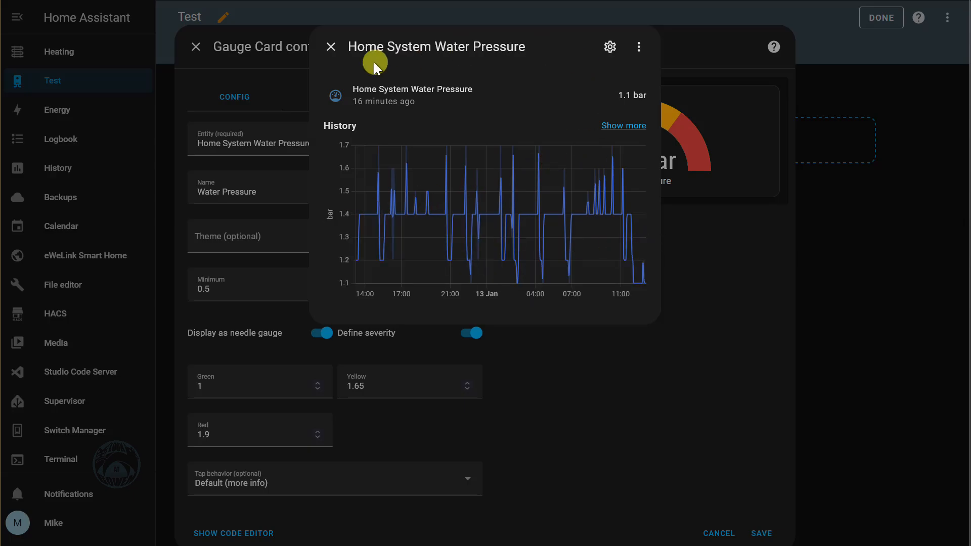
pyautogui.click(330, 47)
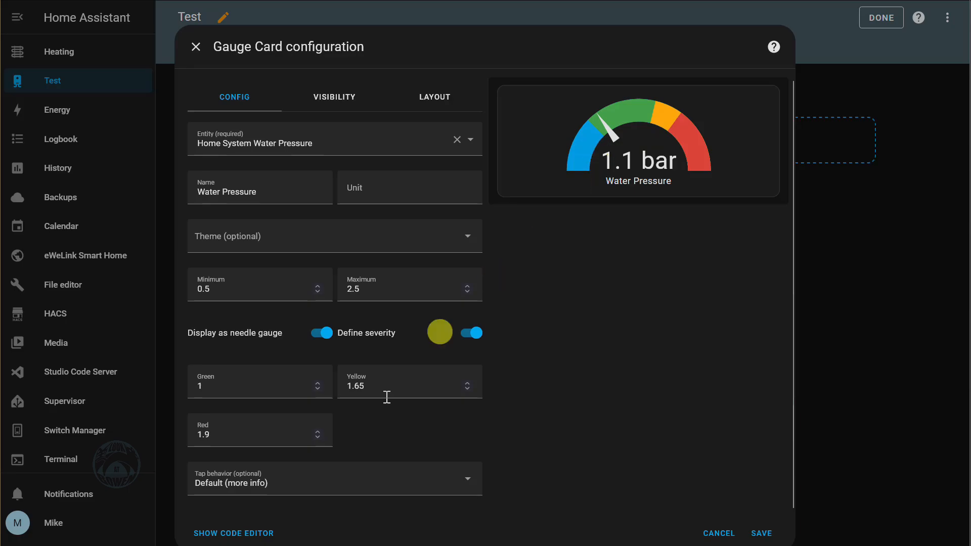
# Step: Set the Water Pressure gauge's tap behavior to Nothing and save the card
pyautogui.click(257, 488)
pyautogui.click(215, 442)
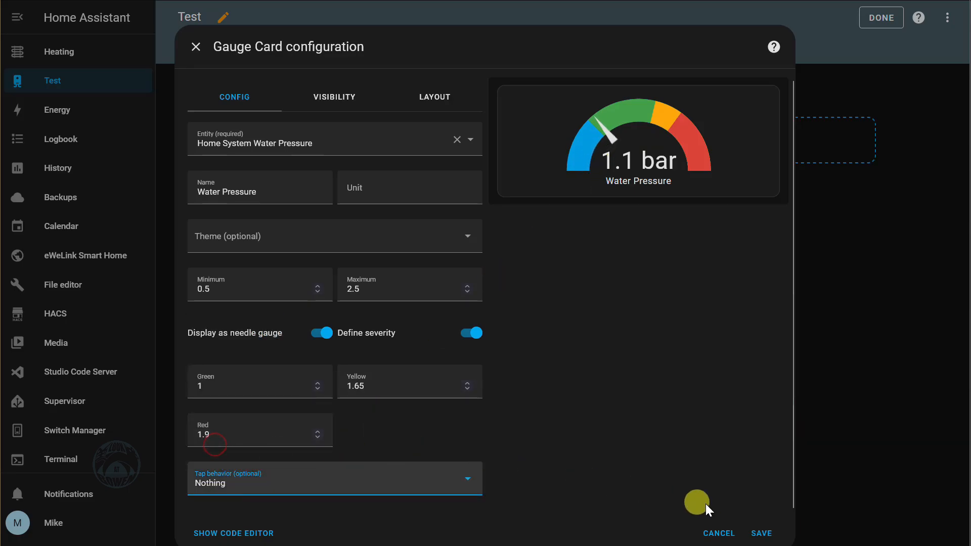
pyautogui.click(760, 535)
# Step: Add a second Gauge card to the section and assign the Current flow °C sensor to it
pyautogui.moveTo(363, 222)
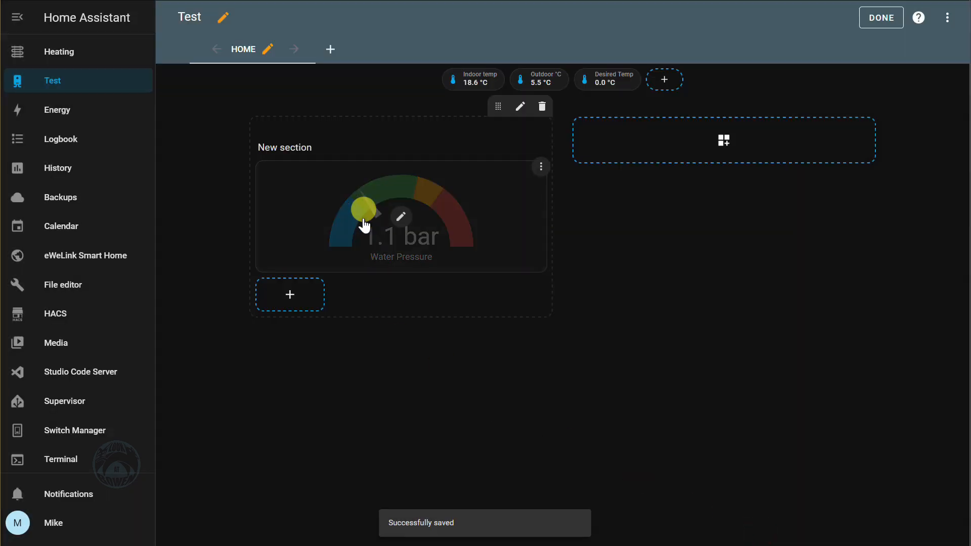
pyautogui.click(290, 297)
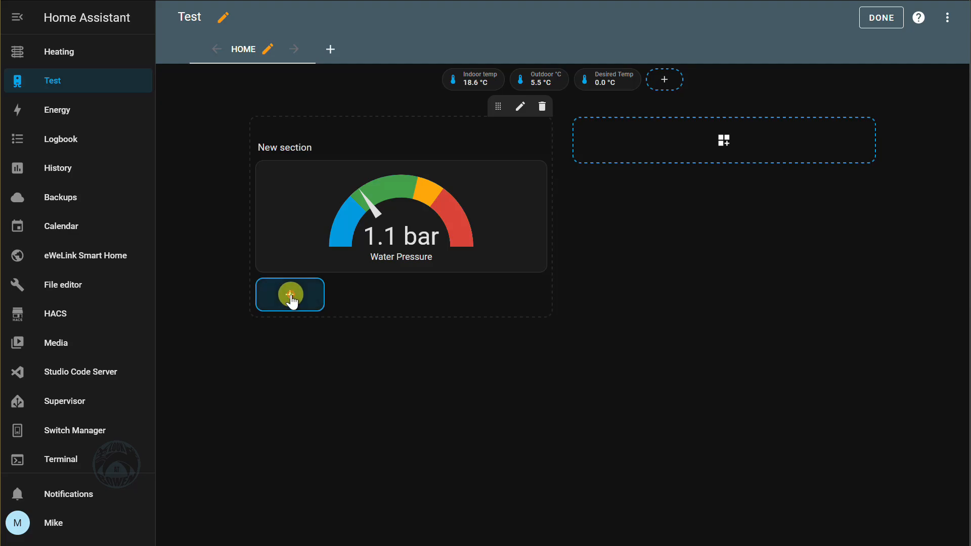
pyautogui.scroll(-10, 571, 380)
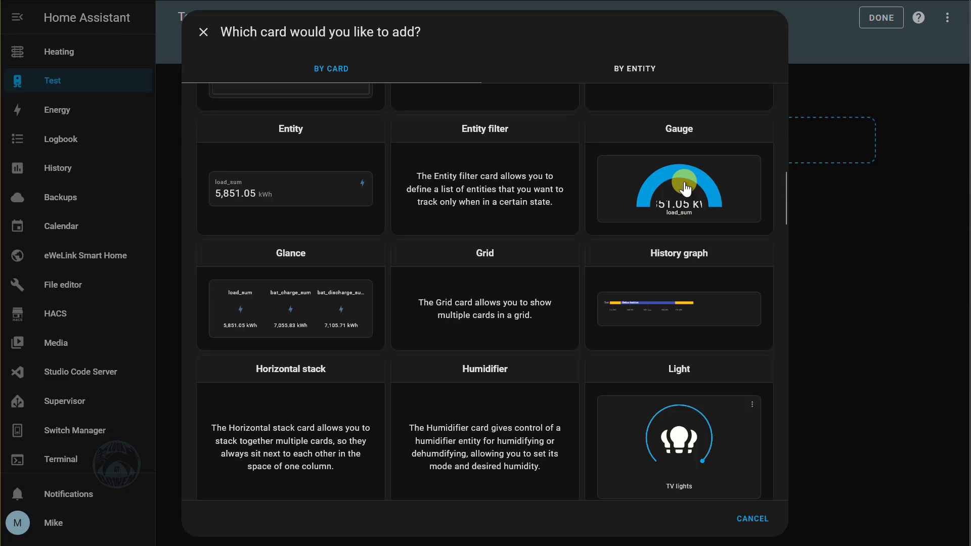
pyautogui.click(685, 189)
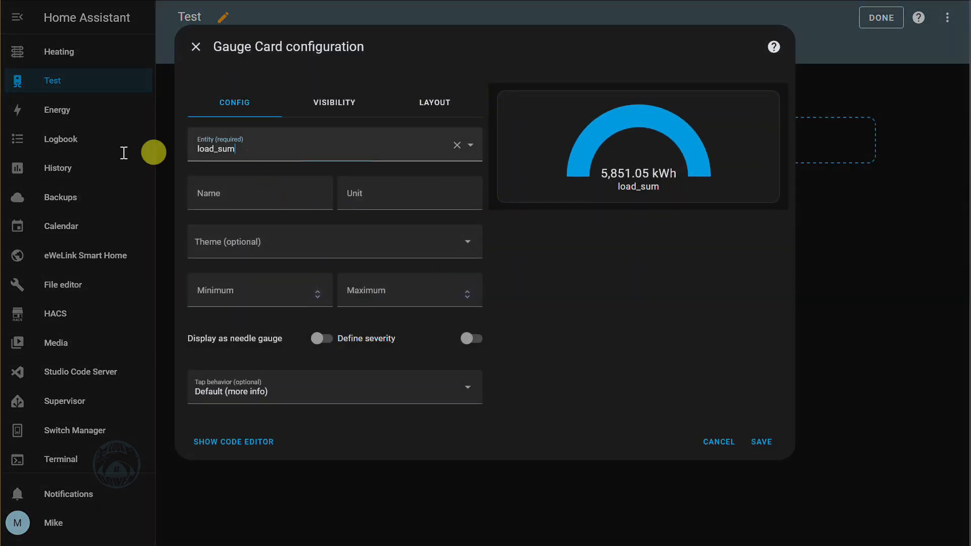
pyautogui.click(247, 150)
pyautogui.write('flow')
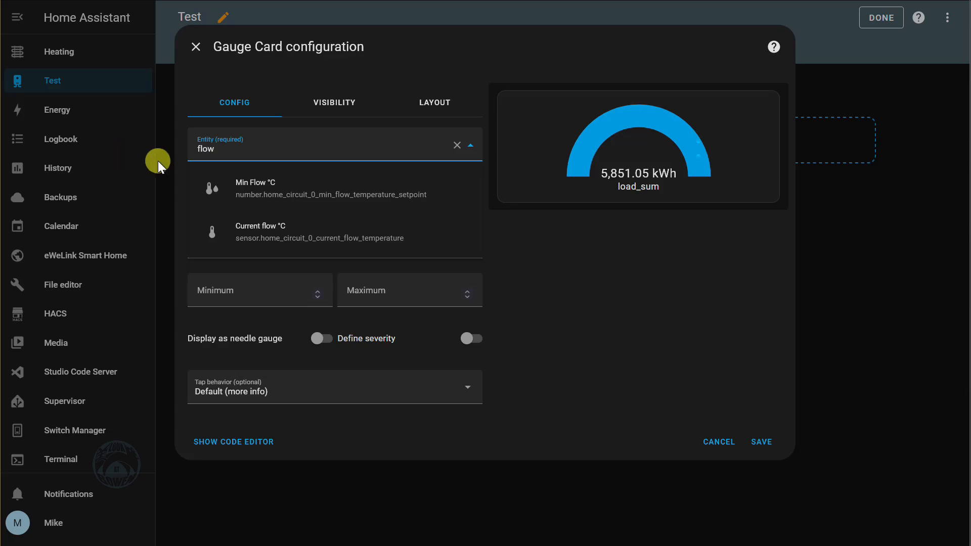
pyautogui.click(271, 233)
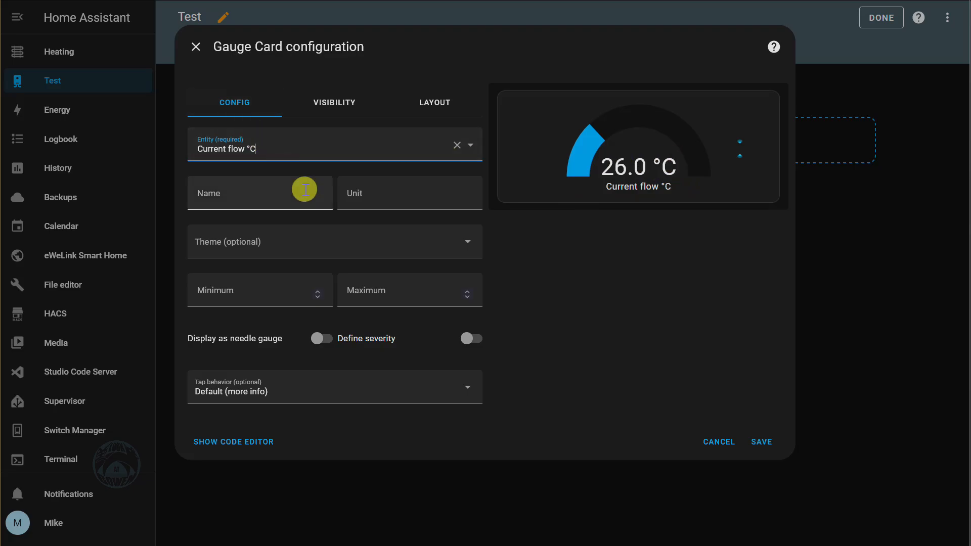
# Step: Set the Current flow °C gauge's range from 15 to 70 and display it as a needle gauge
pyautogui.click(214, 293)
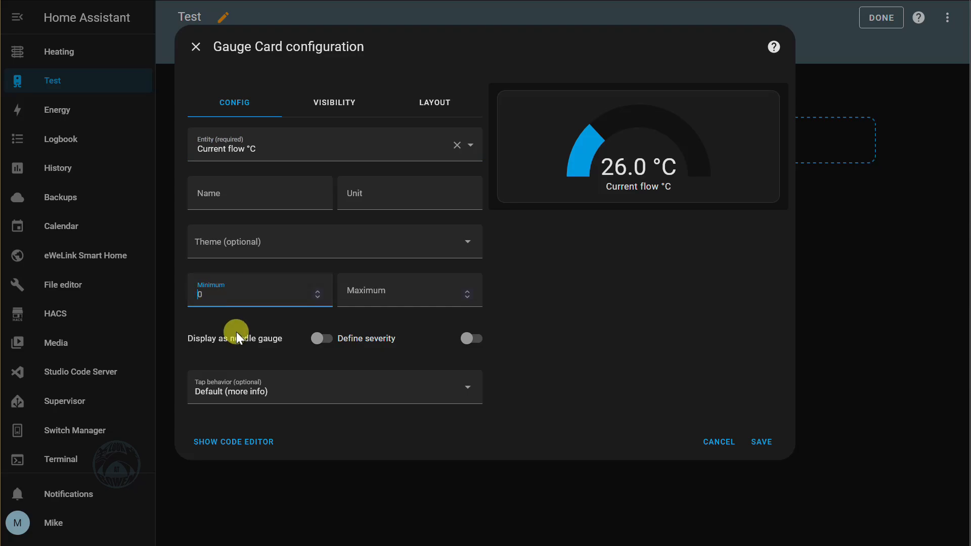
pyautogui.write('15')
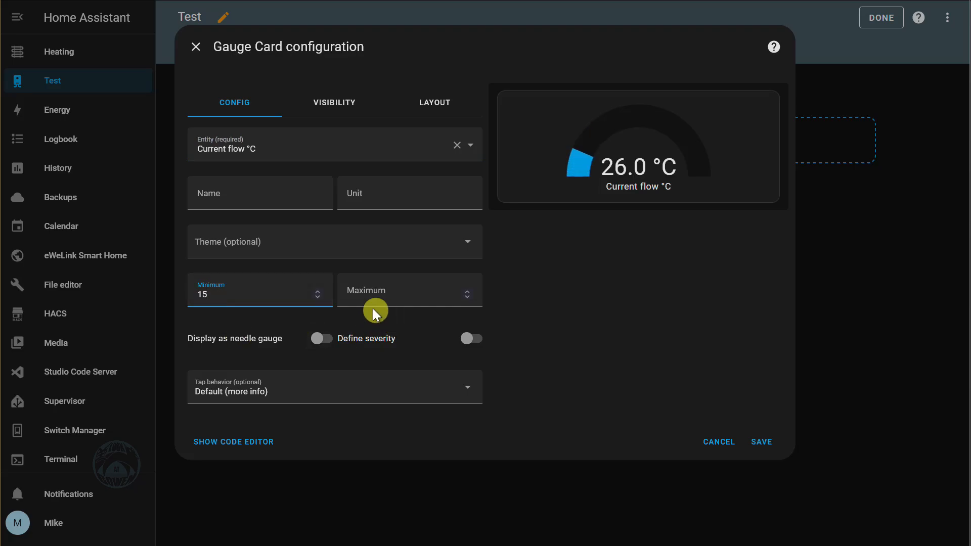
pyautogui.click(369, 302)
pyautogui.write('70')
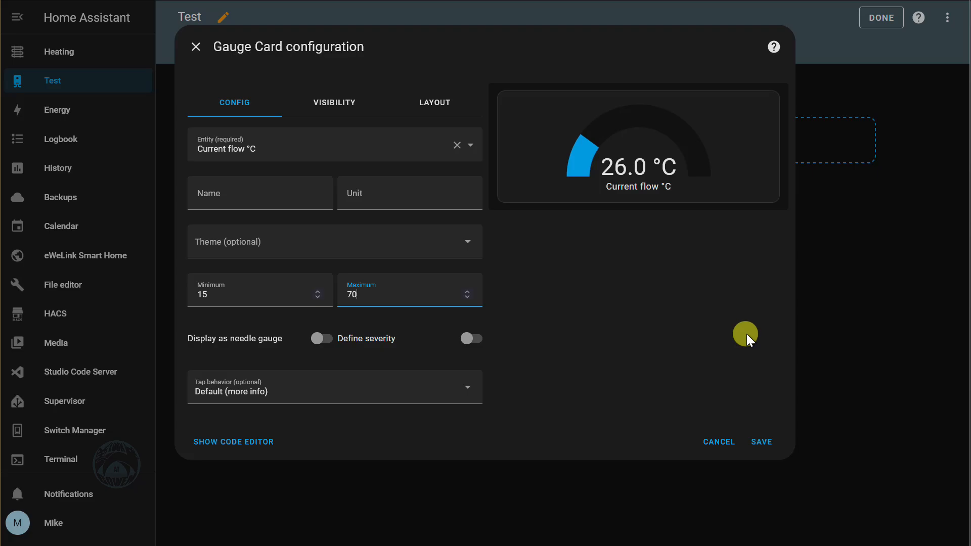
pyautogui.click(317, 339)
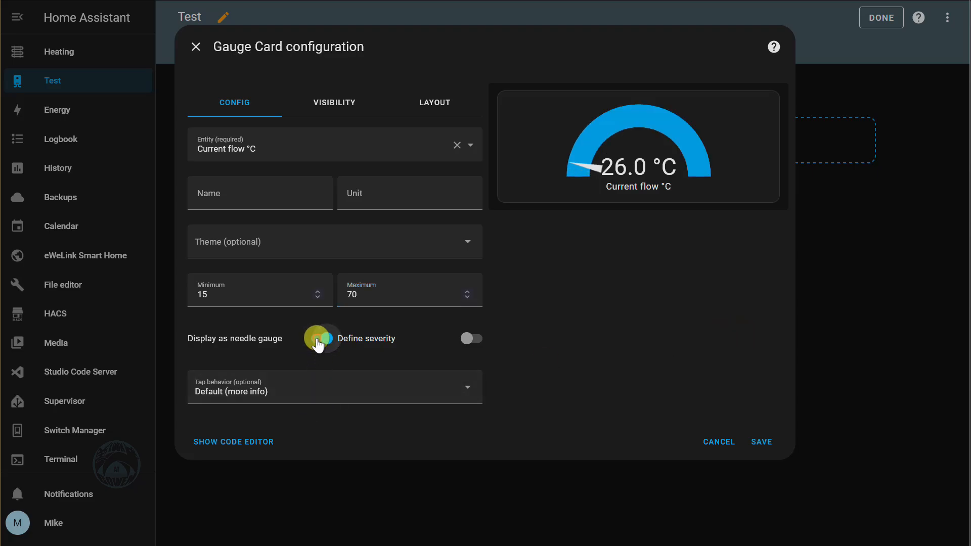
# Step: Define severity levels for the Current flow °C gauge with green from 20, yellow from 45 and red from 60
pyautogui.click(466, 338)
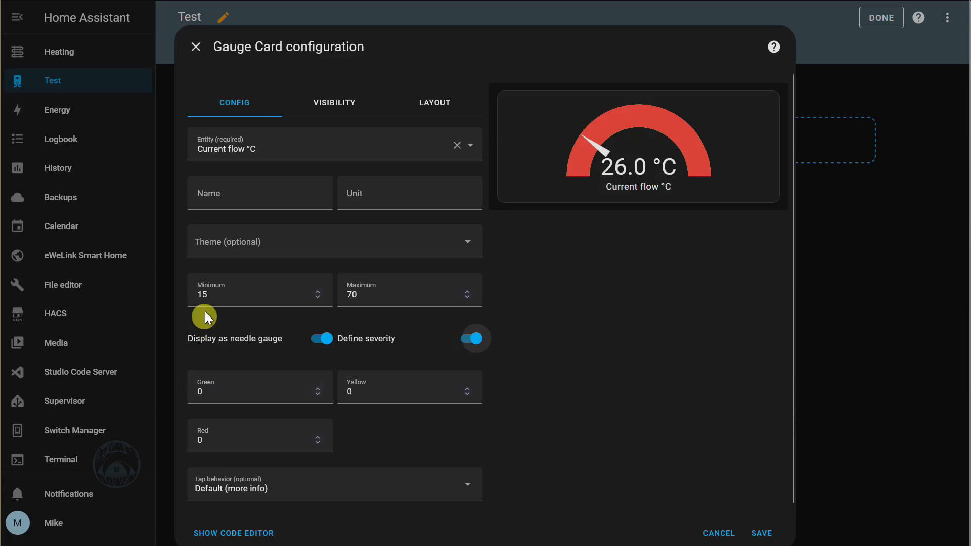
pyautogui.click(193, 389)
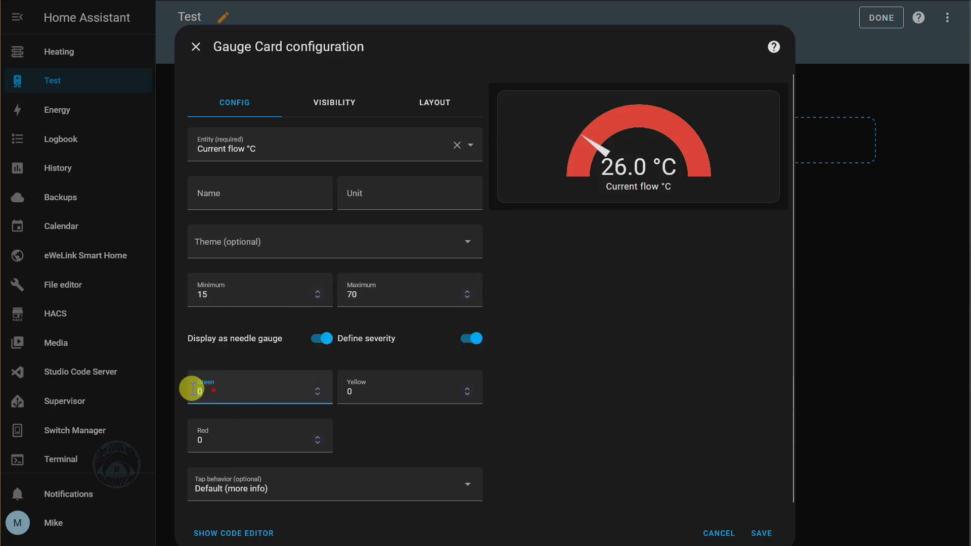
pyautogui.write('20')
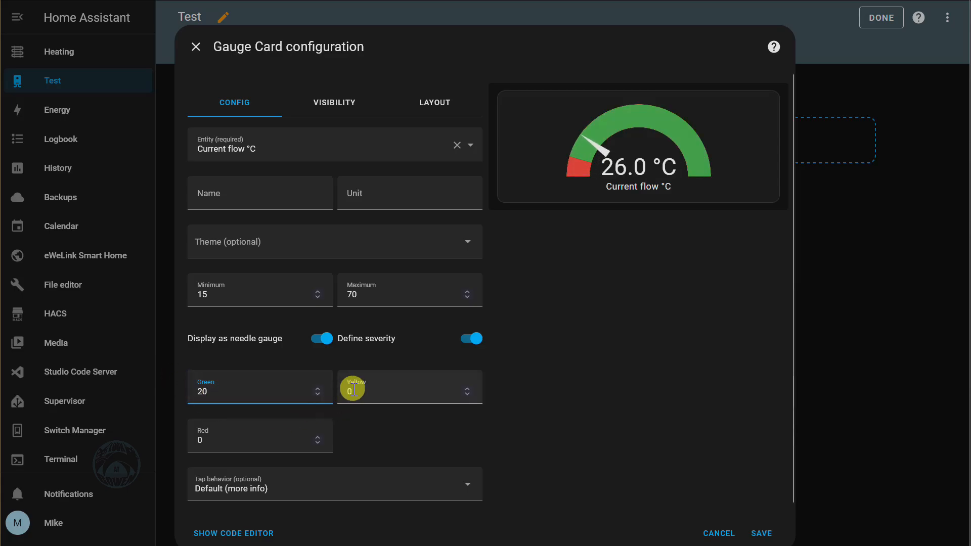
pyautogui.moveTo(352, 388); pyautogui.dragTo(331, 387)
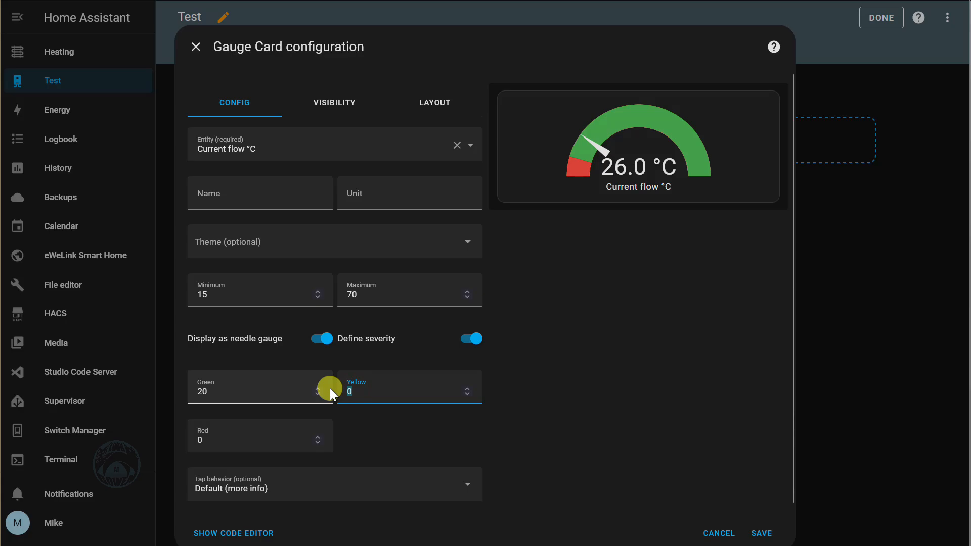
pyautogui.write('45')
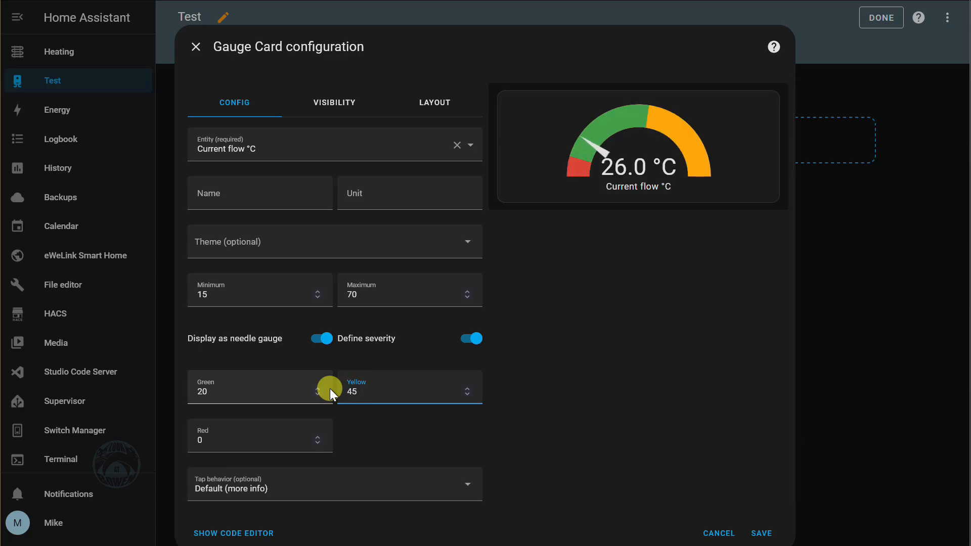
pyautogui.moveTo(209, 442); pyautogui.dragTo(160, 440)
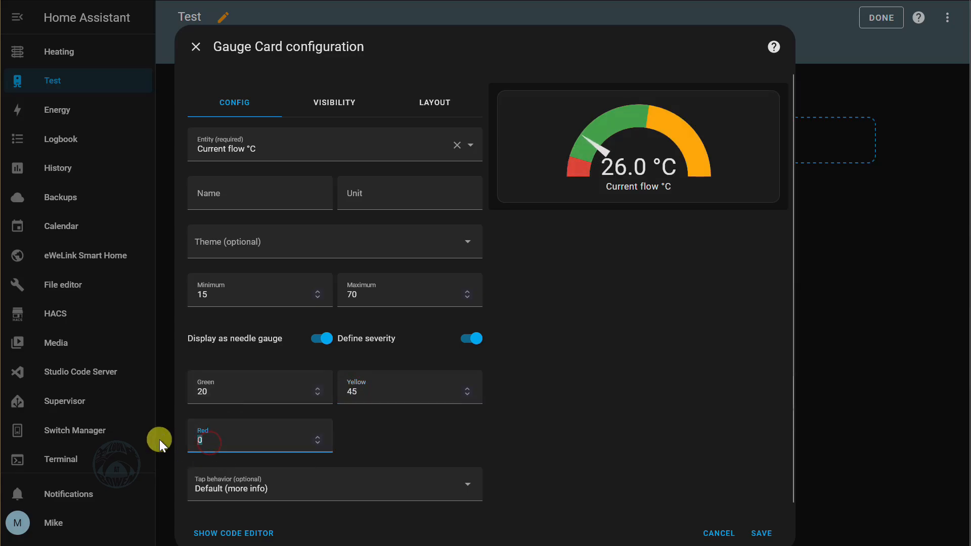
pyautogui.write('60')
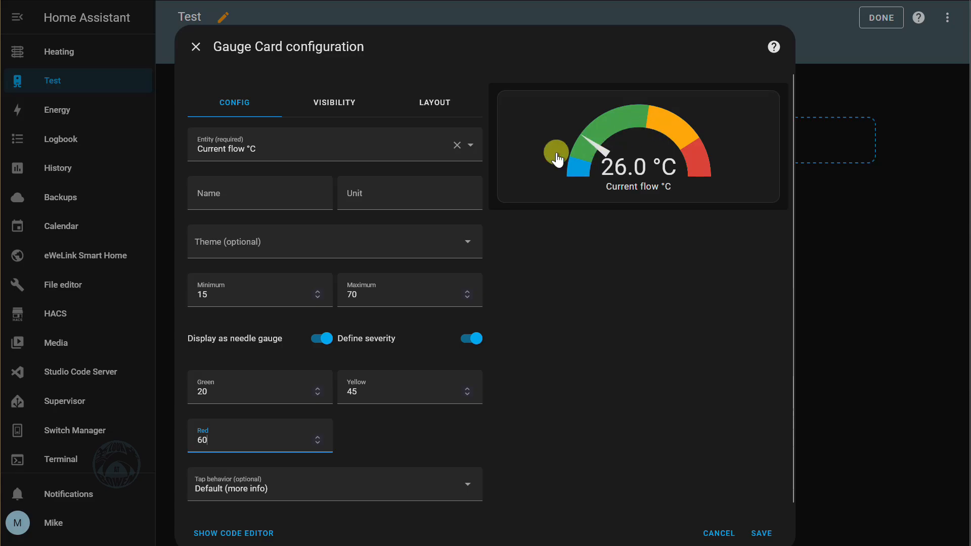
# Step: View the Current flow °C history from the gauge preview, and close it again
pyautogui.scroll(-1, 253, 493)
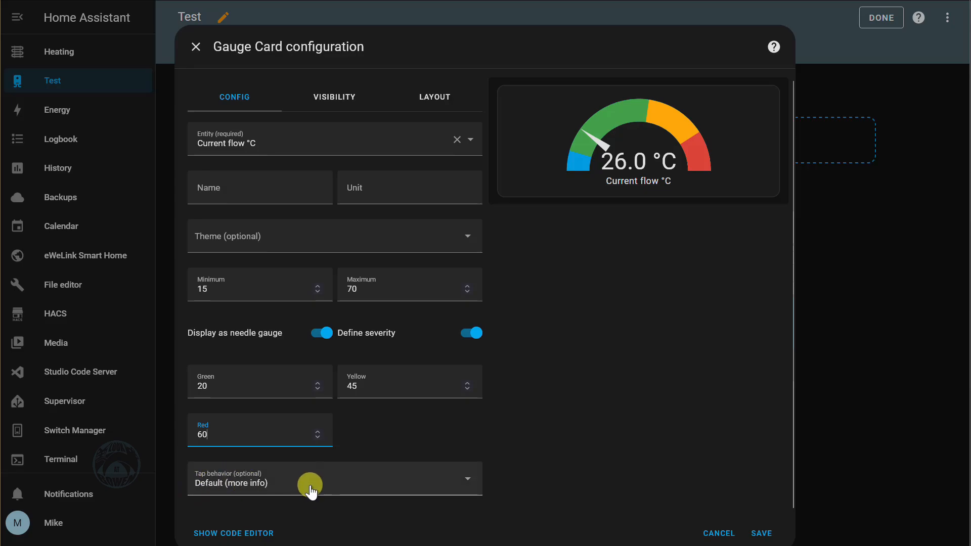
pyautogui.click(659, 142)
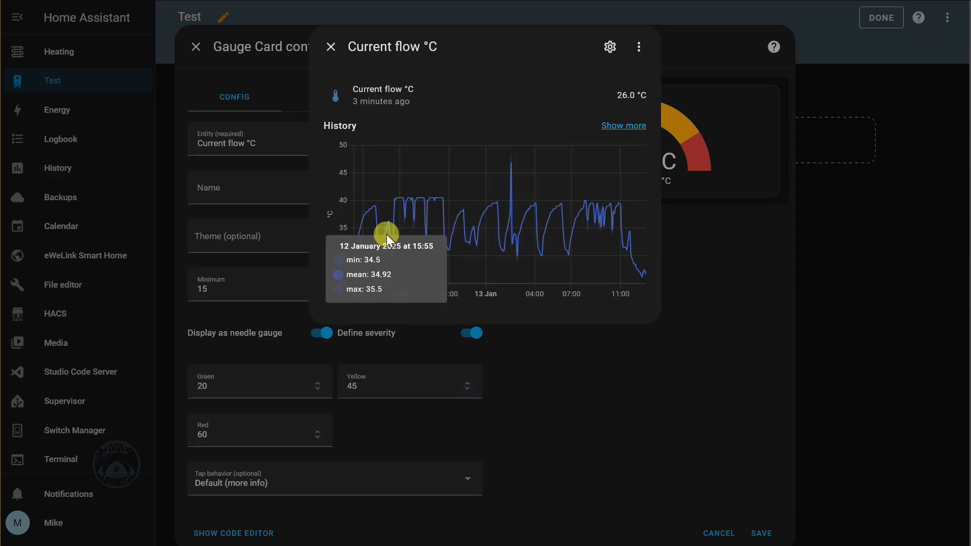
pyautogui.click(331, 47)
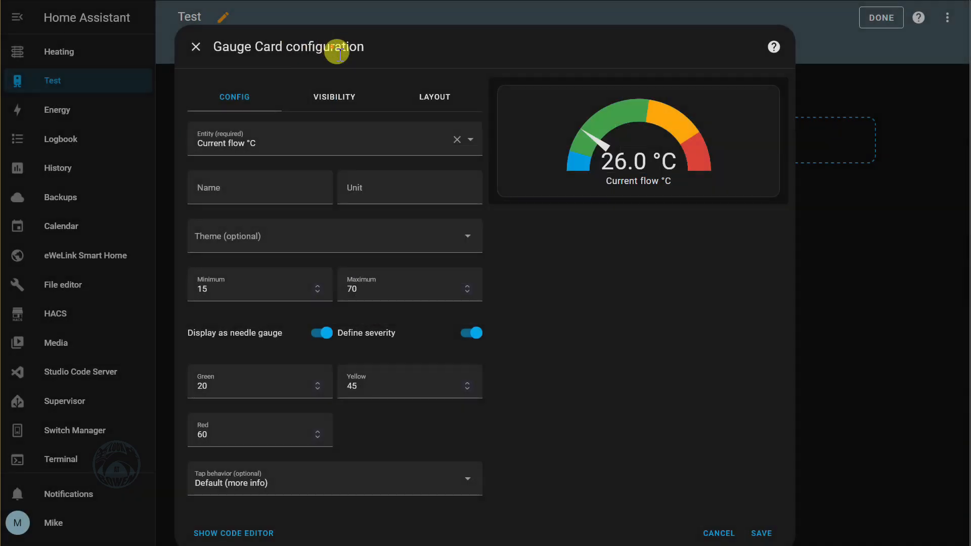
# Step: Save the Current flow °C gauge card and finish editing the Test dashboard
pyautogui.click(760, 533)
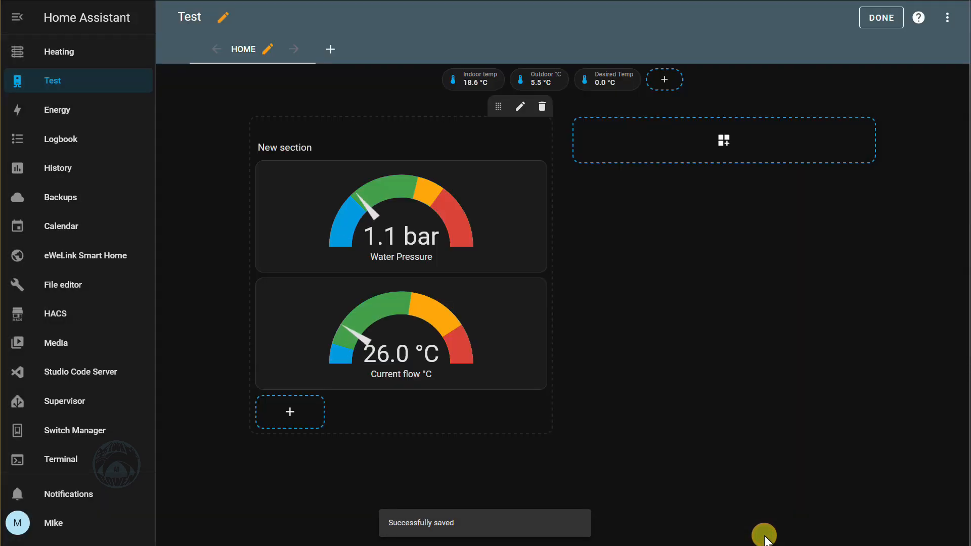
pyautogui.click(881, 19)
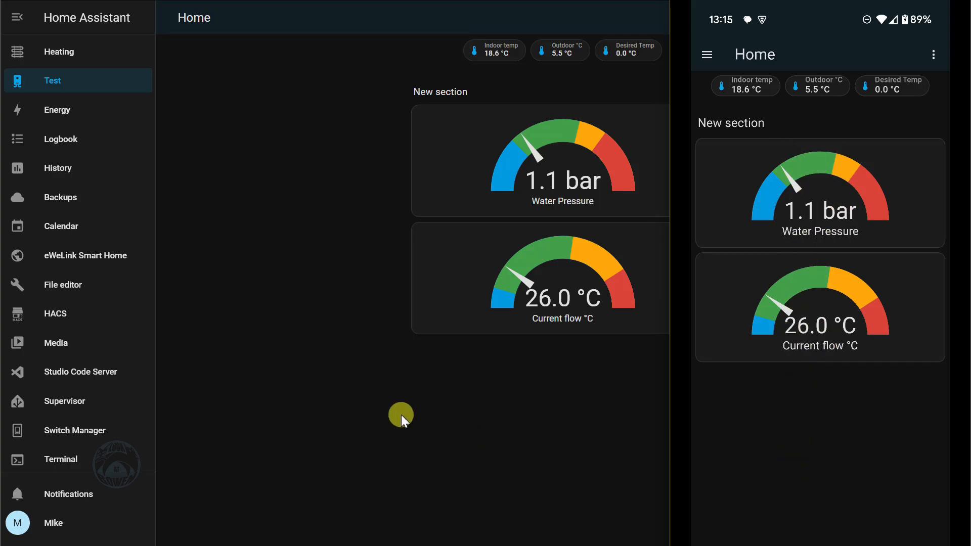
# Step: Open the heating view of the Heating dashboard and examine its gauges and Days view graph
pyautogui.click(58, 57)
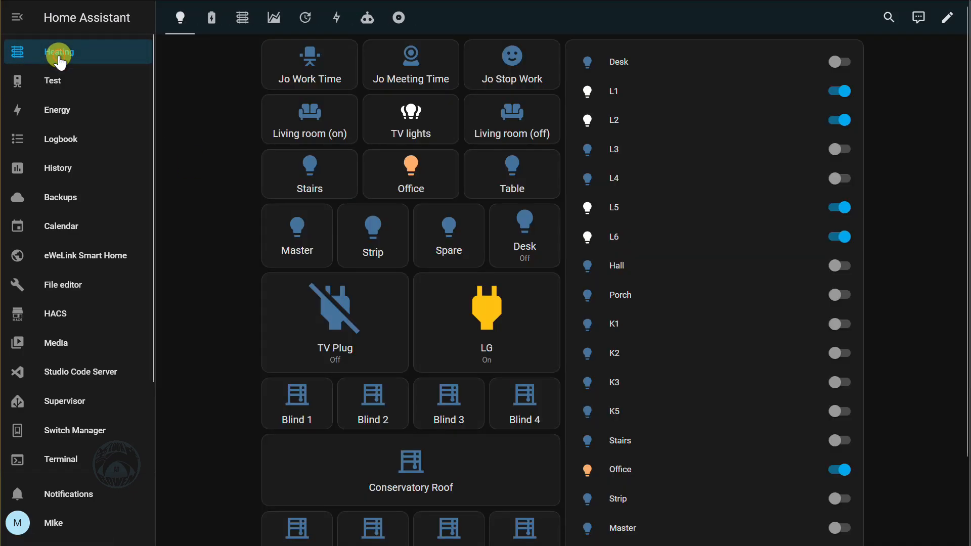
pyautogui.click(240, 18)
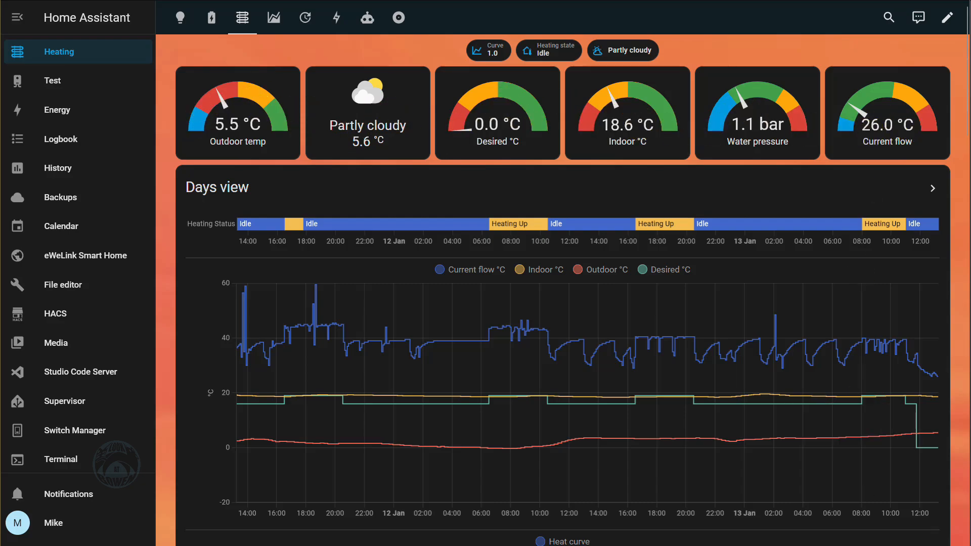
pyautogui.click(724, 544)
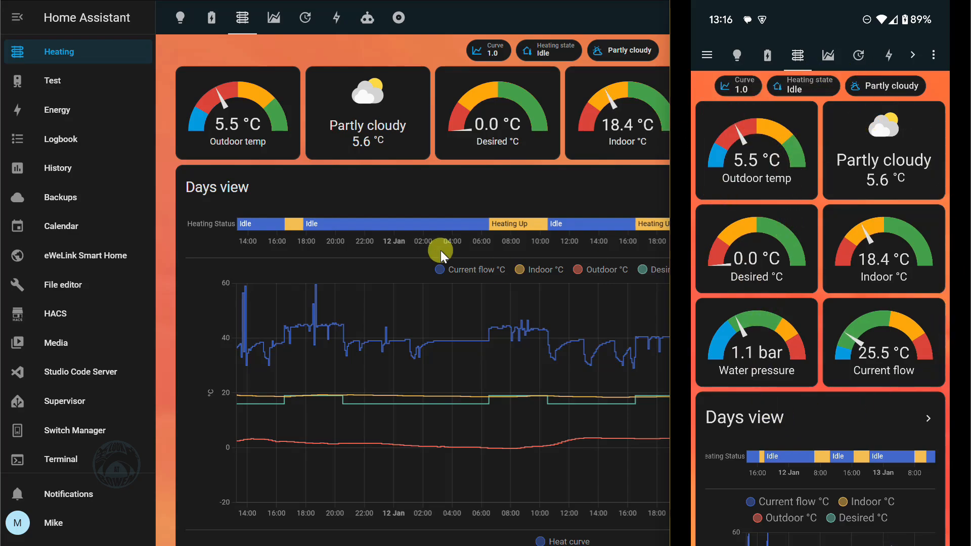
pyautogui.click(511, 14)
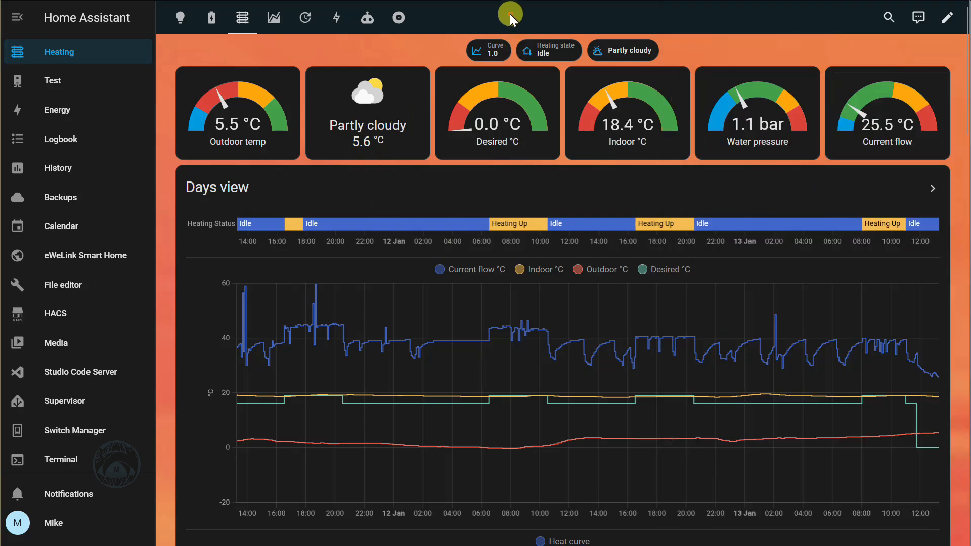
# Step: Return to the Test dashboard in edit mode and add a second section beside the gauges
pyautogui.click(57, 87)
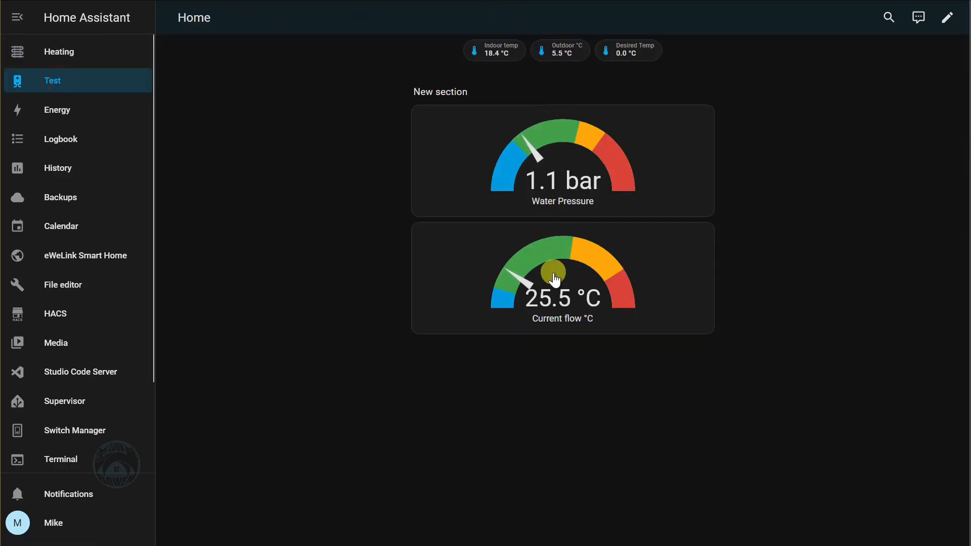
pyautogui.click(948, 19)
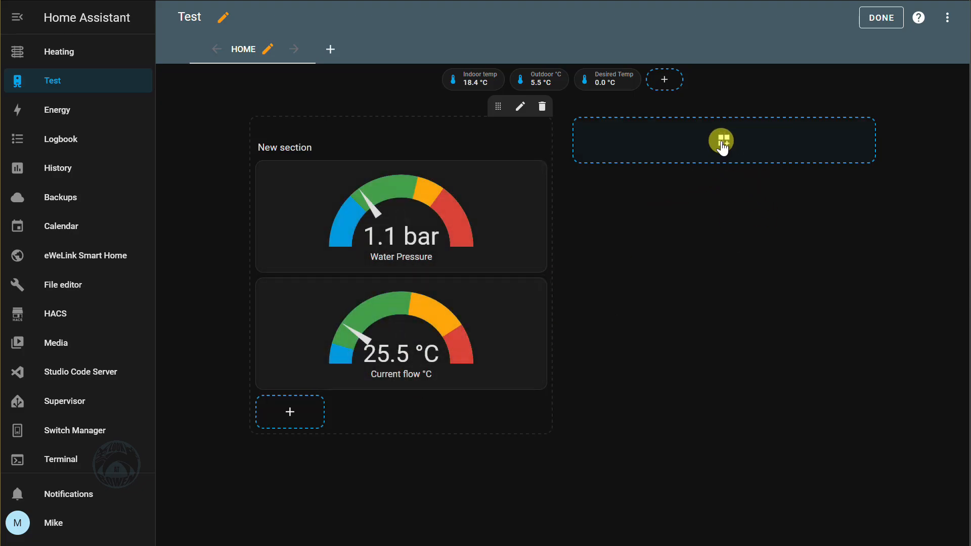
pyautogui.click(728, 146)
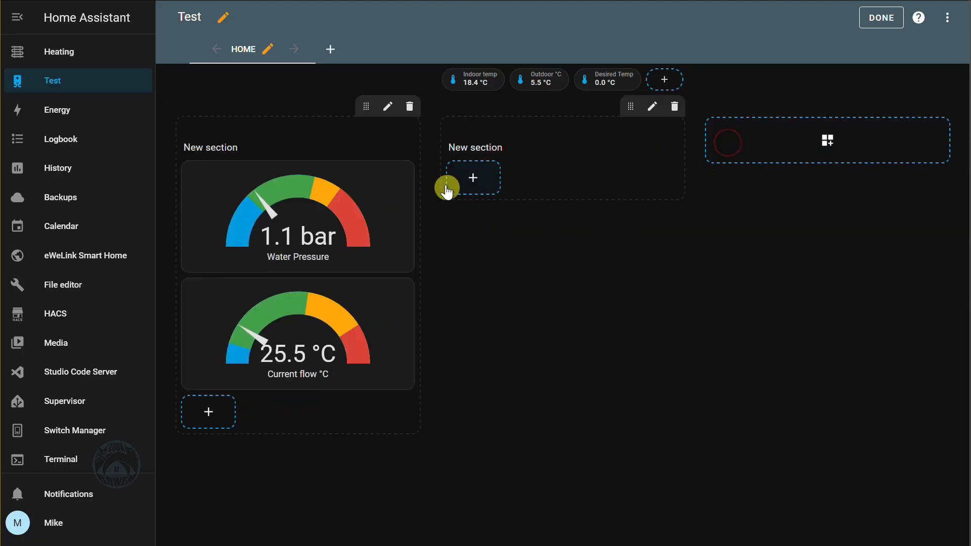
# Step: Search the card types for "stack" and add a Horizontal stack card to the new section
pyautogui.click(470, 182)
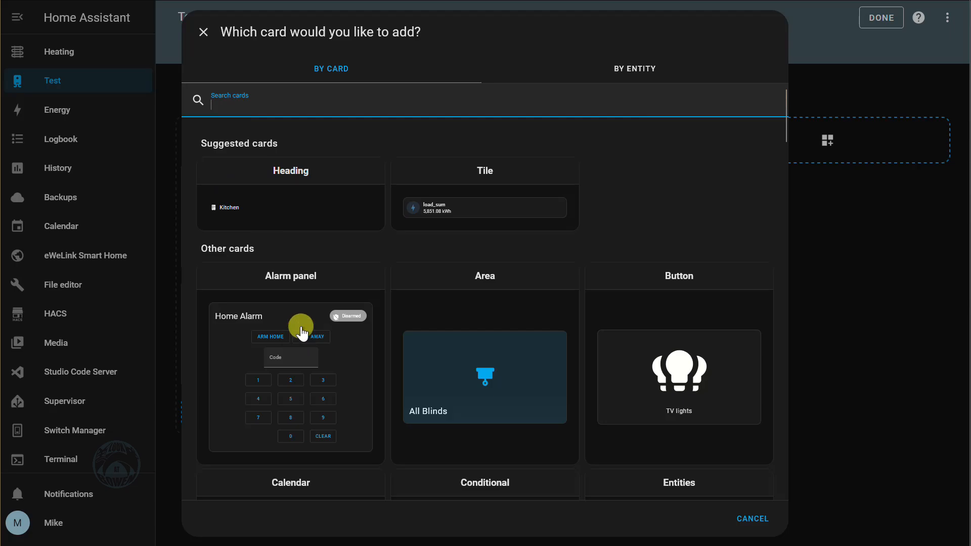
pyautogui.write('hor')
pyautogui.press('BackSpace')
pyautogui.press('BackSpace')
pyautogui.press('BackSpace')
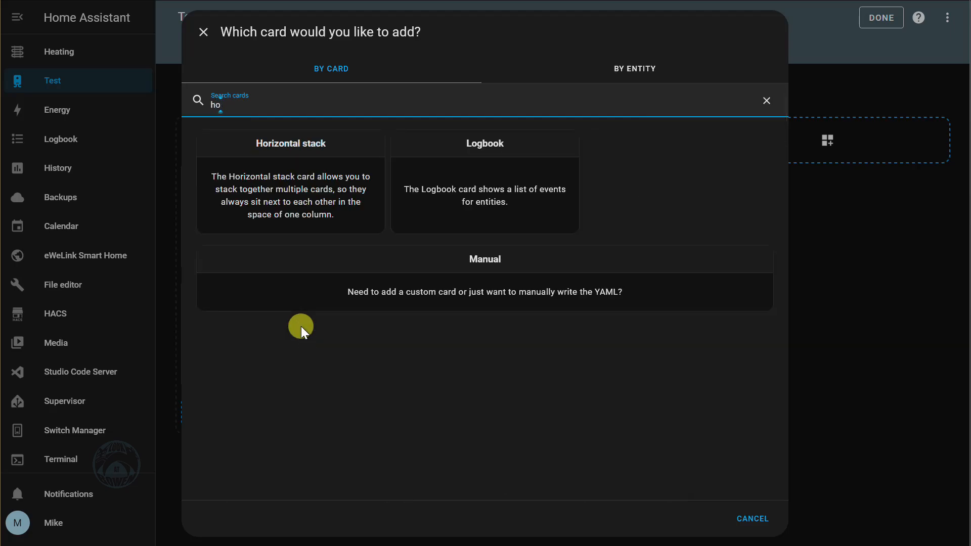
pyautogui.write('stack')
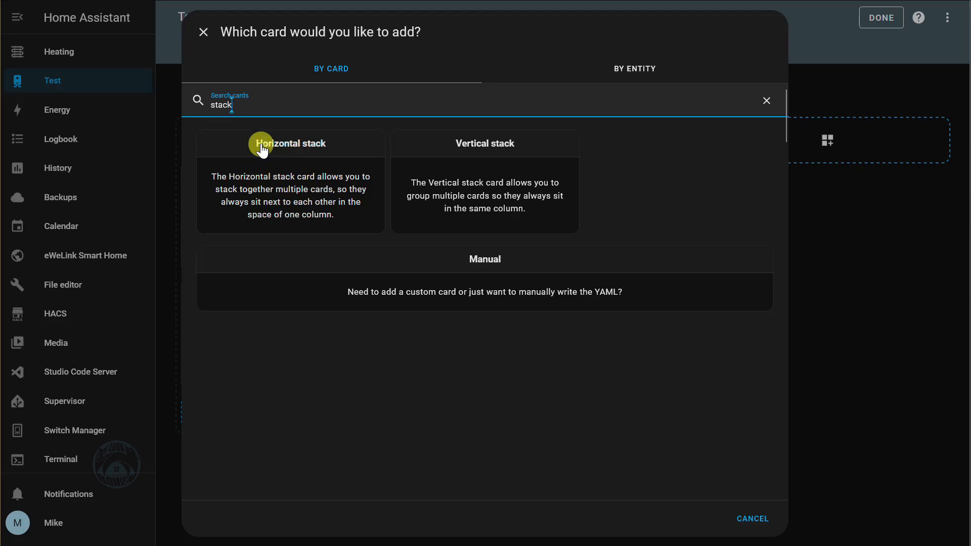
pyautogui.click(268, 189)
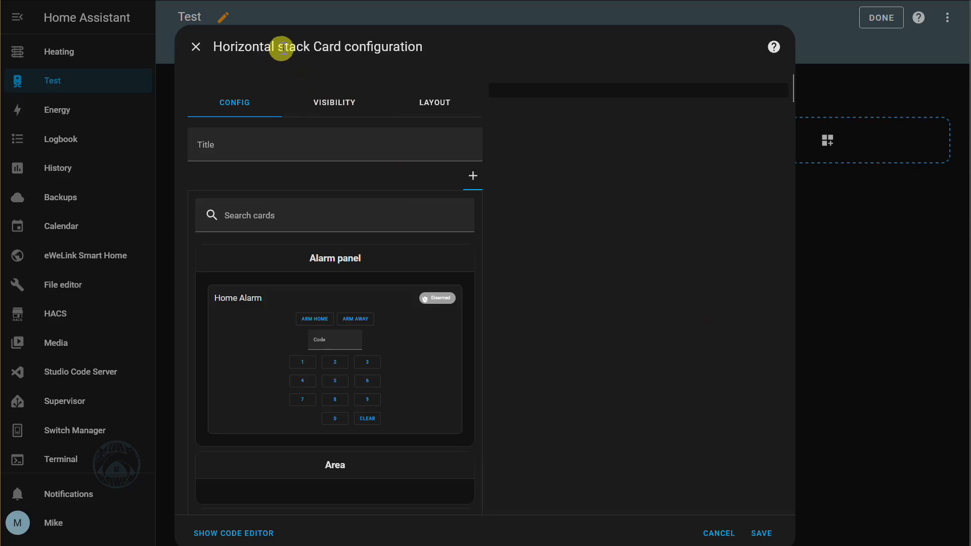
# Step: Add a Gauge as the first card inside the horizontal stack
pyautogui.scroll(-8, 397, 297)
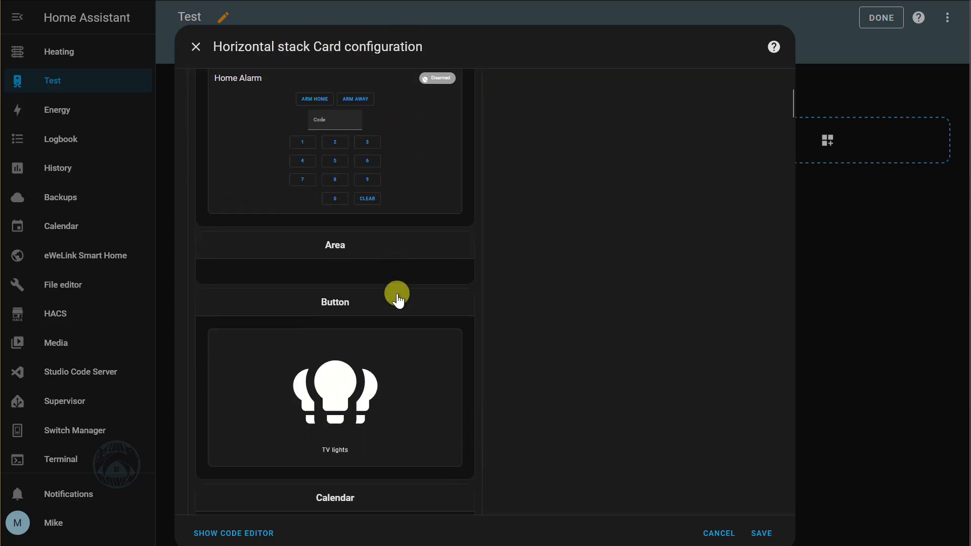
pyautogui.scroll(-15, 397, 297)
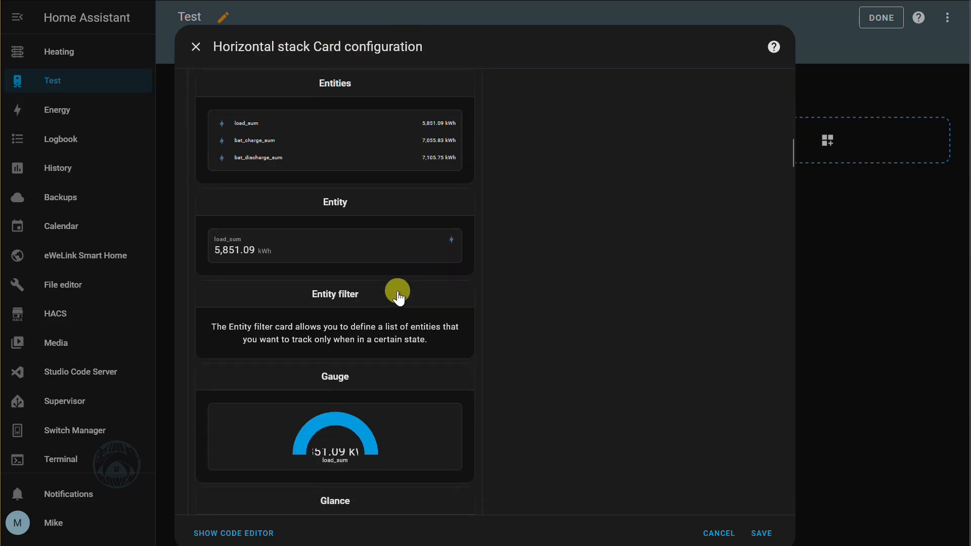
pyautogui.scroll(-10, 397, 298)
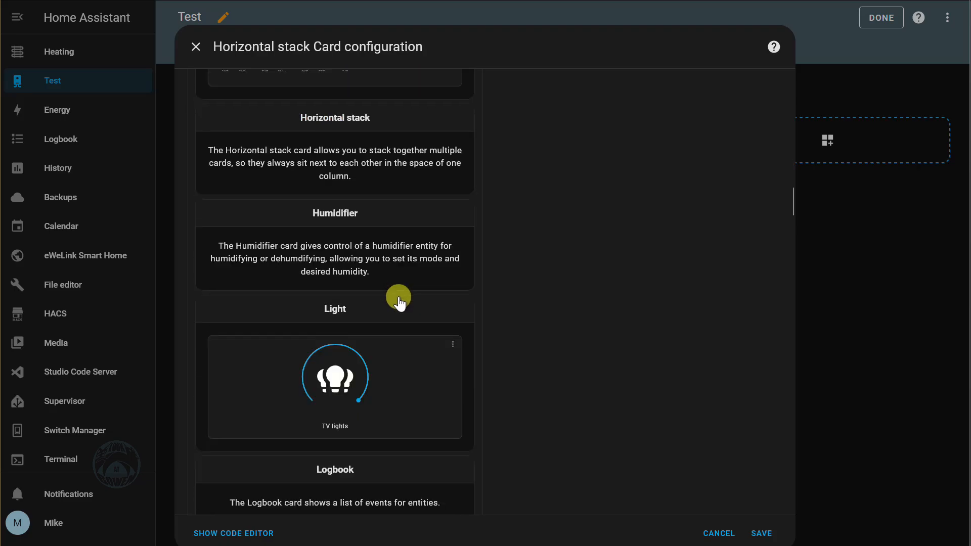
pyautogui.scroll(10, 397, 298)
pyautogui.scroll(2, 397, 298)
pyautogui.click(337, 365)
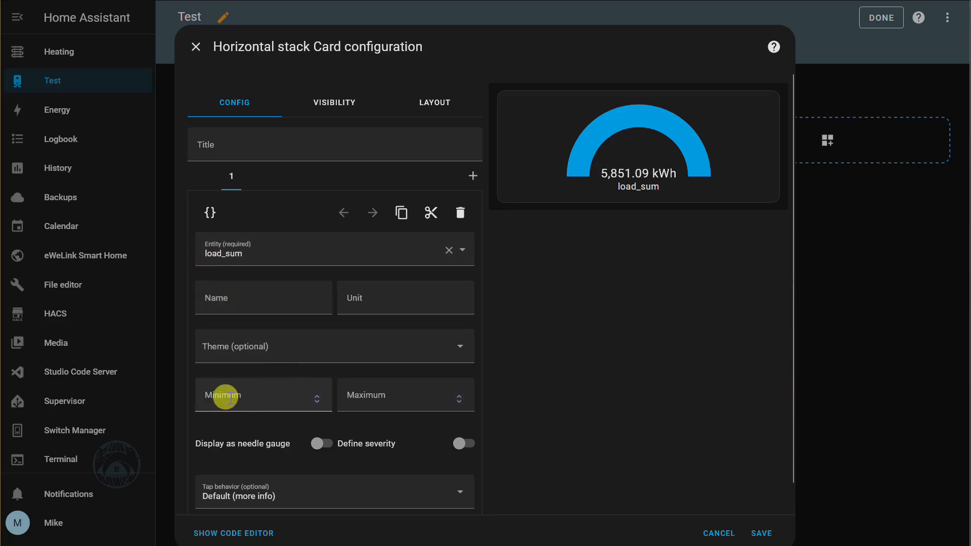
# Step: Search the entities for "pressure" and assign Home System Water Pressure to the stack's gauge
pyautogui.scroll(-1, 241, 468)
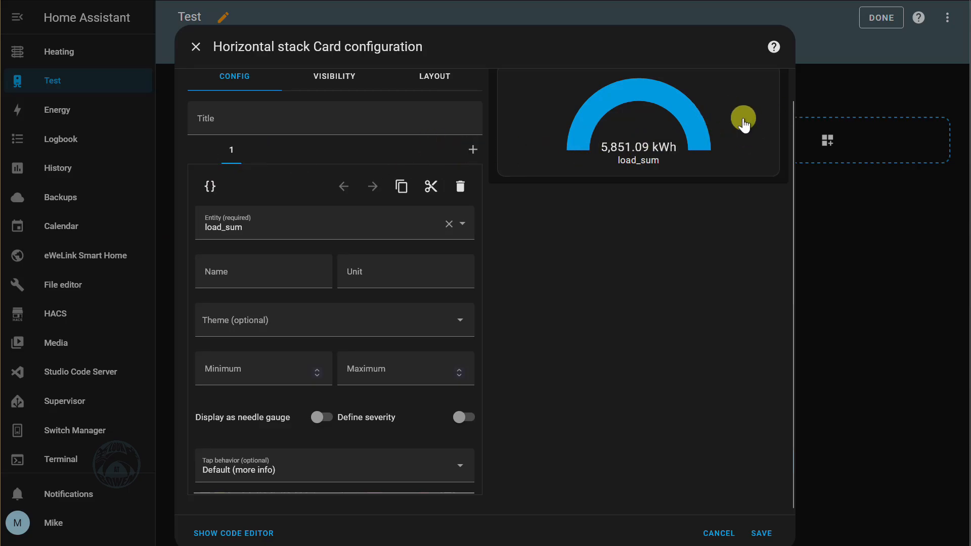
pyautogui.moveTo(253, 228); pyautogui.dragTo(195, 223)
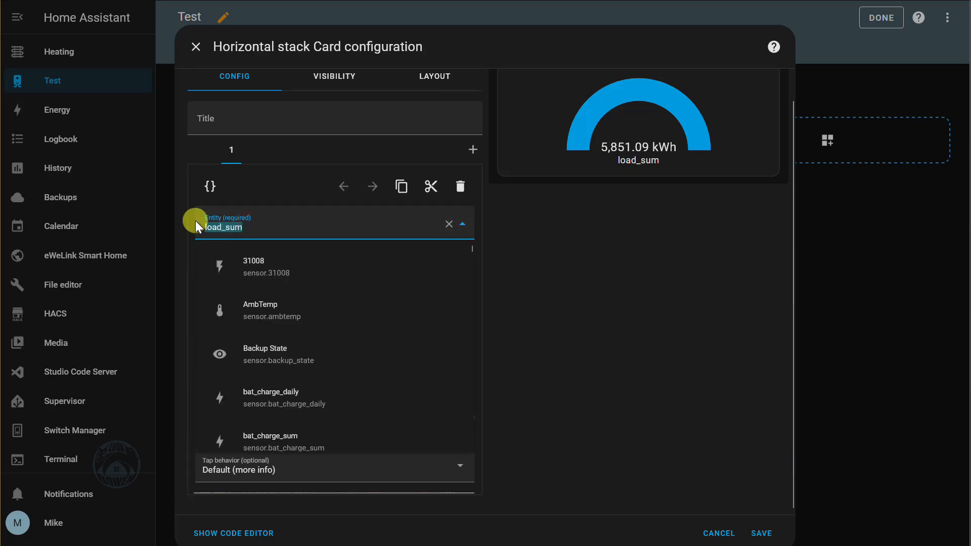
pyautogui.write('east')
pyautogui.press('BackSpace')
pyautogui.press('BackSpace')
pyautogui.press('BackSpace')
pyautogui.press('BackSpace')
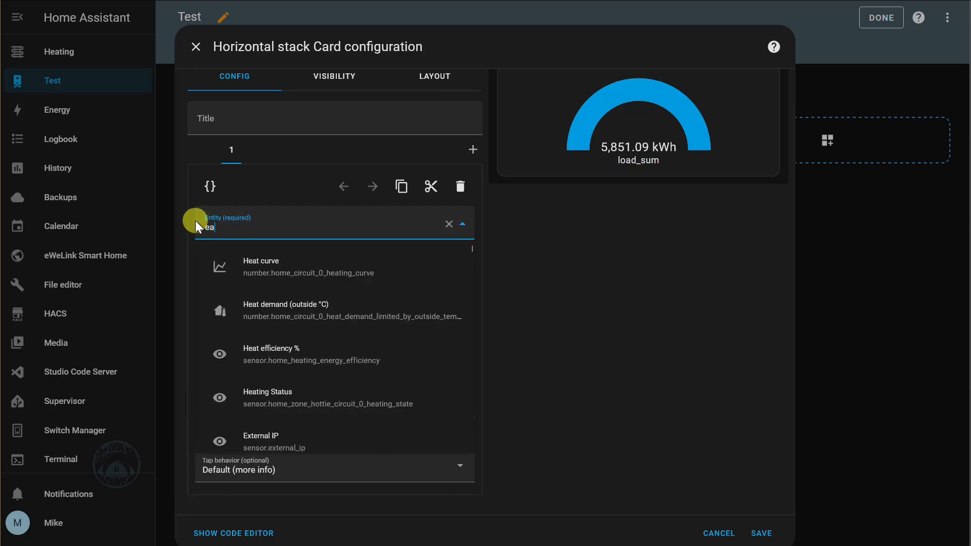
pyautogui.write('pressure')
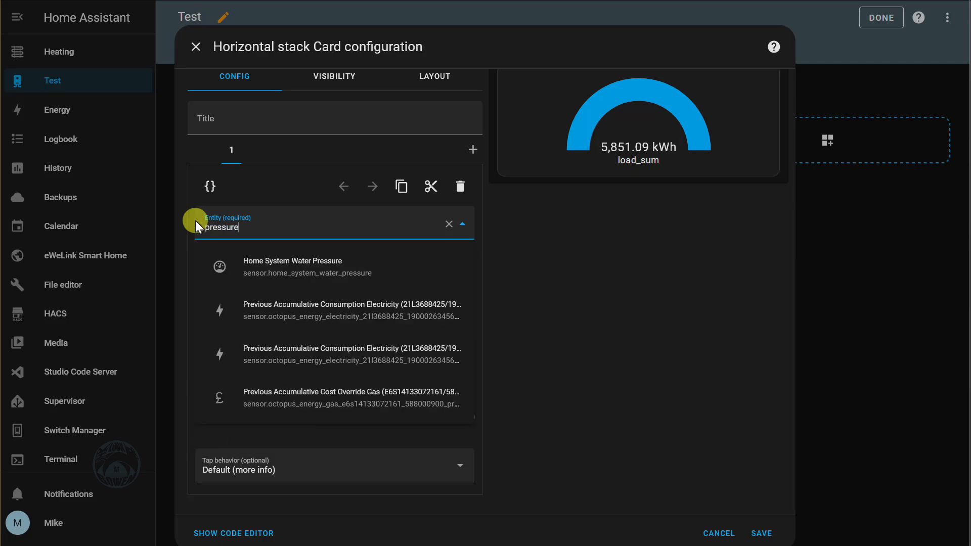
pyautogui.click(277, 265)
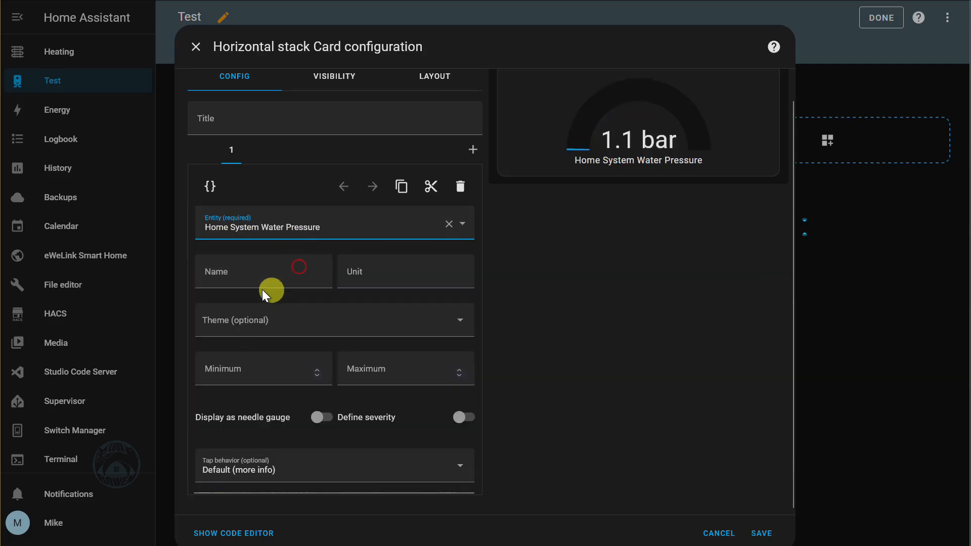
# Step: Name the stack's gauge "Water Pressure" and set its minimum to 0.5 and maximum to 2.2
pyautogui.click(229, 303)
pyautogui.write('Wa')
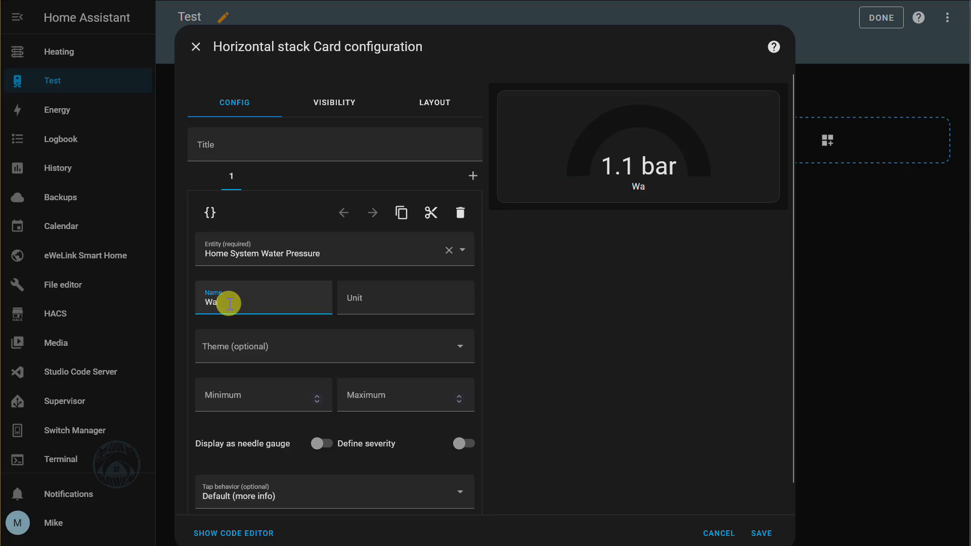
pyautogui.write('ter Pressure')
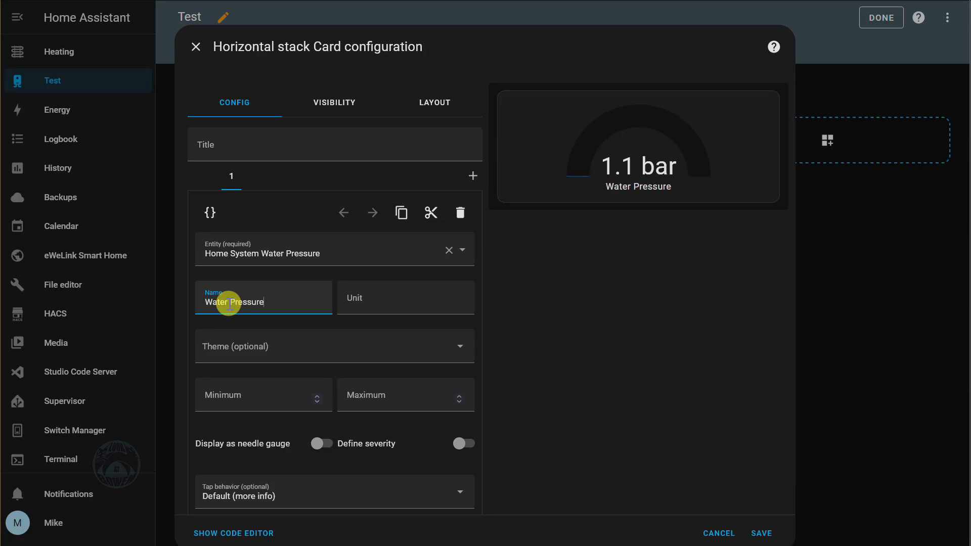
pyautogui.click(243, 400)
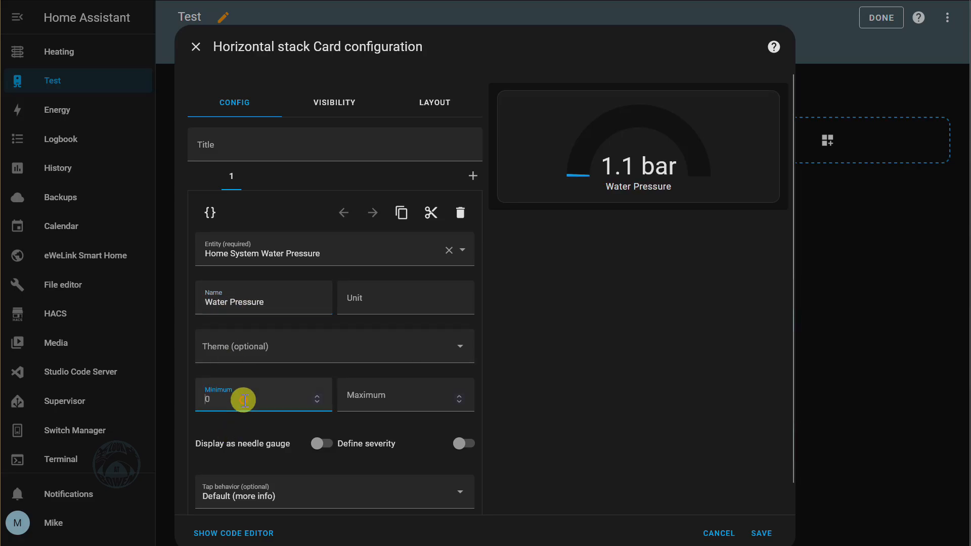
pyautogui.write('0')
pyautogui.click(396, 408)
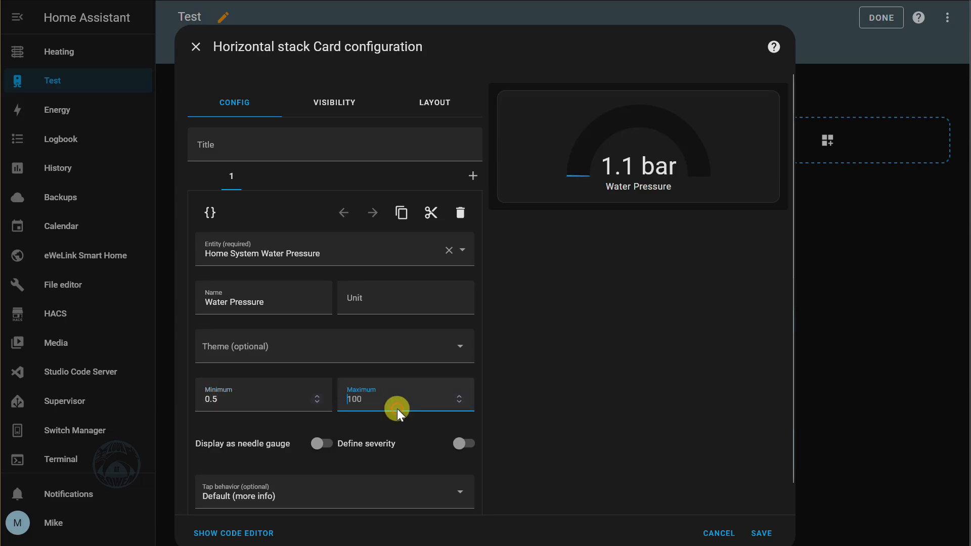
pyautogui.write('2.2')
# Step: Display the Water Pressure gauge with a needle and define its severity as green 1, yellow 1.65 and red 1.9
pyautogui.scroll(-1, 402, 405)
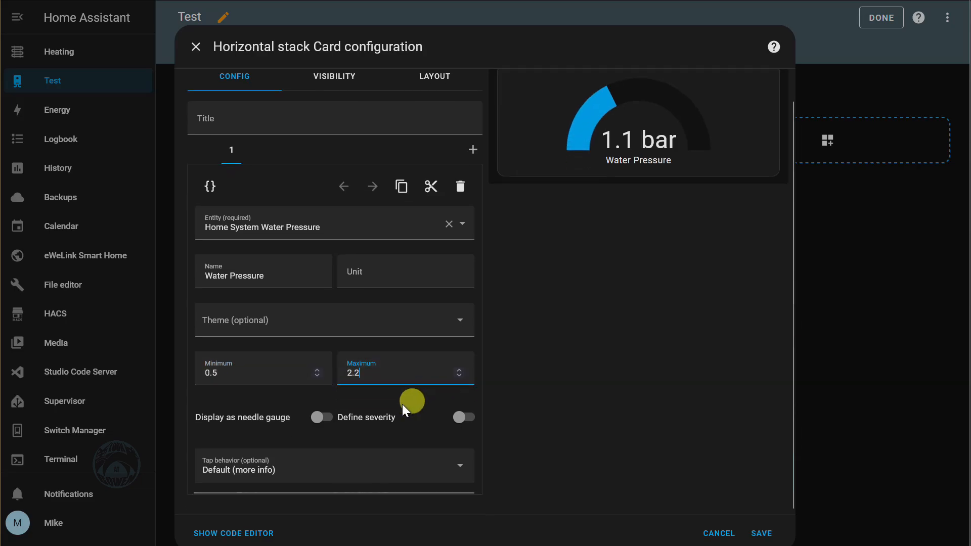
pyautogui.click(283, 421)
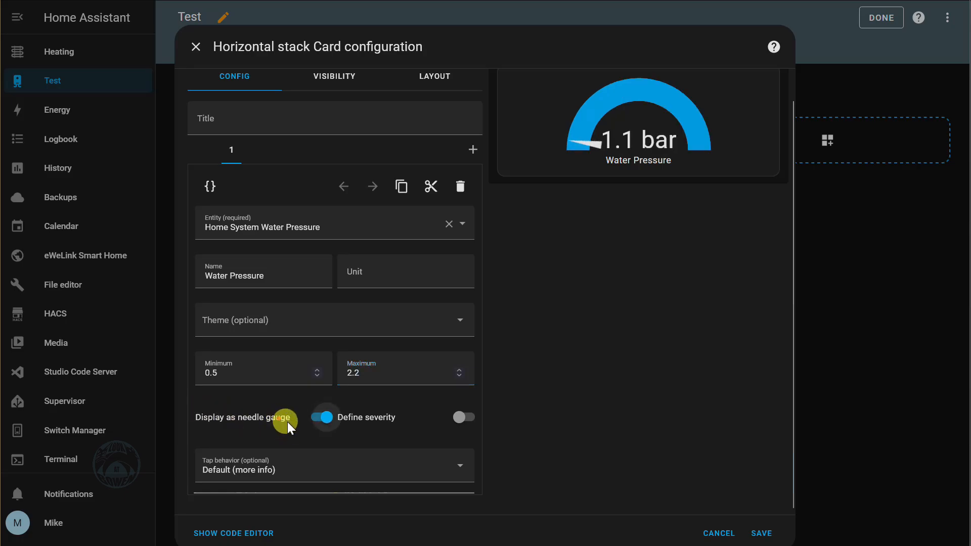
pyautogui.click(460, 417)
pyautogui.moveTo(238, 470); pyautogui.dragTo(183, 461)
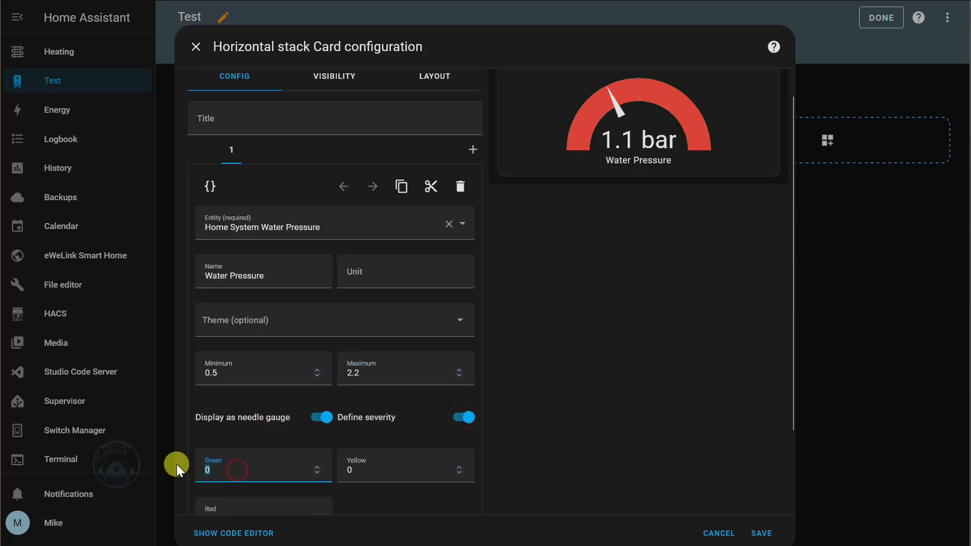
pyautogui.write('1')
pyautogui.press('Tab')
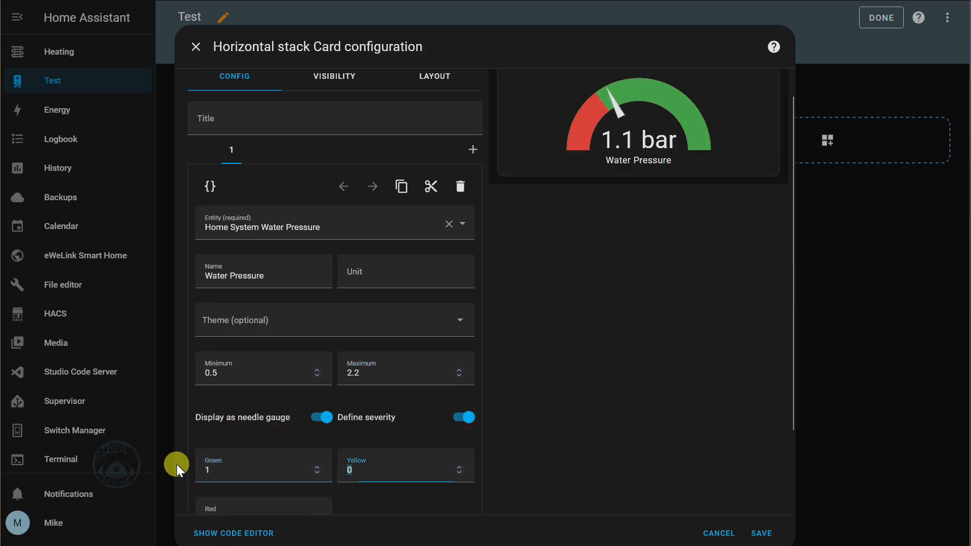
pyautogui.write('1.65')
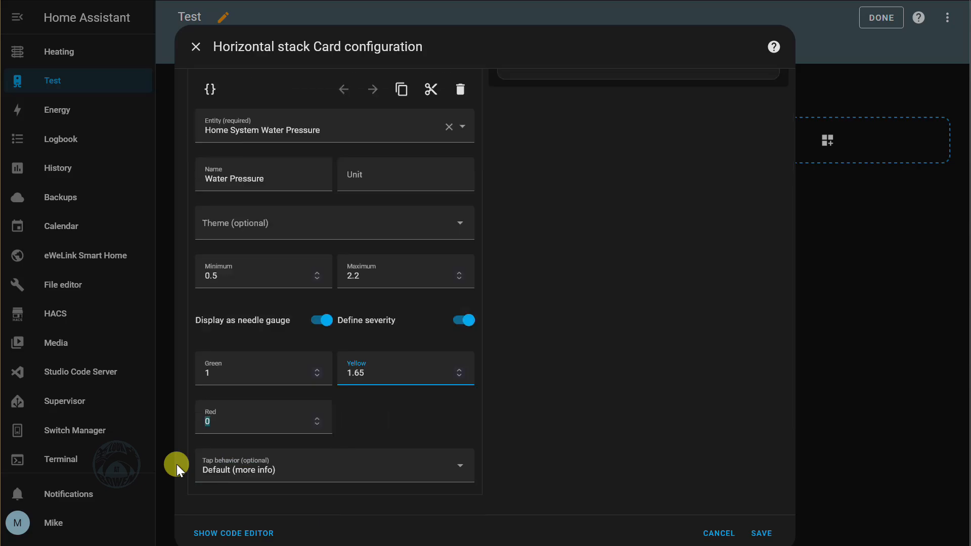
pyautogui.press('Tab')
pyautogui.write('1.9')
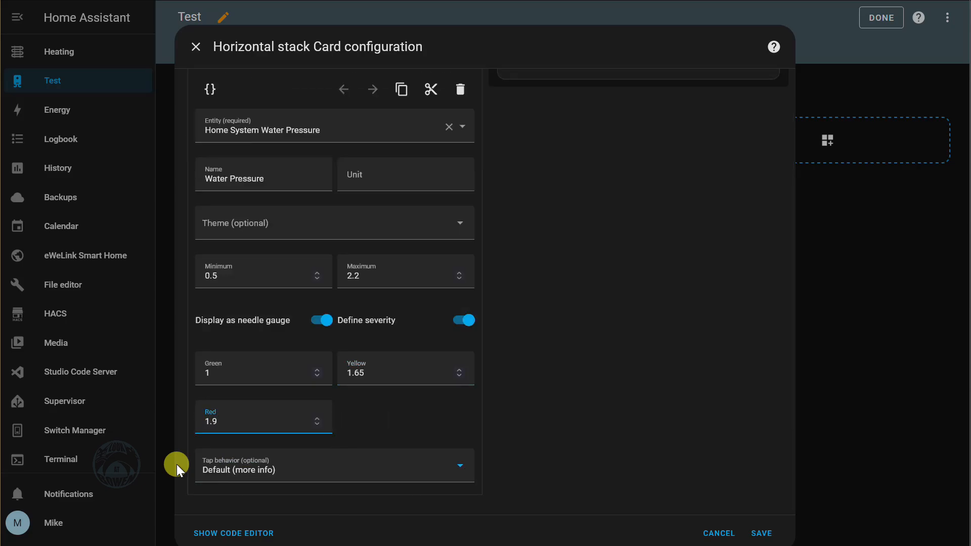
pyautogui.press('Tab')
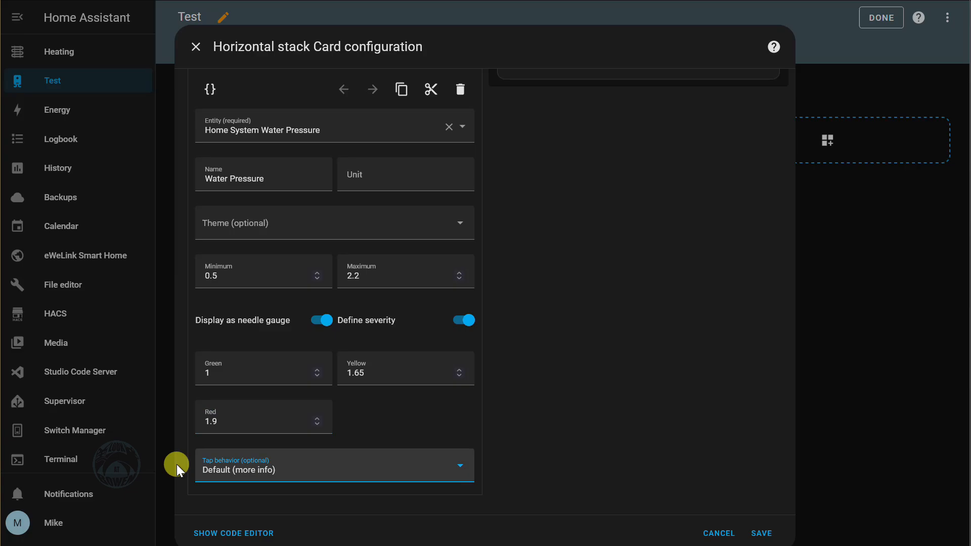
pyautogui.click(250, 473)
pyautogui.click(226, 426)
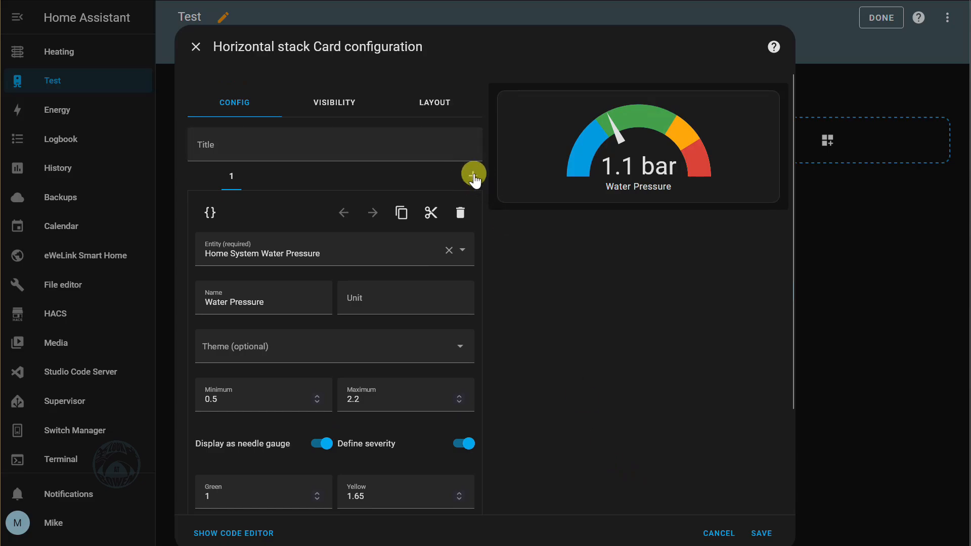
# Step: Add a Gauge as the second card inside the horizontal stack
pyautogui.click(472, 183)
pyautogui.scroll(-12, 298, 347)
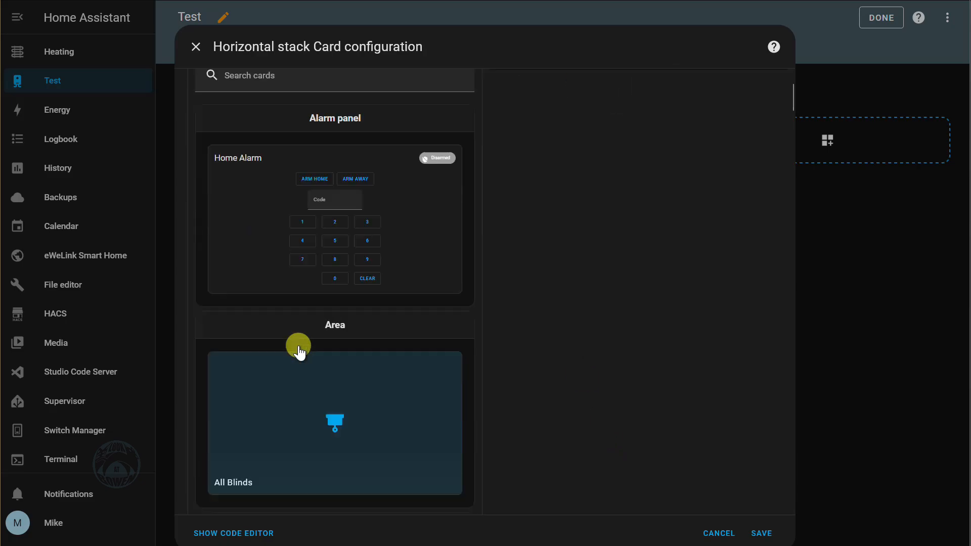
pyautogui.scroll(-10, 298, 349)
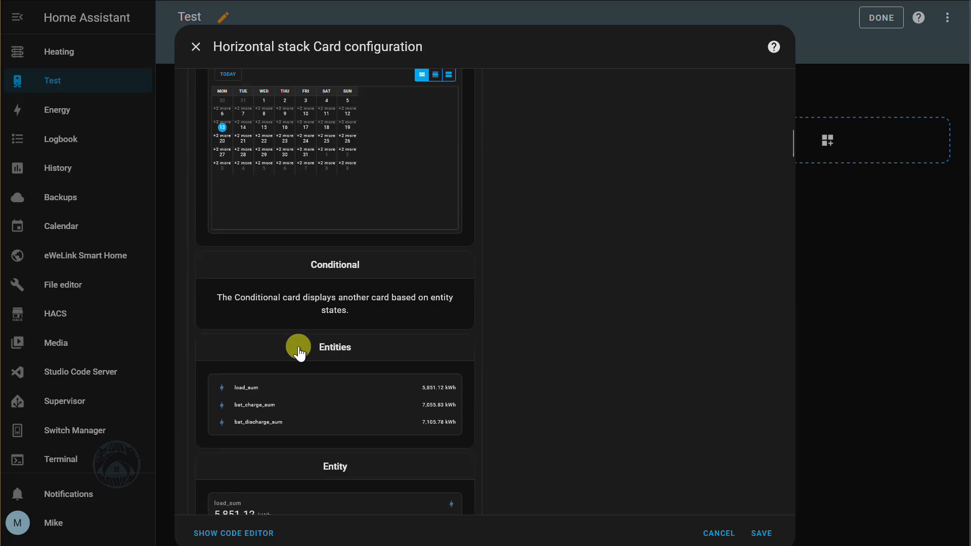
pyautogui.click(297, 347)
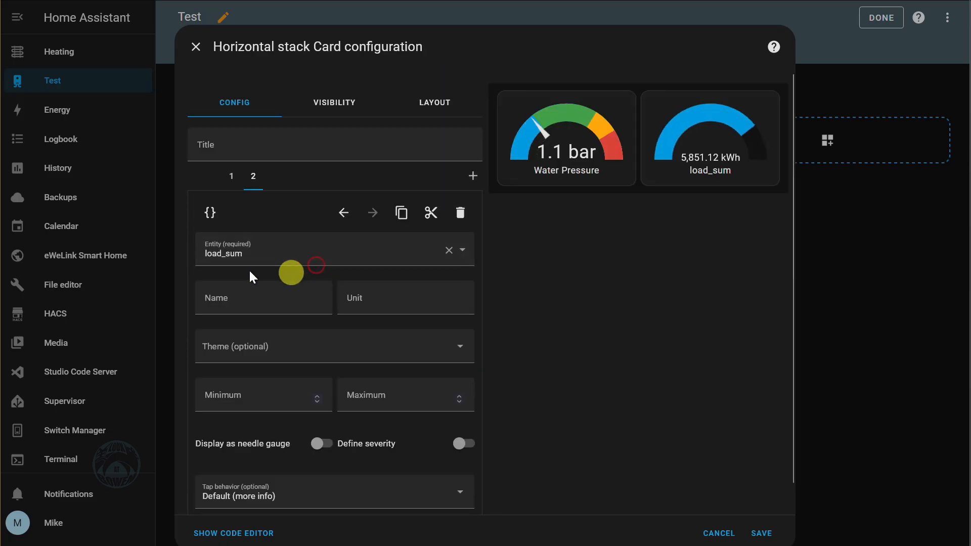
# Step: Search the entities for "Flow" and assign Current flow °C to the second gauge
pyautogui.click(227, 253)
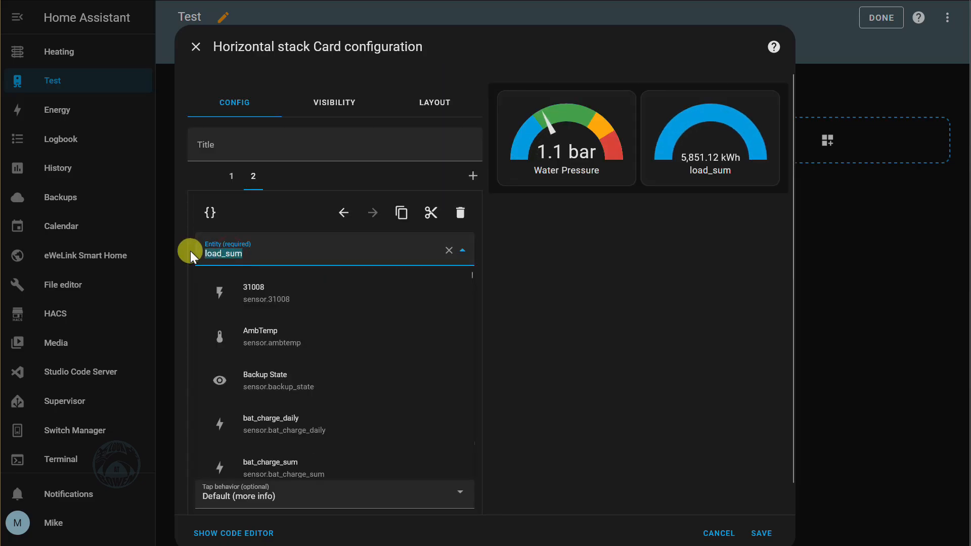
pyautogui.write('Flw')
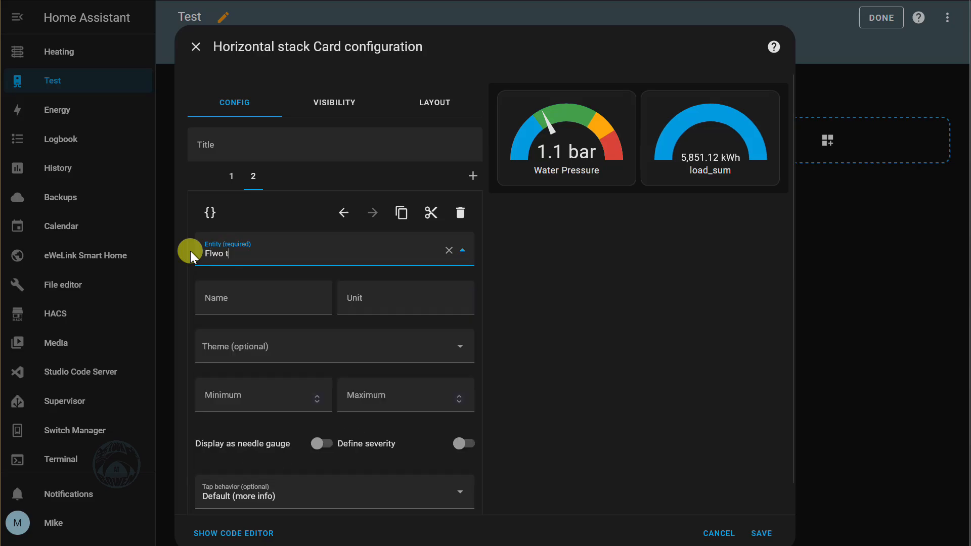
pyautogui.press('BackSpace')
pyautogui.write('ow')
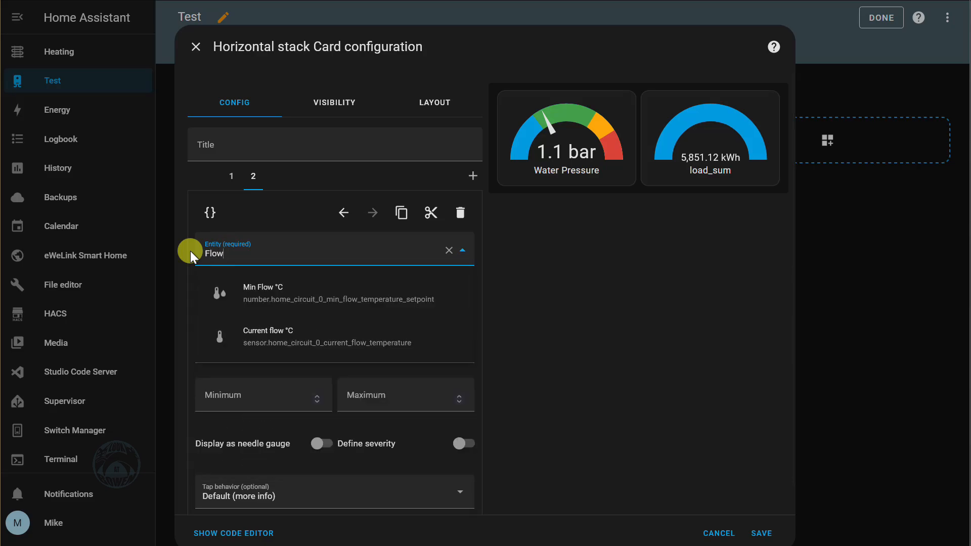
pyautogui.click(288, 331)
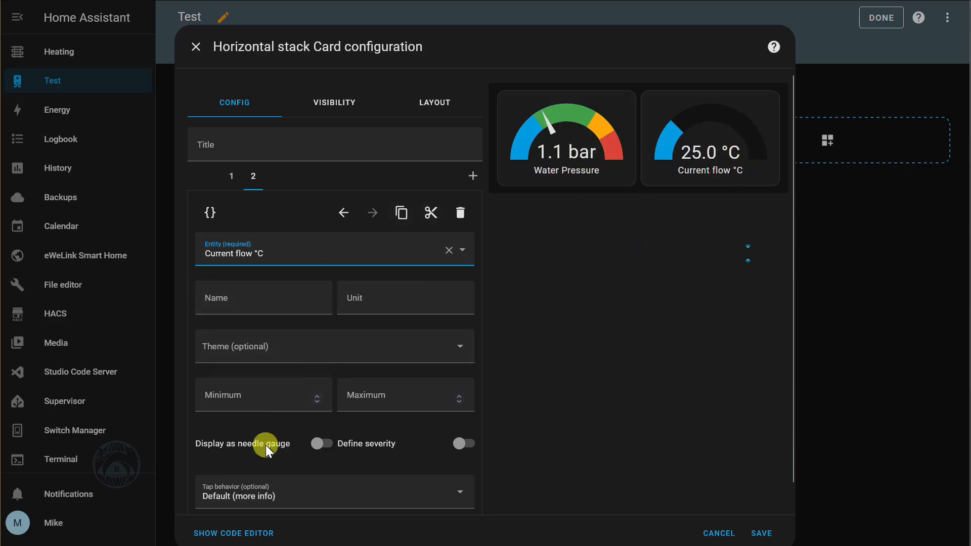
# Step: Set the Current flow gauge's minimum to 15 and maximum to 70
pyautogui.scroll(-1, 267, 440)
pyautogui.click(247, 371)
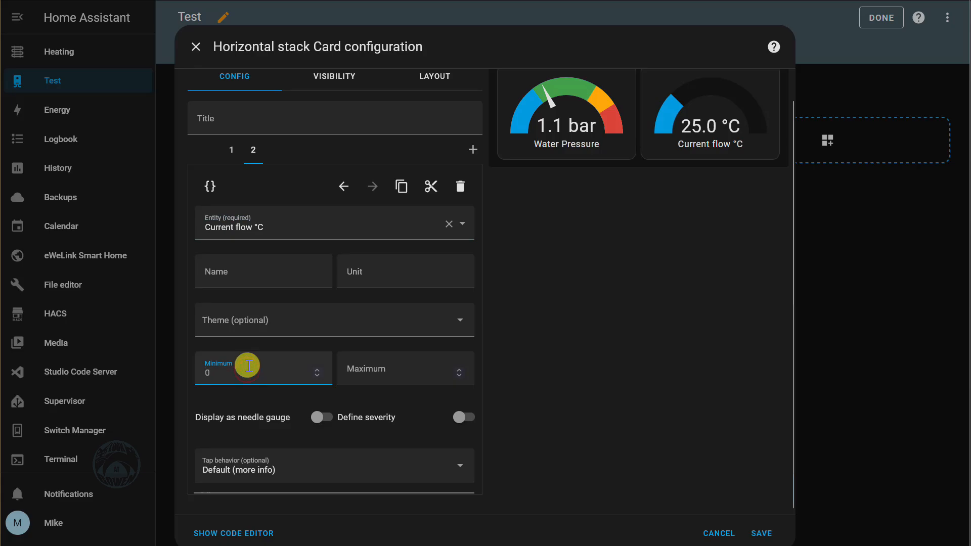
pyautogui.write('15')
pyautogui.press('Tab')
pyautogui.write('100')
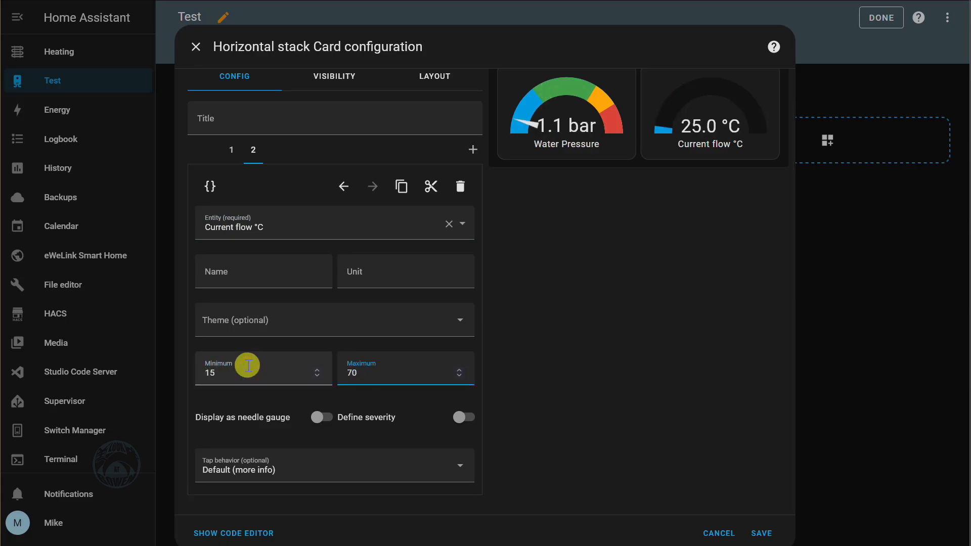
pyautogui.press('Tab')
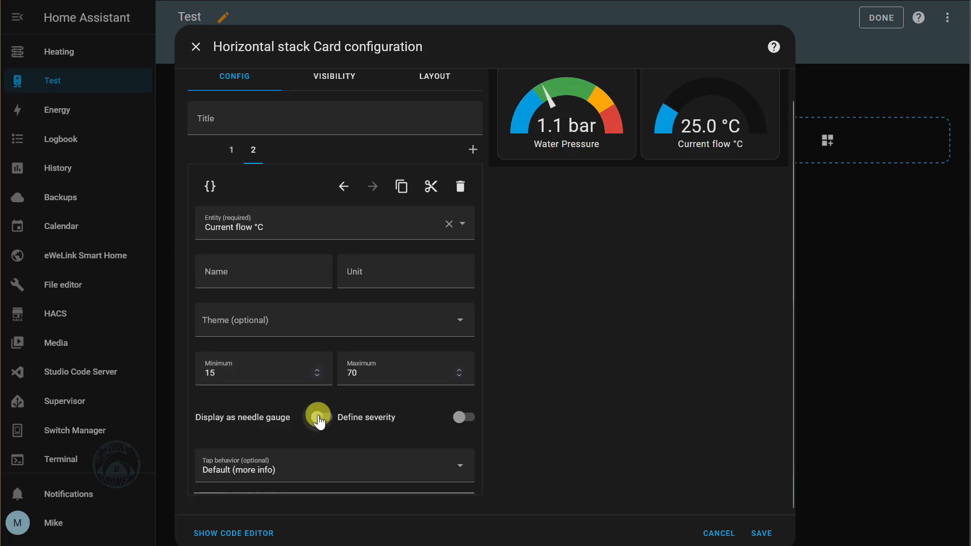
# Step: Display the Current flow gauge with a needle, define severity as green 20, yellow 45 and red 60, and save the horizontal stack
pyautogui.click(318, 416)
pyautogui.click(460, 417)
pyautogui.doubleClick(226, 476)
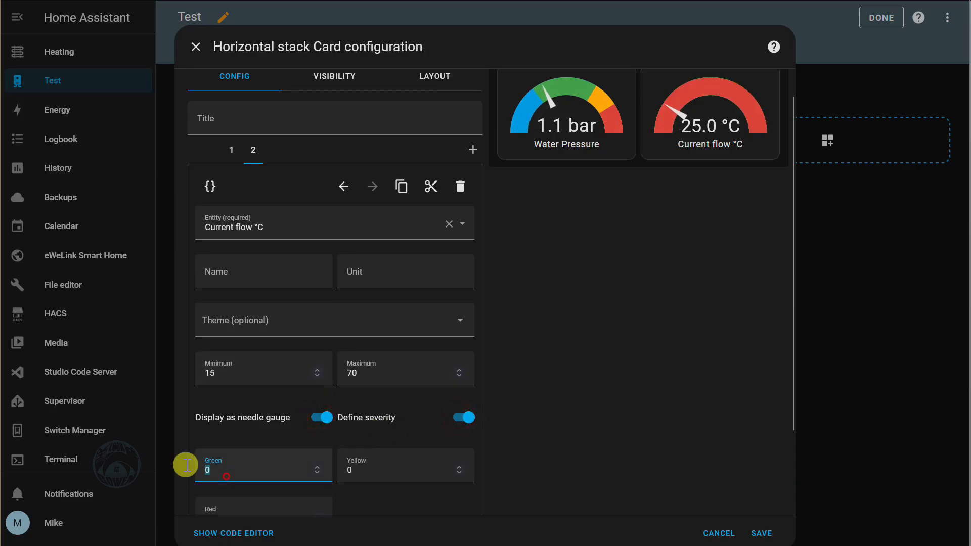
pyautogui.write('20')
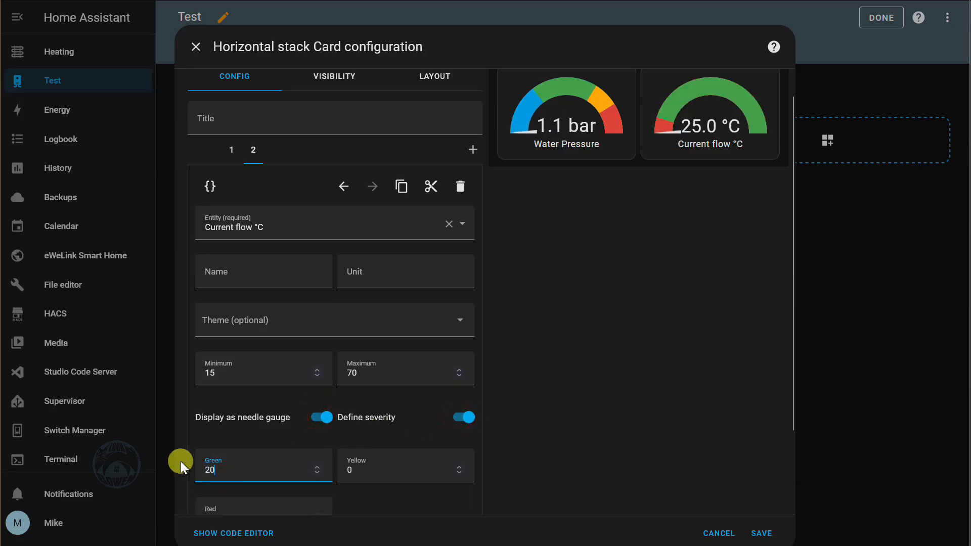
pyautogui.press('Tab')
pyautogui.write('45')
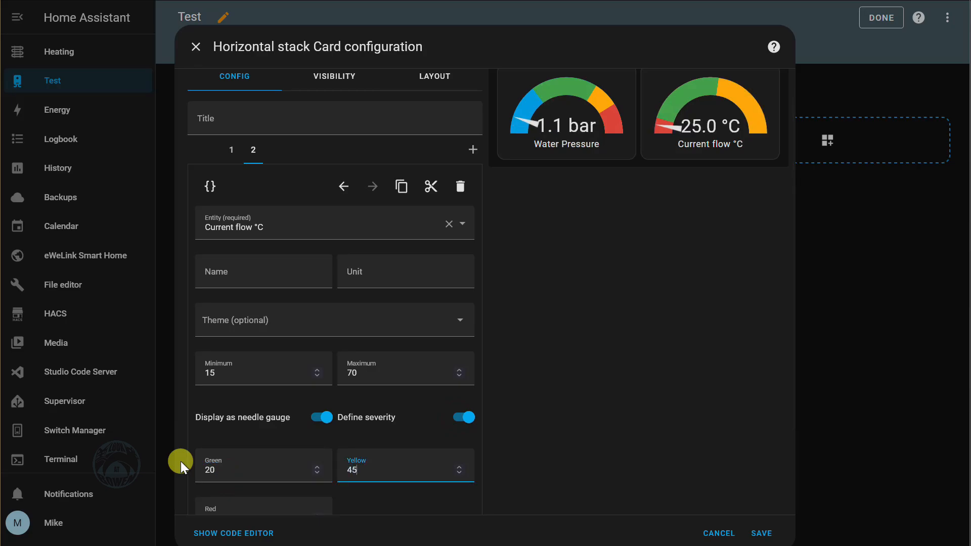
pyautogui.press('Tab')
pyautogui.write('60')
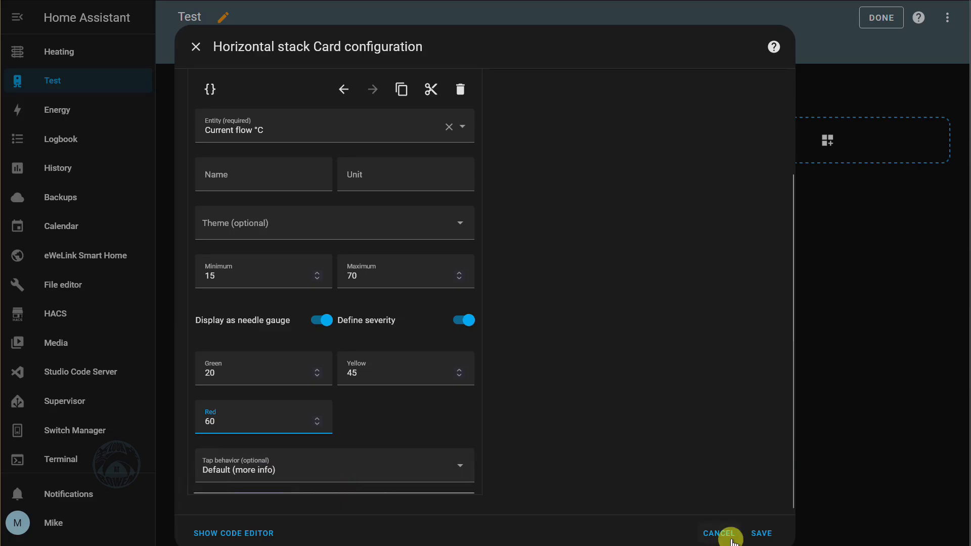
pyautogui.click(762, 538)
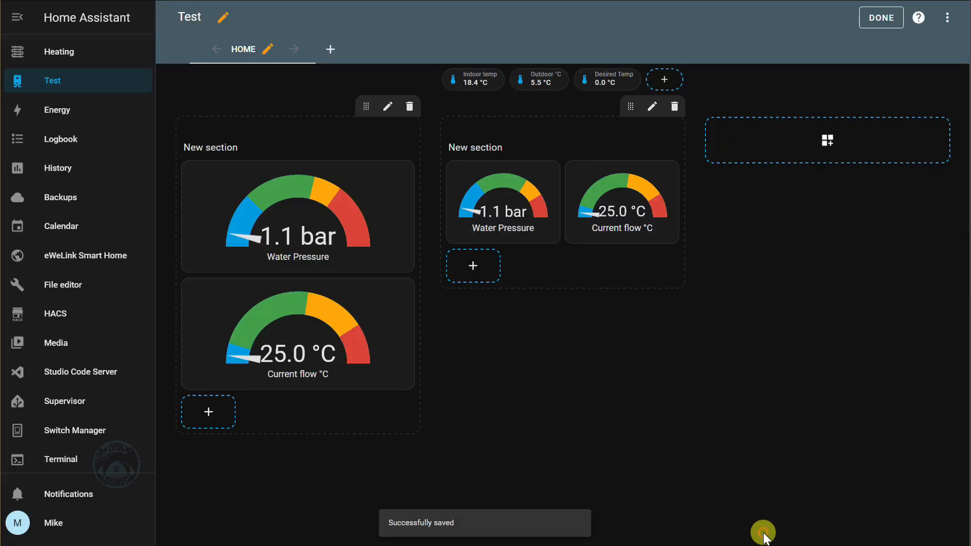
# Step: Open the Test dashboard in the Home Assistant phone app to check how the gauges are laid out
pyautogui.moveTo(536, 214)
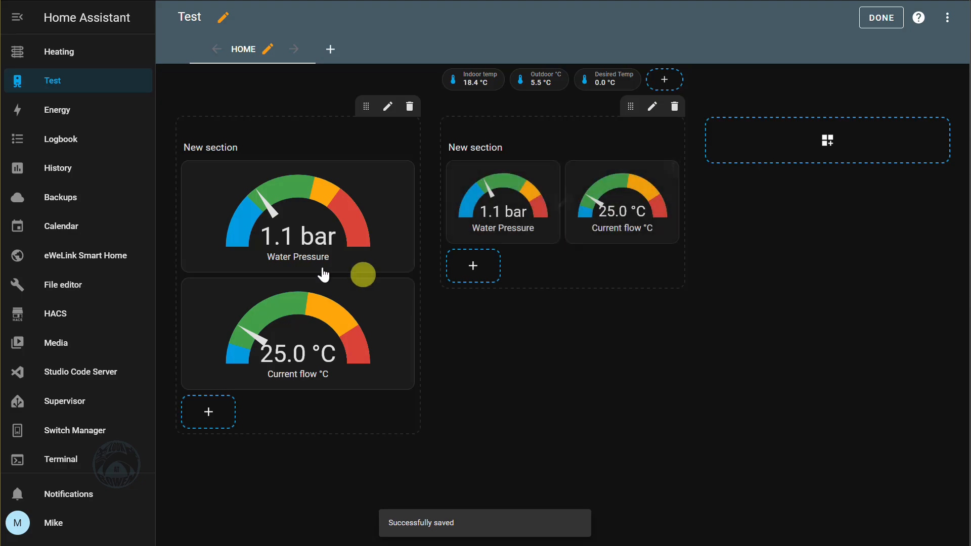
pyautogui.moveTo(244, 332)
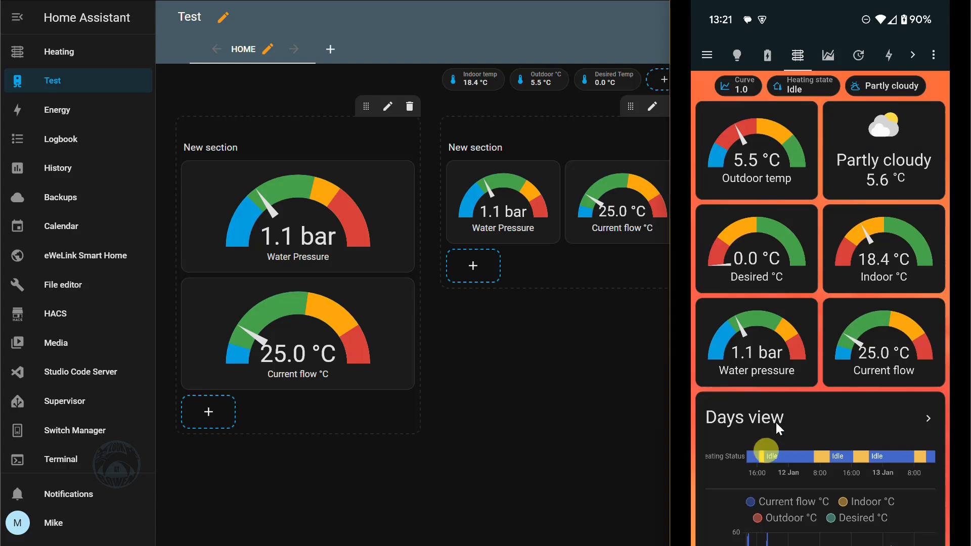
pyautogui.click(710, 54)
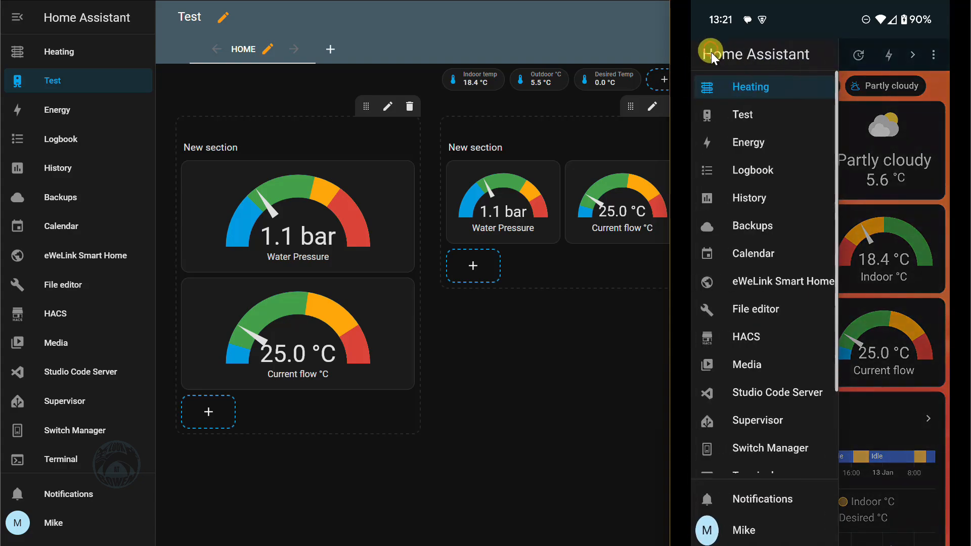
pyautogui.click(738, 117)
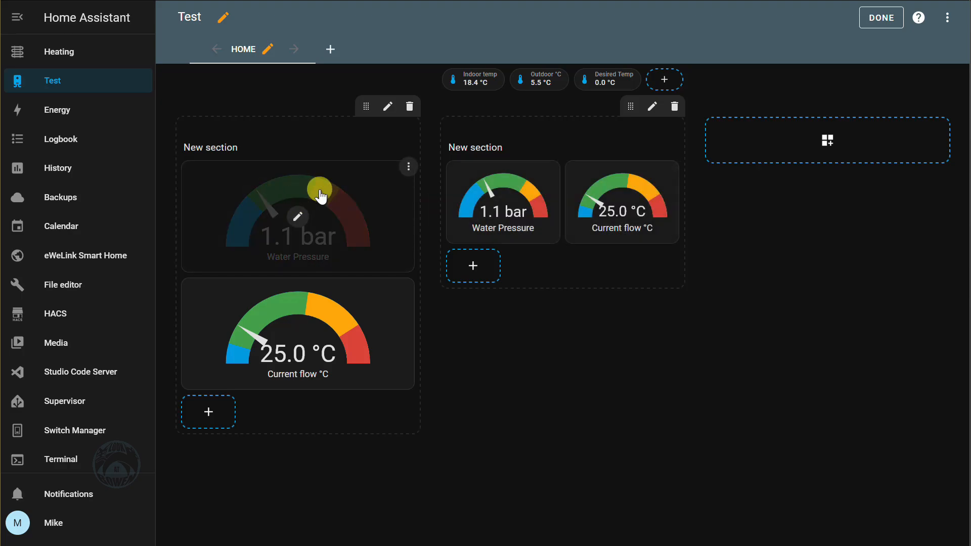
# Step: Delete the first section, which holds the two gauges stacked vertically, from the Test dashboard
pyautogui.click(409, 106)
pyautogui.click(545, 302)
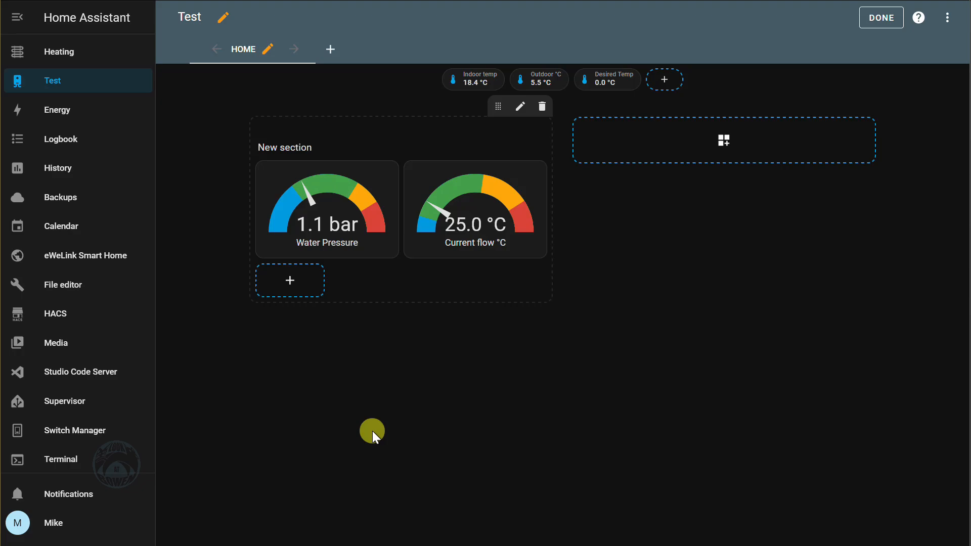
# Step: Search the card types for "horiz" and add another Horizontal stack card to the remaining section
pyautogui.click(286, 279)
pyautogui.click(257, 98)
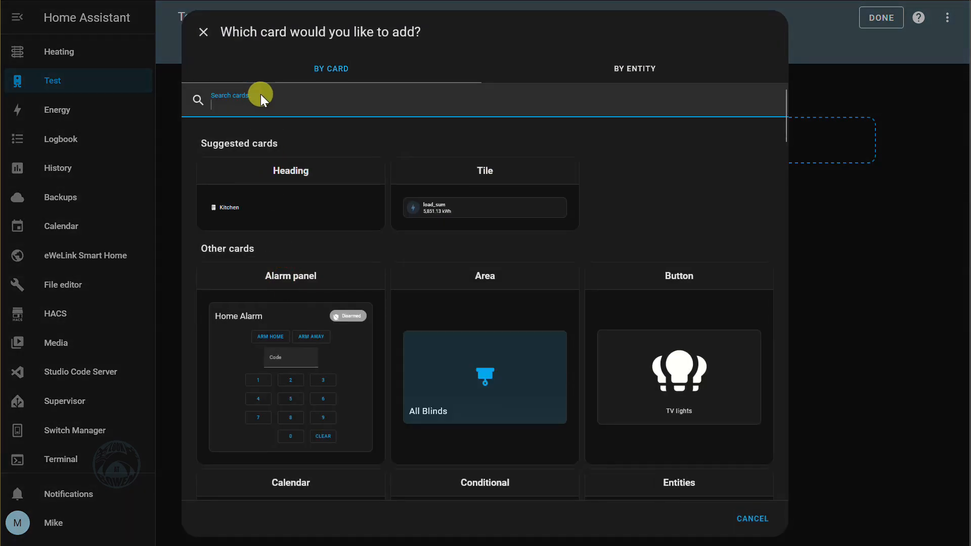
pyautogui.write('horiz')
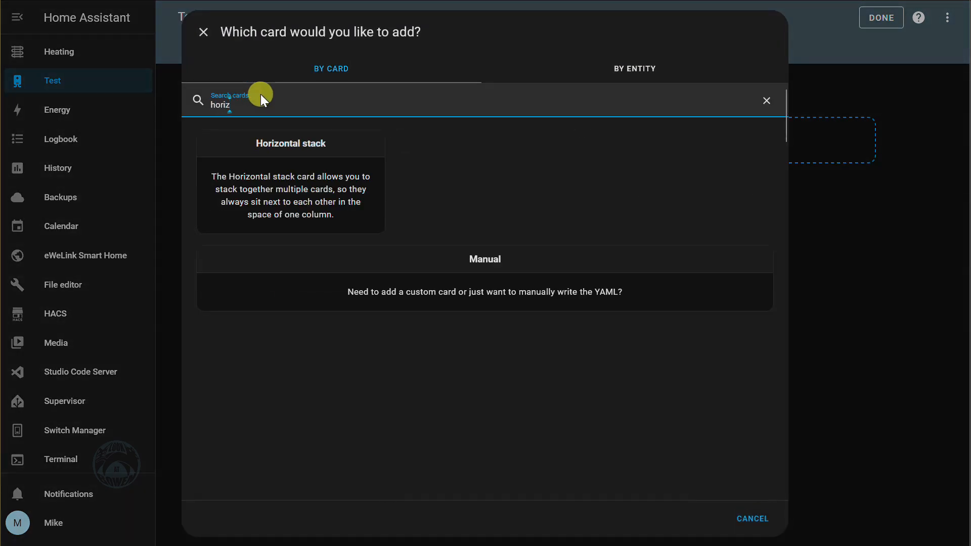
pyautogui.click(231, 186)
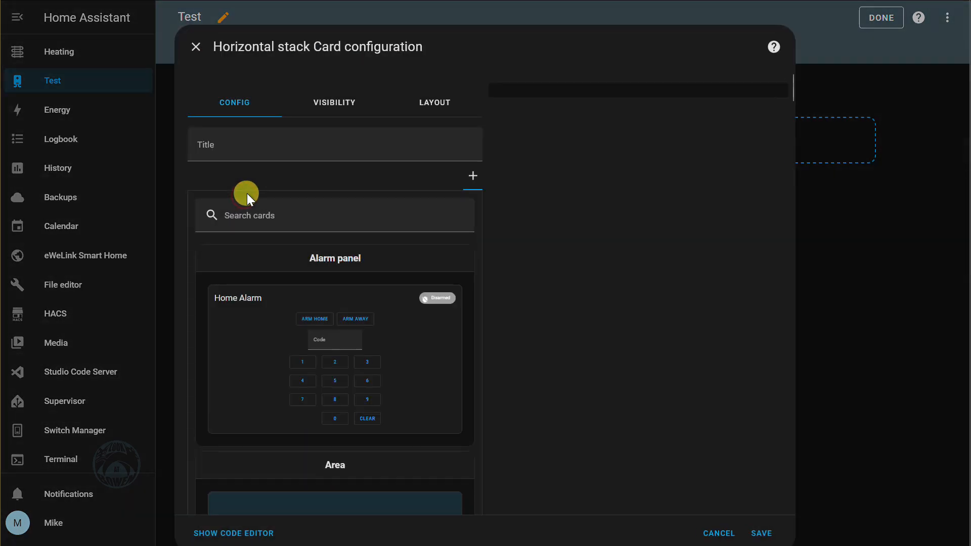
# Step: Add a Button card to the horizontal stack and set its entity to the Office light (light.office)
pyautogui.scroll(-10, 377, 369)
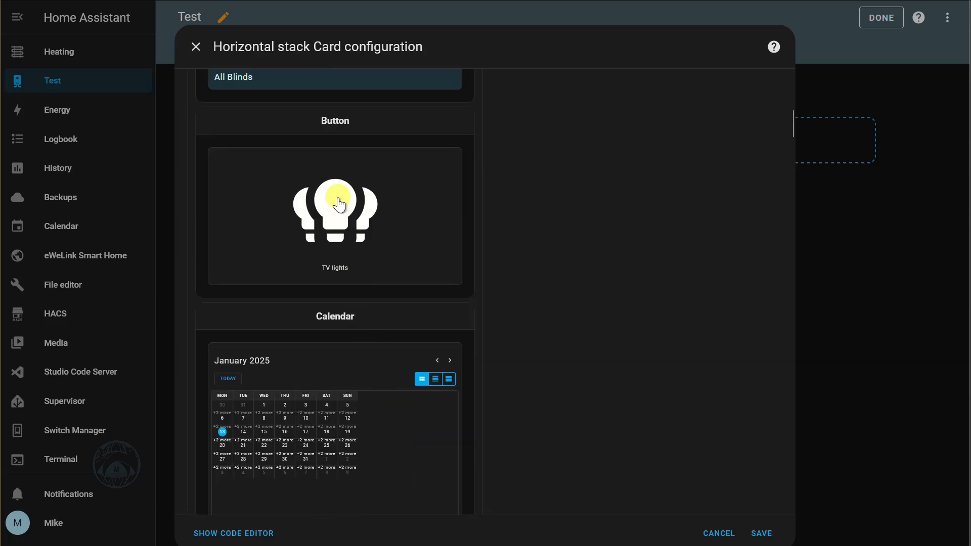
pyautogui.click(339, 204)
pyautogui.moveTo(252, 253); pyautogui.dragTo(178, 252)
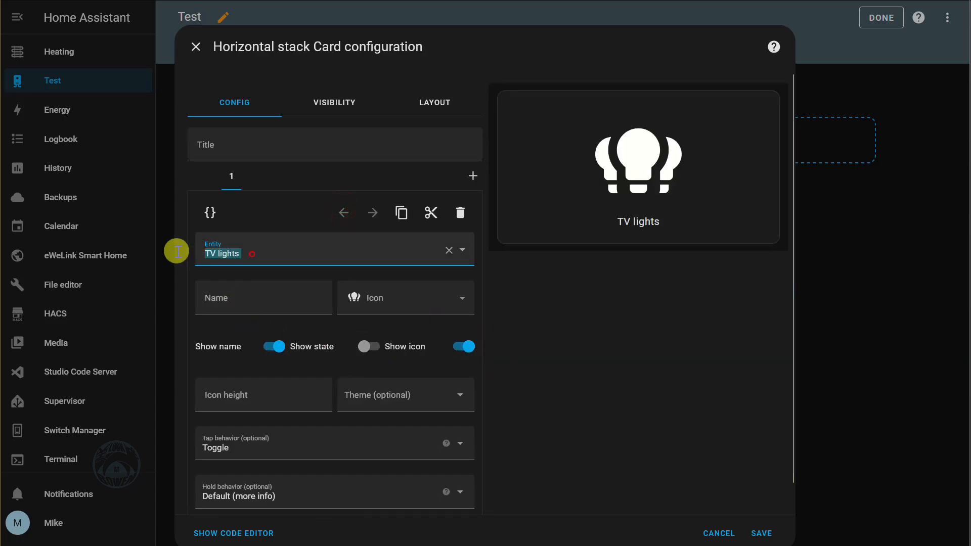
pyautogui.write('office')
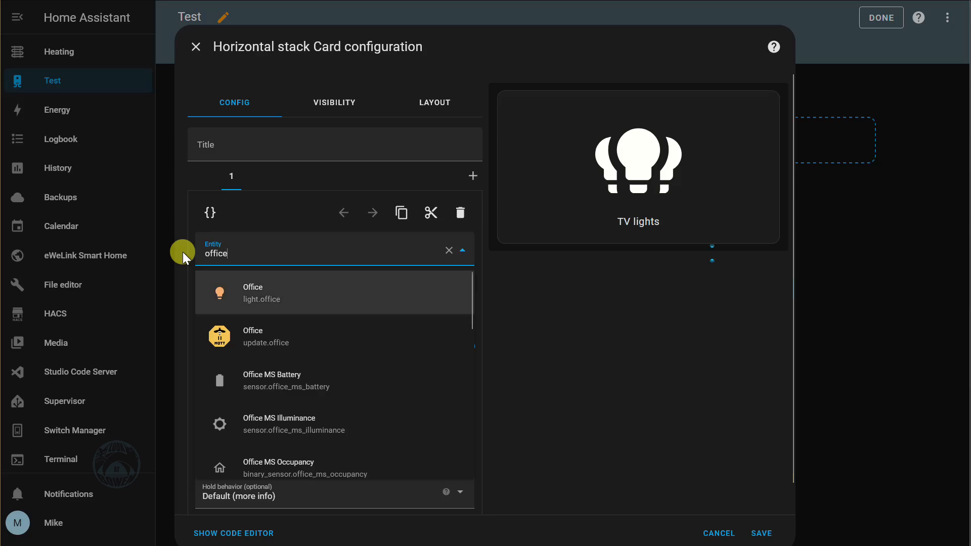
pyautogui.click(266, 296)
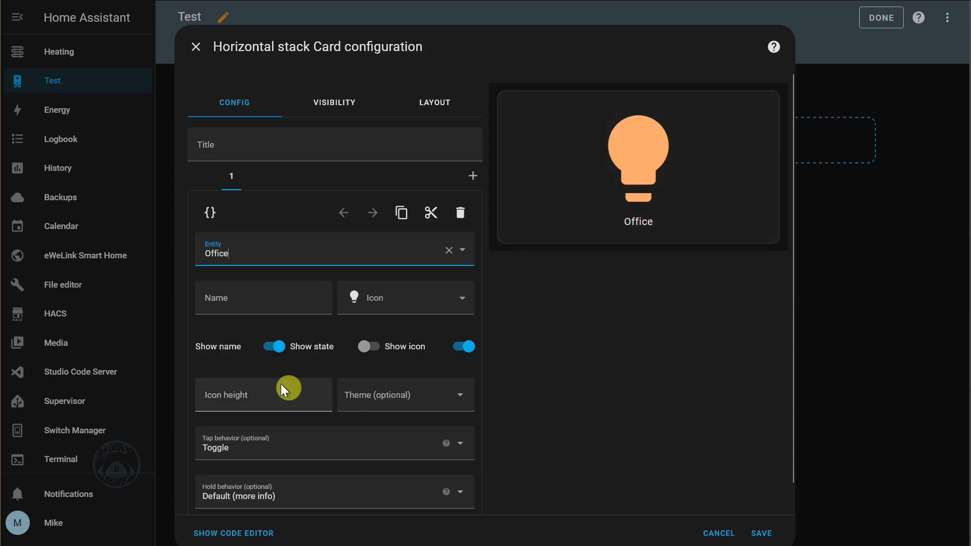
# Step: Name the first button "Office Light" and set its hold behavior to Nothing
pyautogui.click(212, 307)
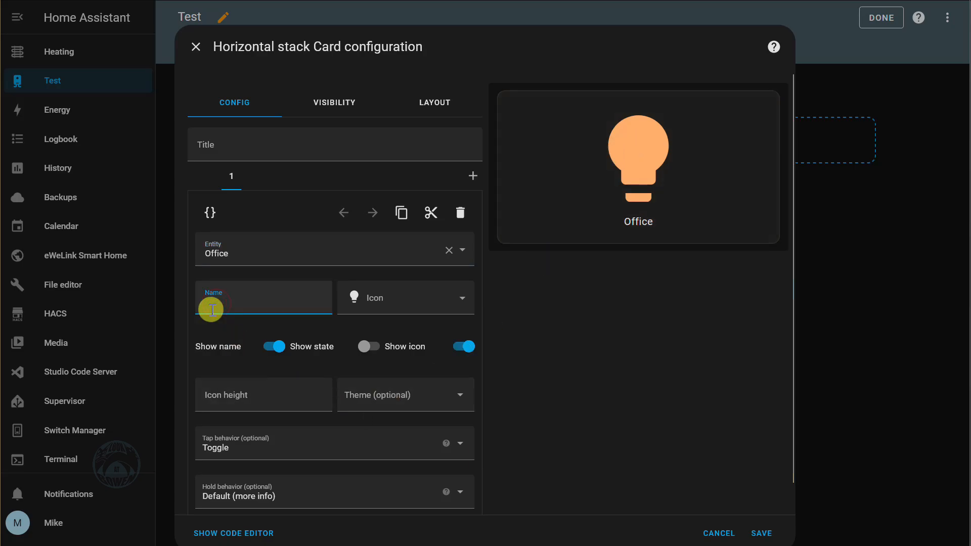
pyautogui.write('Office Light')
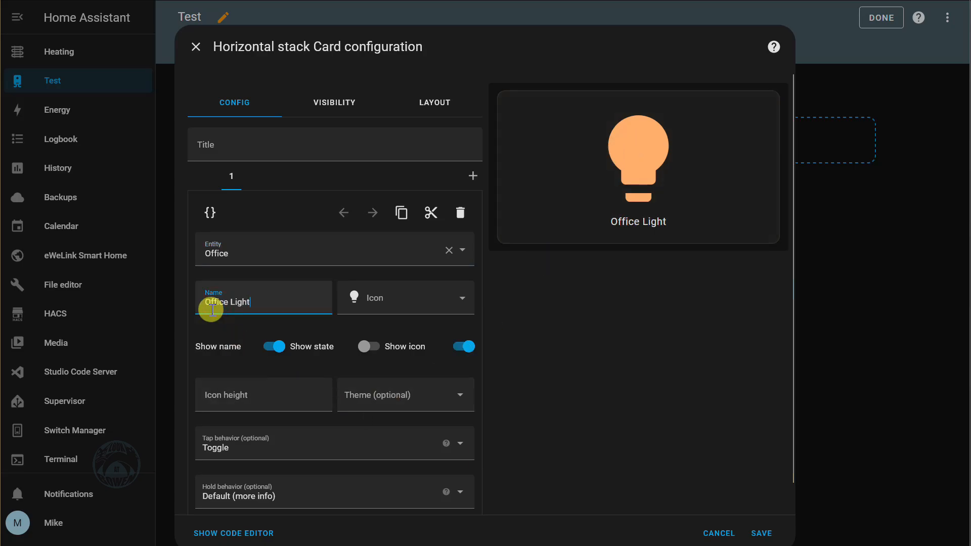
pyautogui.scroll(-1, 240, 399)
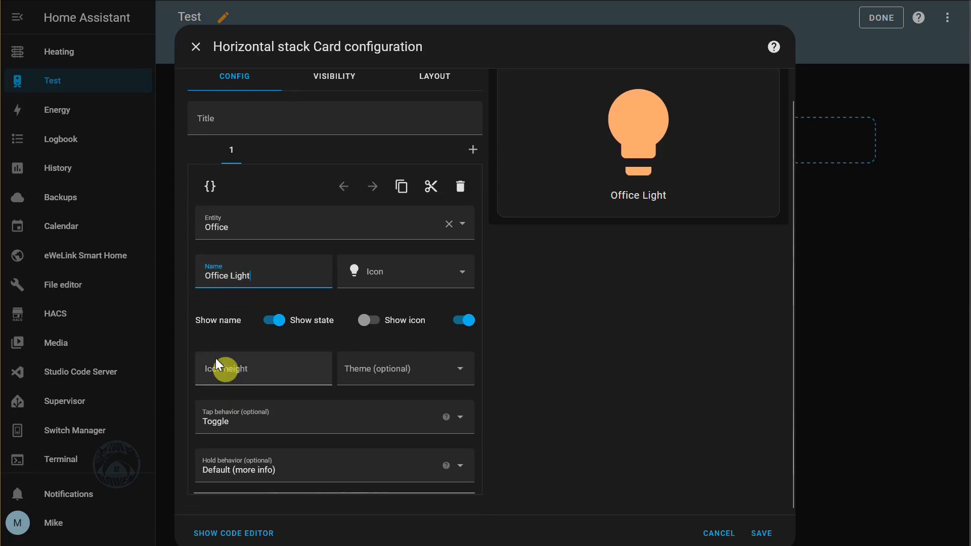
pyautogui.click(217, 373)
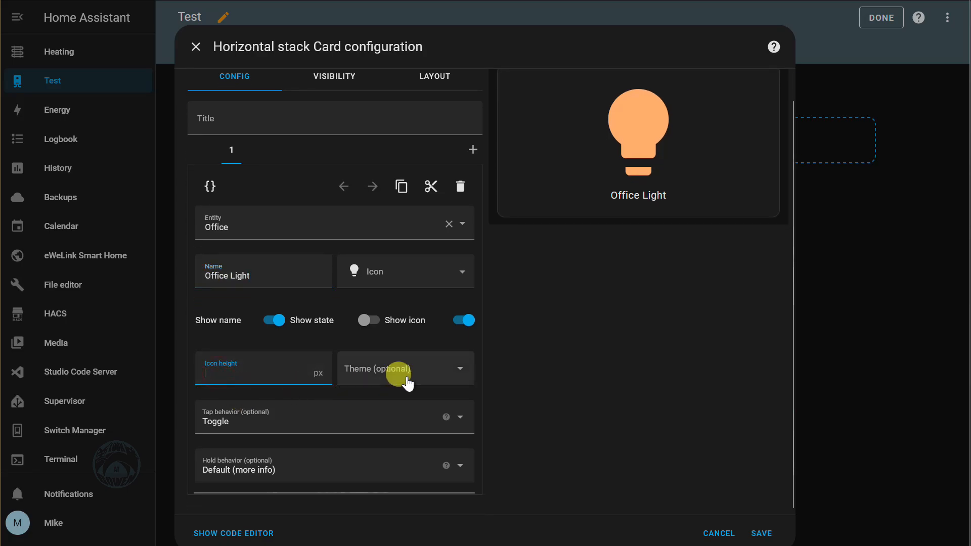
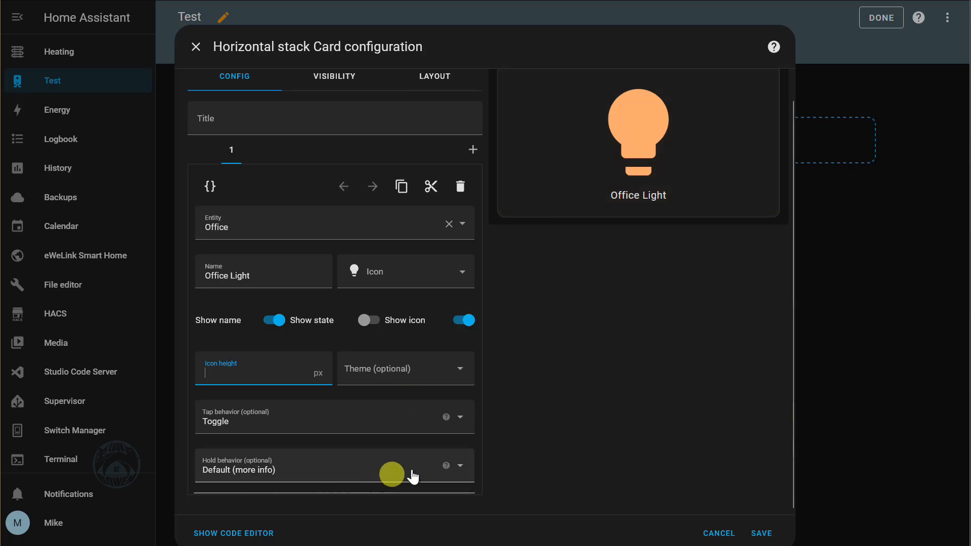
pyautogui.click(460, 468)
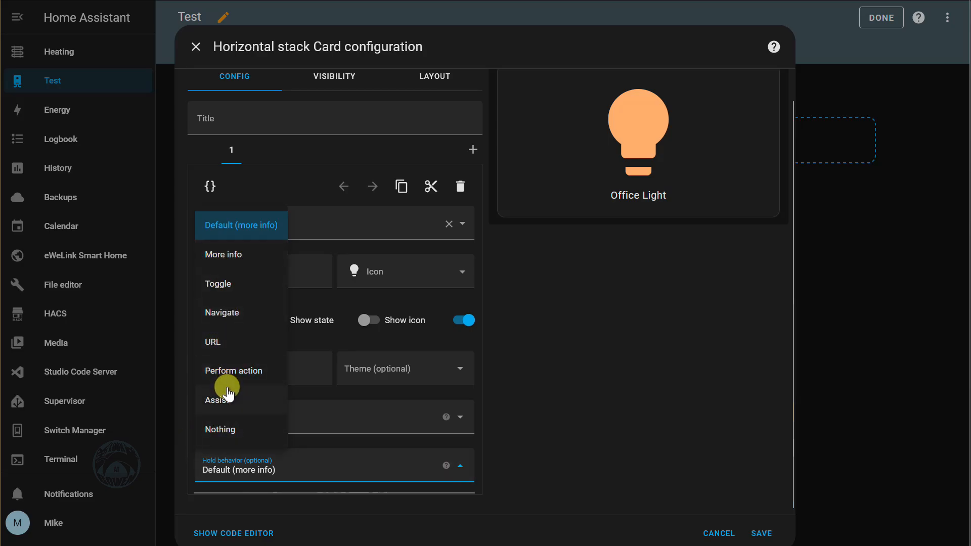
pyautogui.click(211, 431)
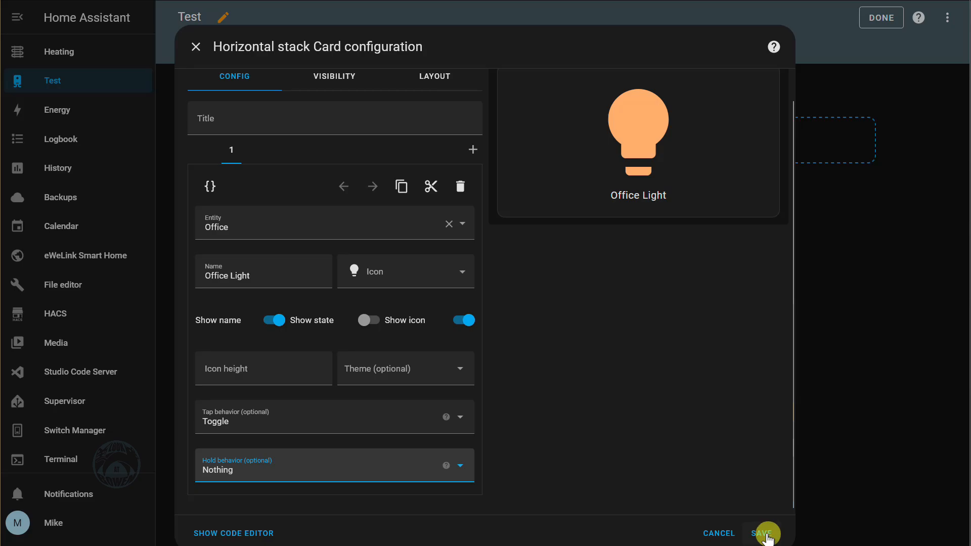
# Step: Add a second Button card to the stack and set its entity to the Master light (light.master)
pyautogui.scroll(1, 626, 447)
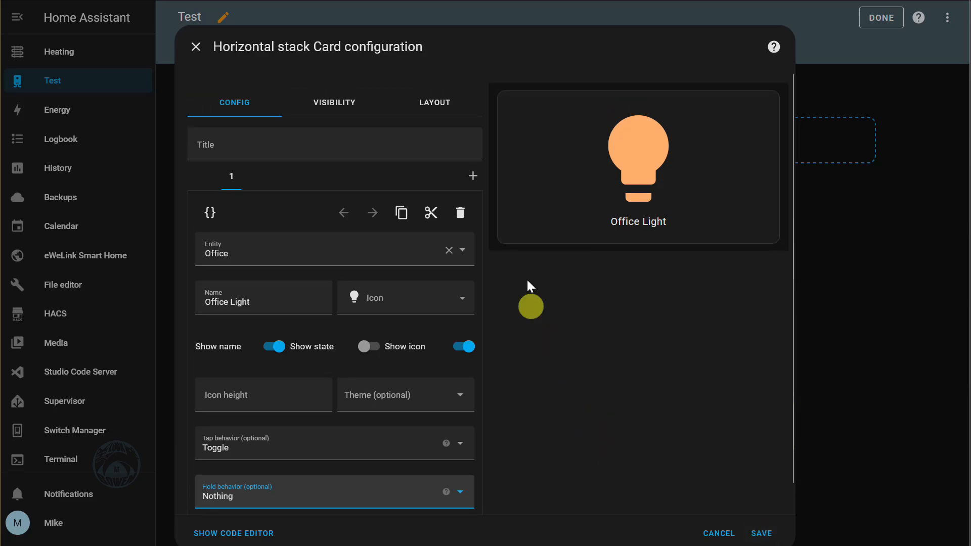
pyautogui.click(472, 175)
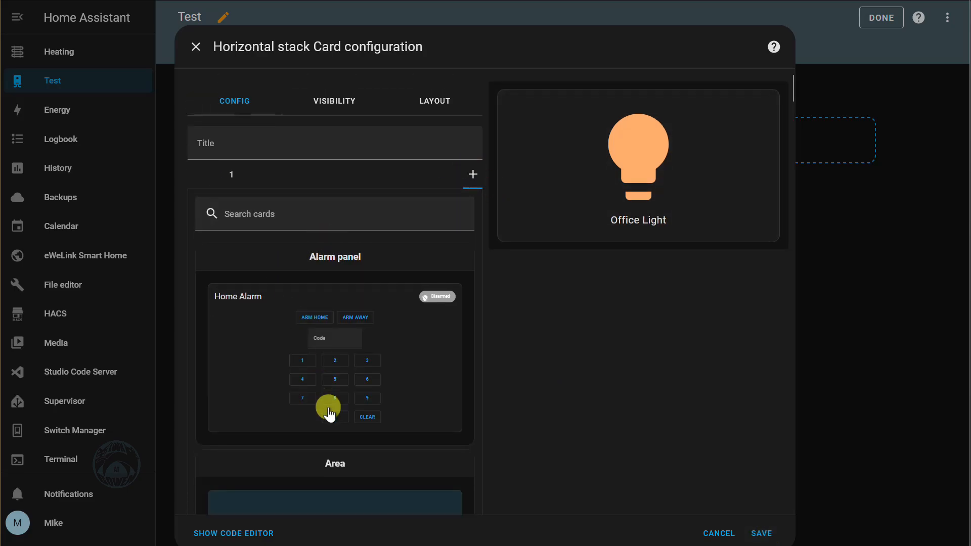
pyautogui.scroll(-10, 327, 404)
pyautogui.click(318, 210)
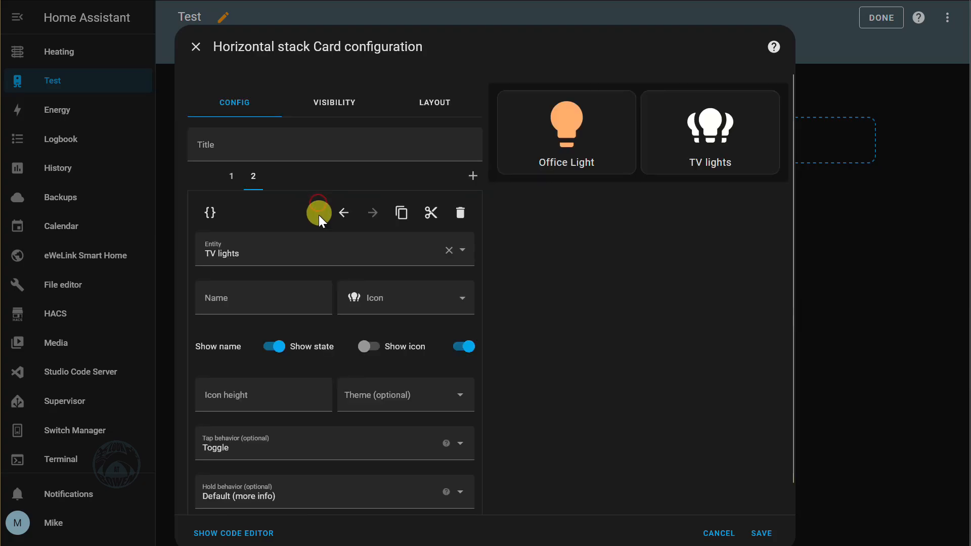
pyautogui.moveTo(238, 253); pyautogui.dragTo(183, 252)
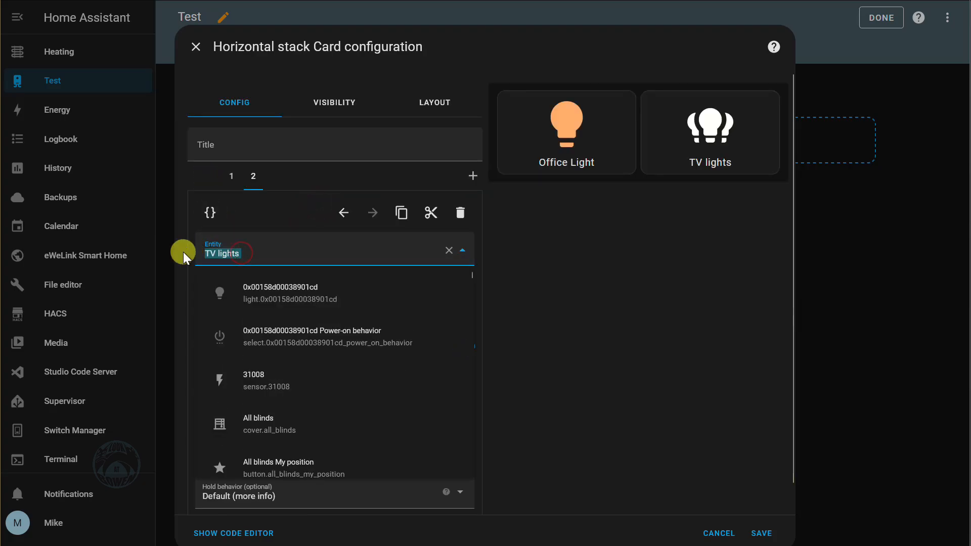
pyautogui.write('Master')
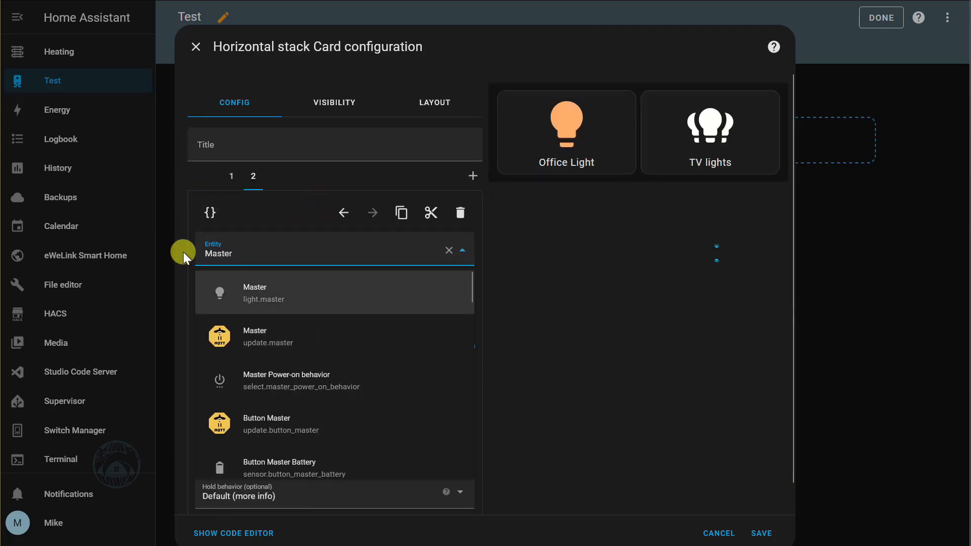
pyautogui.click(238, 287)
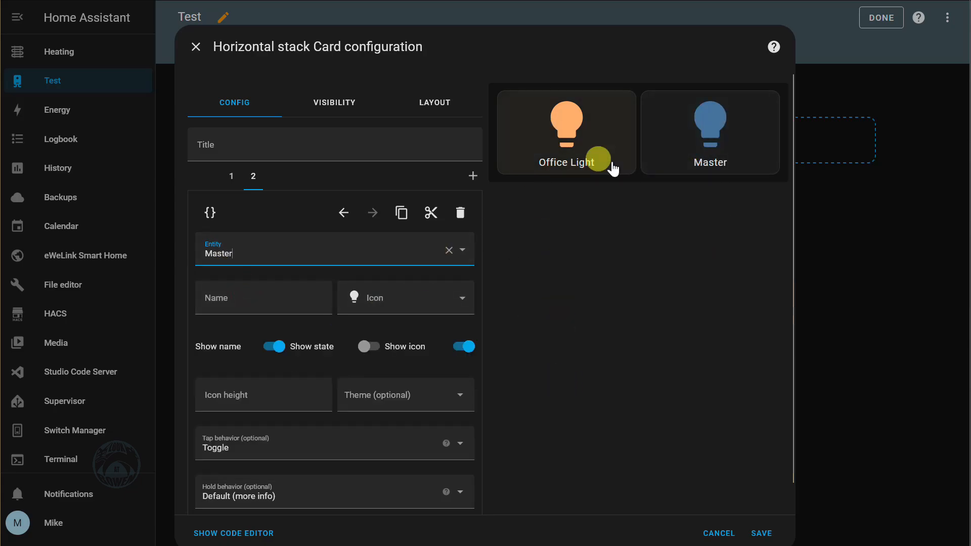
# Step: Set the Master button's hold behavior to Nothing and save the horizontal stack
pyautogui.scroll(-1, 531, 366)
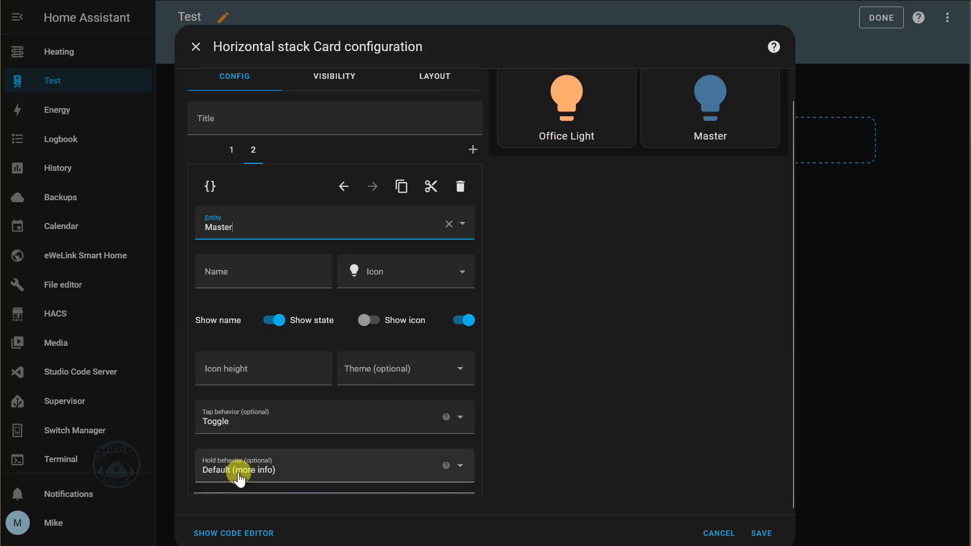
pyautogui.click(240, 478)
pyautogui.click(230, 433)
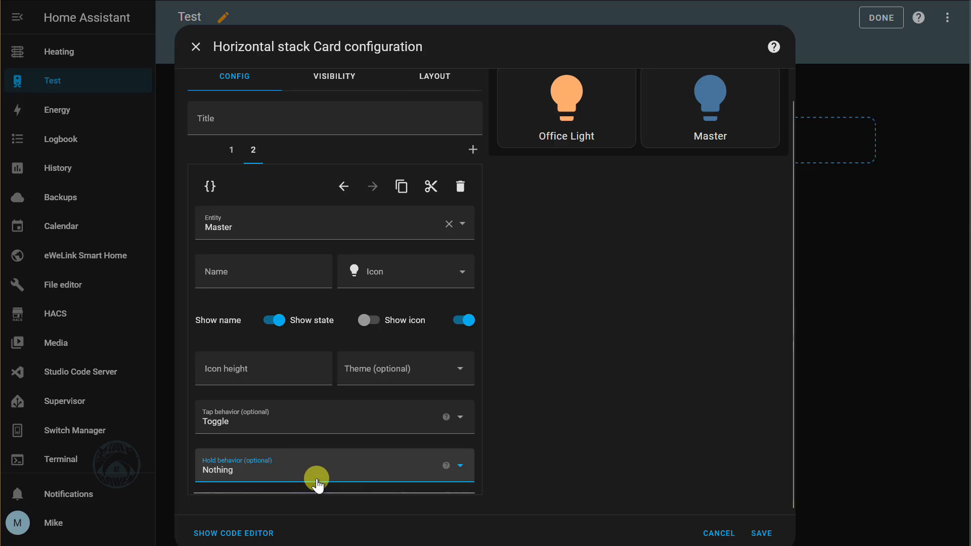
pyautogui.click(765, 534)
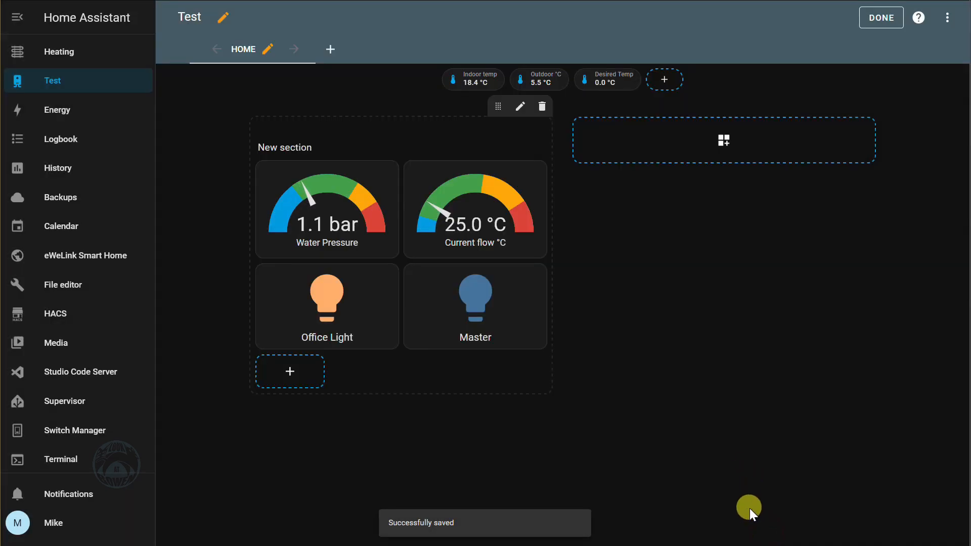
# Step: Finish editing the Test dashboard
pyautogui.moveTo(487, 325)
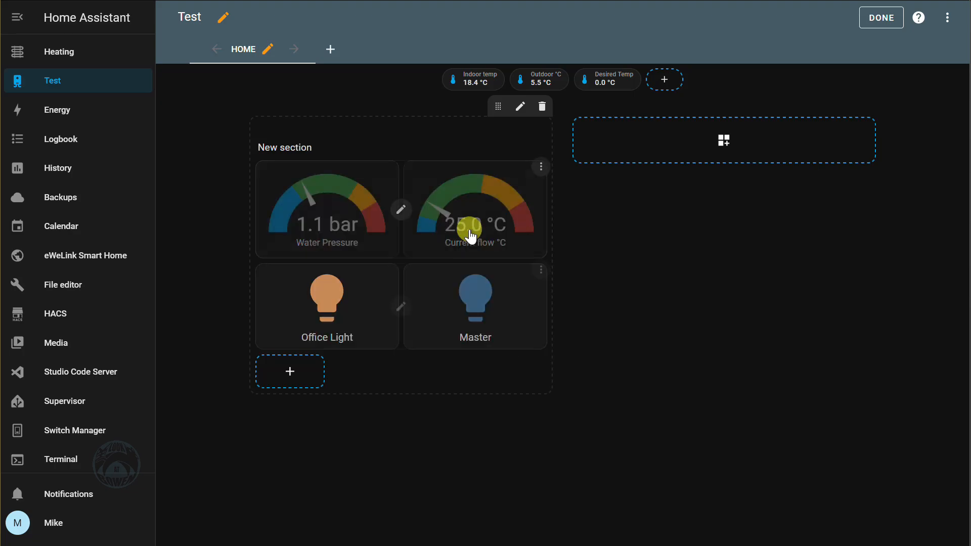
pyautogui.click(886, 66)
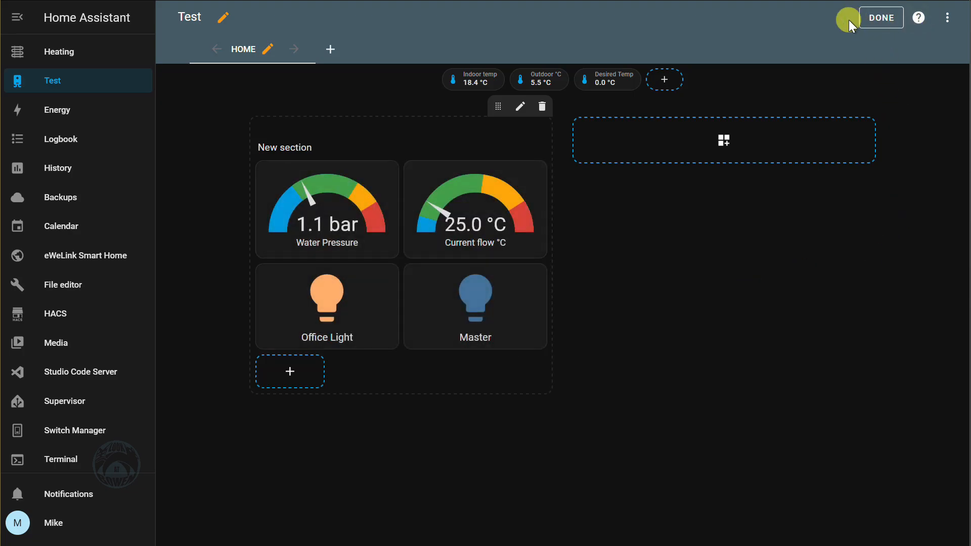
pyautogui.click(883, 20)
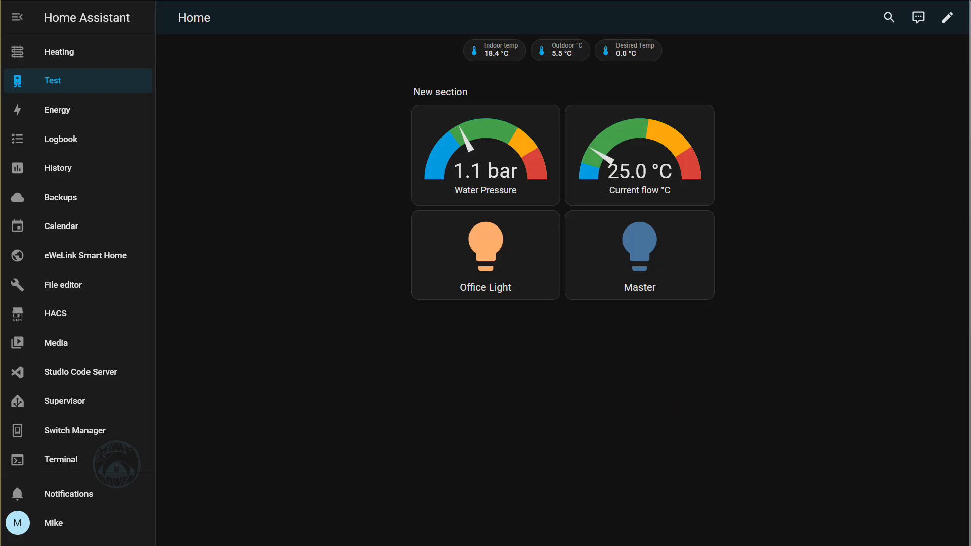
# Step: Refresh the Home Assistant phone app and open the Test dashboard there
pyautogui.click(918, 526)
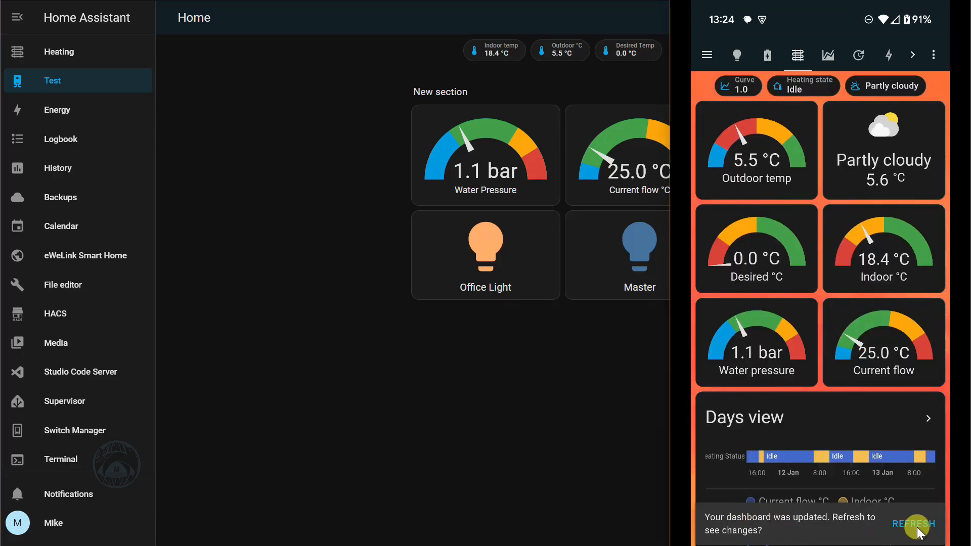
pyautogui.click(714, 124)
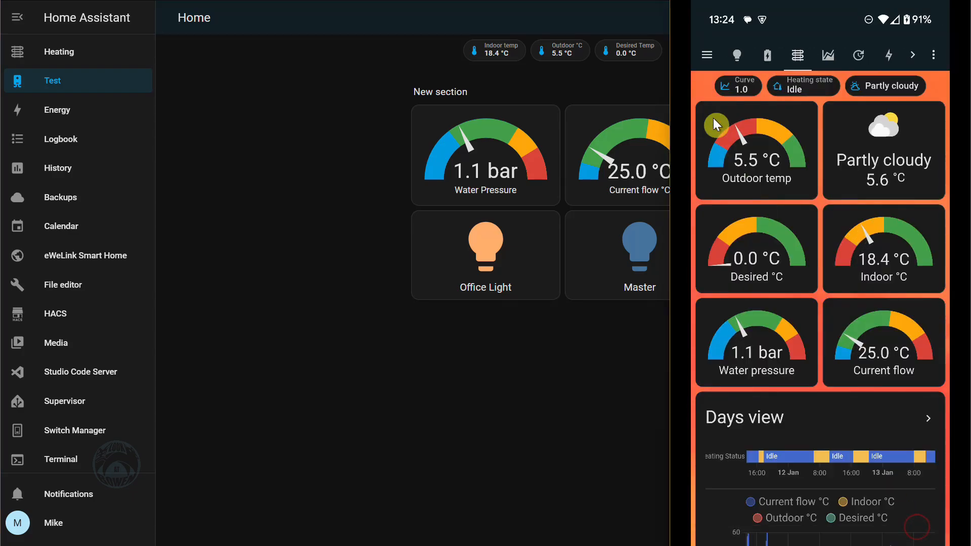
pyautogui.click(708, 53)
pyautogui.click(750, 122)
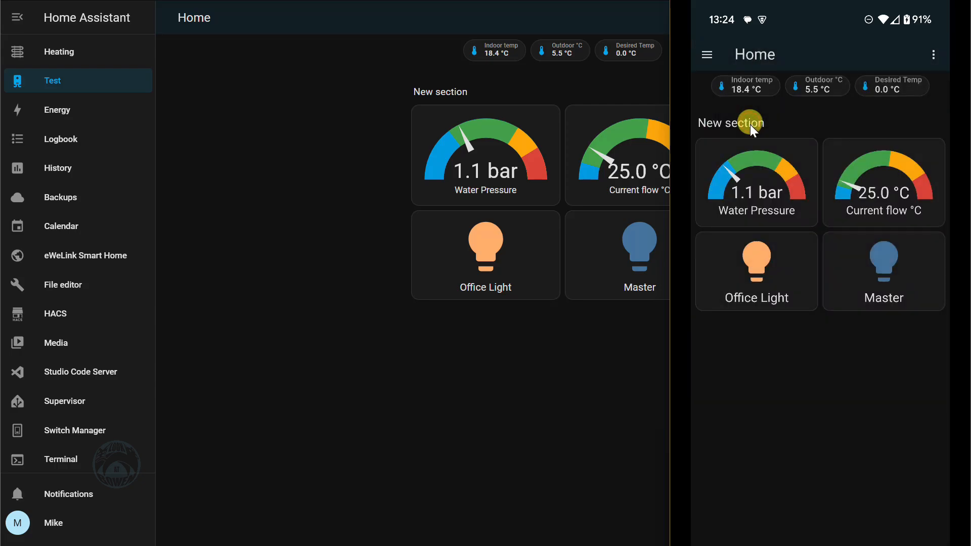
# Step: Test the Office Light button by toggling the light off and on from the phone app and the desktop dashboard
pyautogui.click(751, 254)
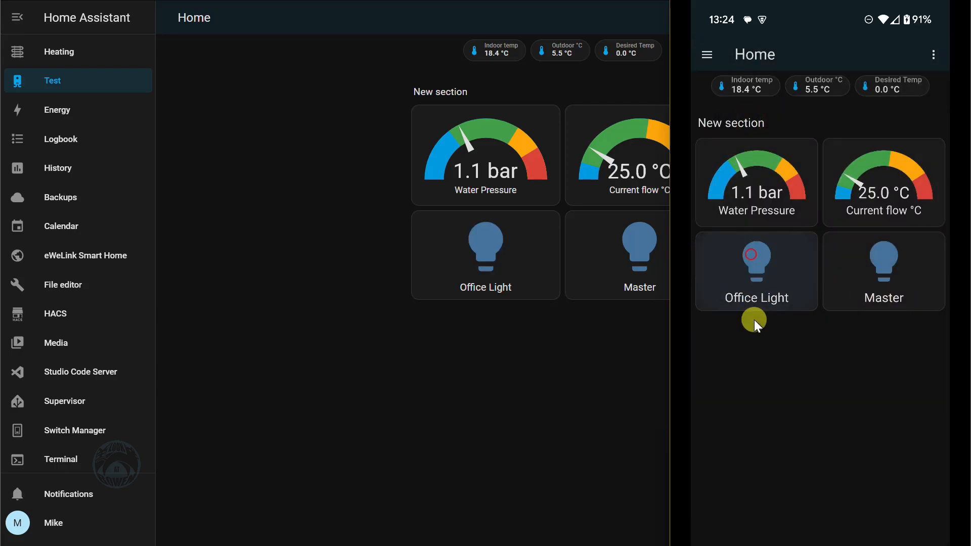
pyautogui.click(757, 271)
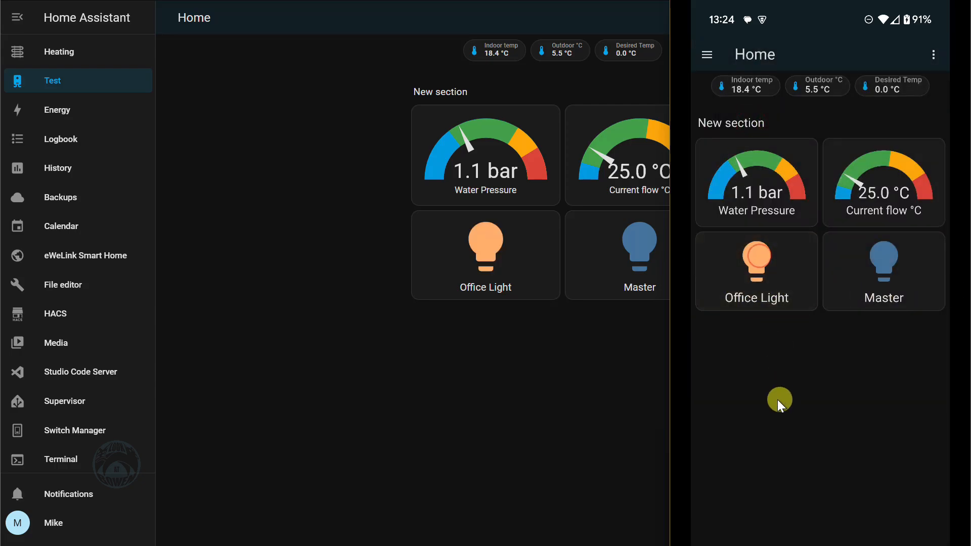
pyautogui.click(757, 269)
pyautogui.click(757, 265)
pyautogui.click(489, 259)
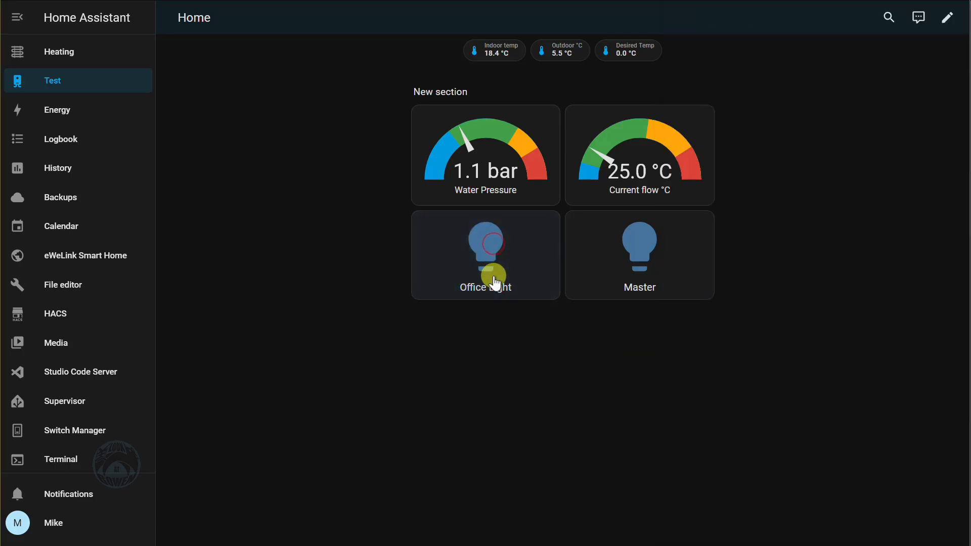
pyautogui.click(481, 238)
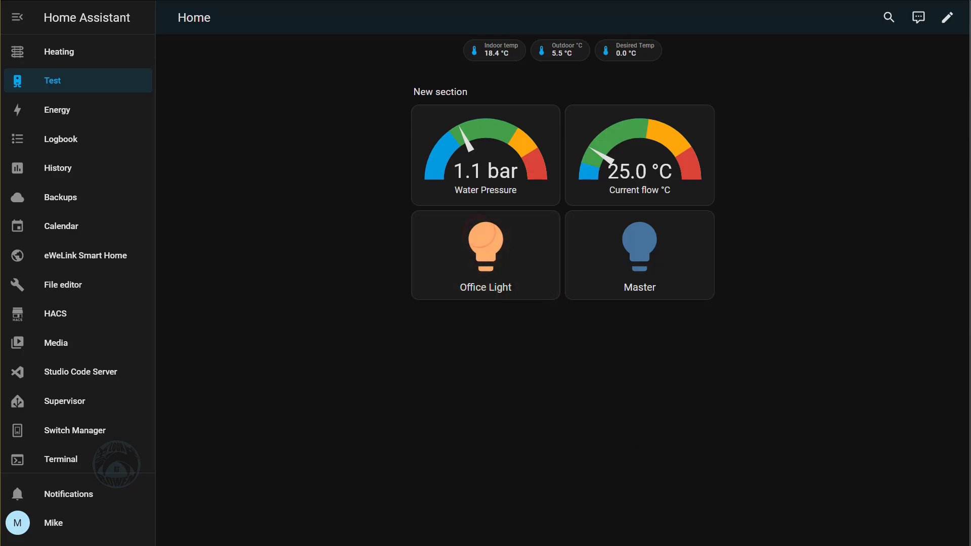
# Step: Return the phone app to its heating dashboard for a look, and switch back to the desktop Test dashboard
pyautogui.hotkey('alt', 'Tab')
pyautogui.rightClick(816, 309)
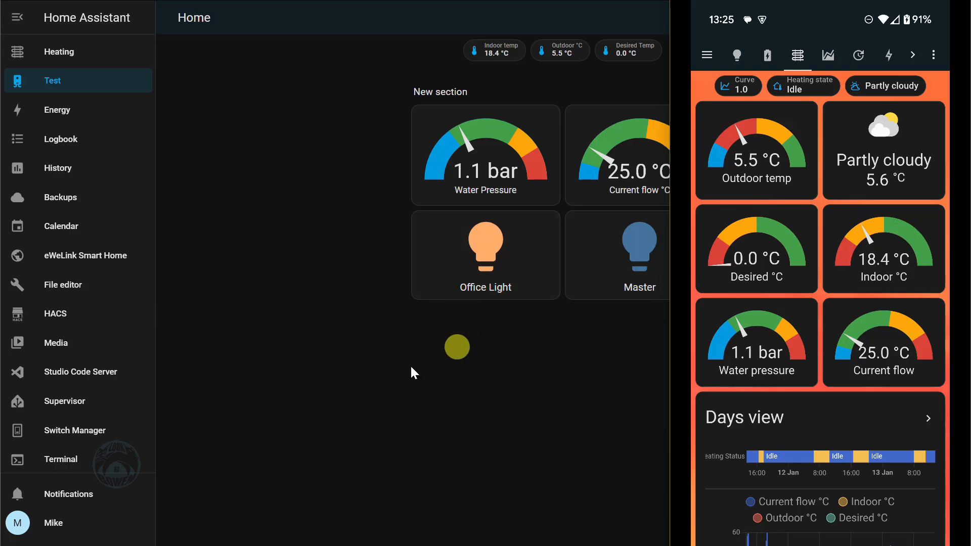
pyautogui.click(289, 240)
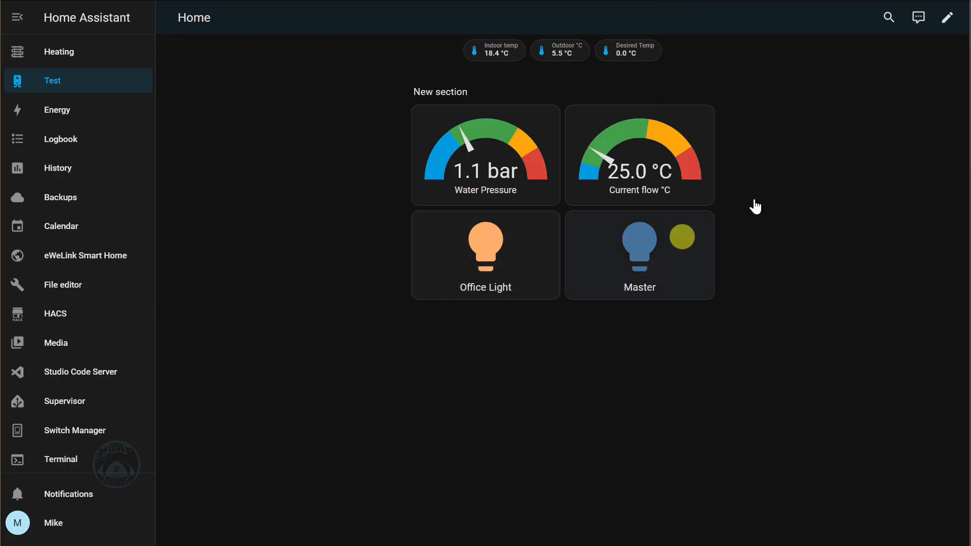
# Step: Start editing the Test dashboard and add a History graph card below the light buttons in the New section
pyautogui.click(946, 17)
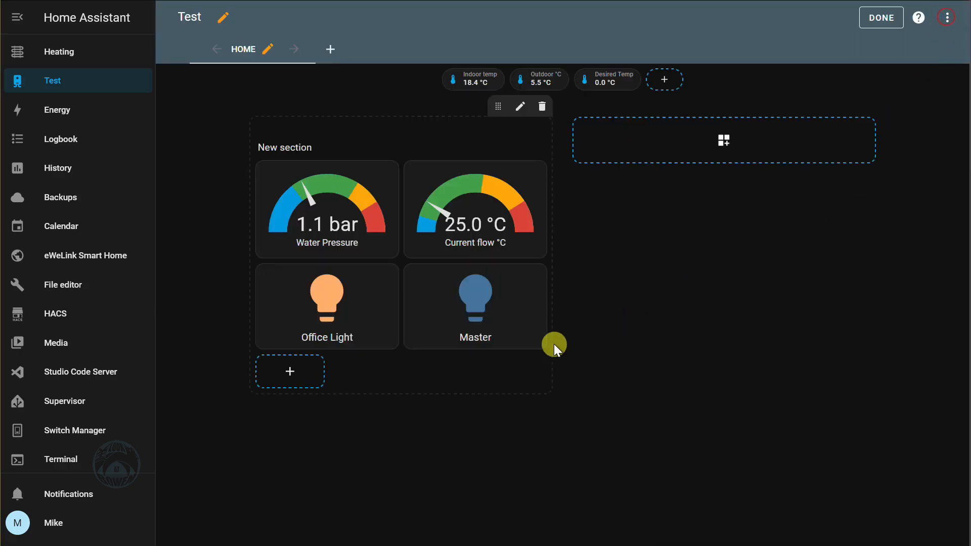
pyautogui.click(291, 376)
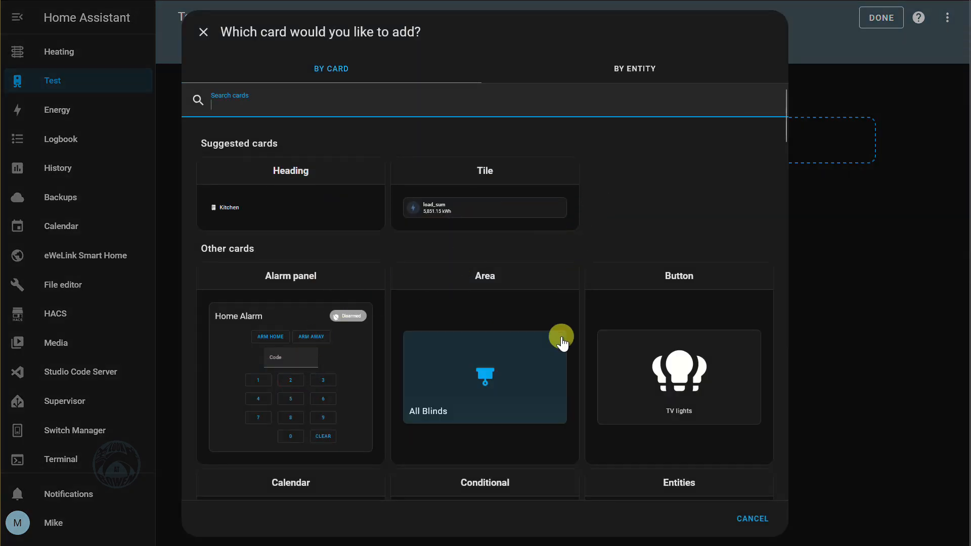
pyautogui.scroll(-6, 517, 361)
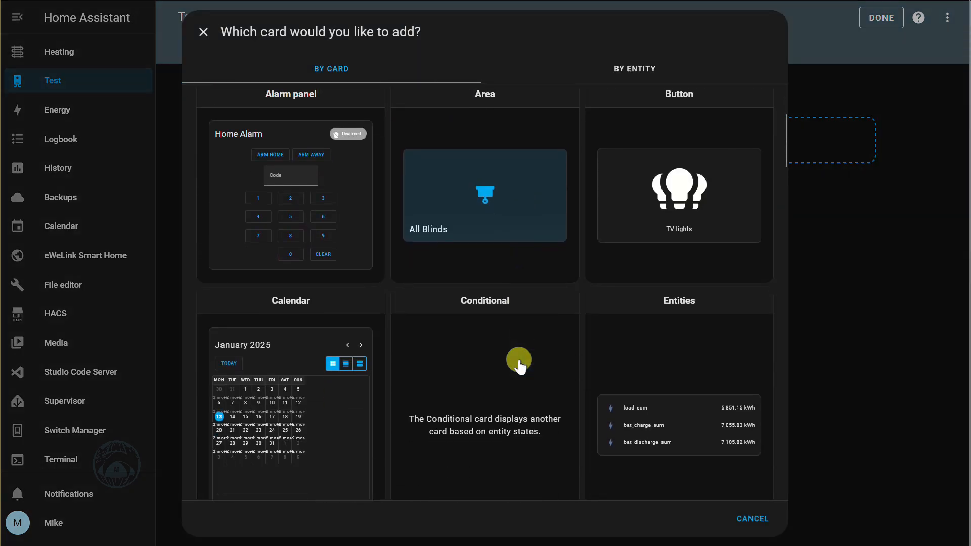
pyautogui.scroll(-10, 519, 363)
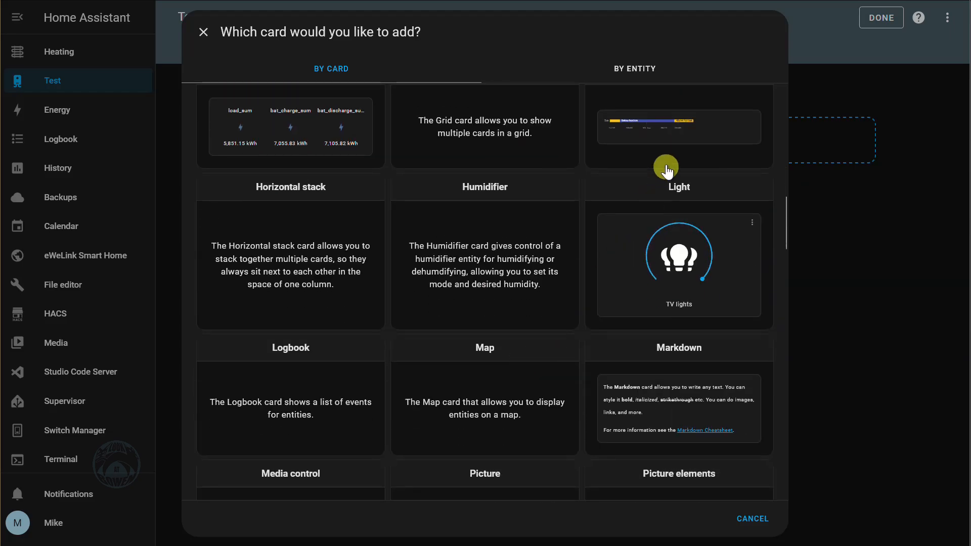
pyautogui.scroll(1, 670, 242)
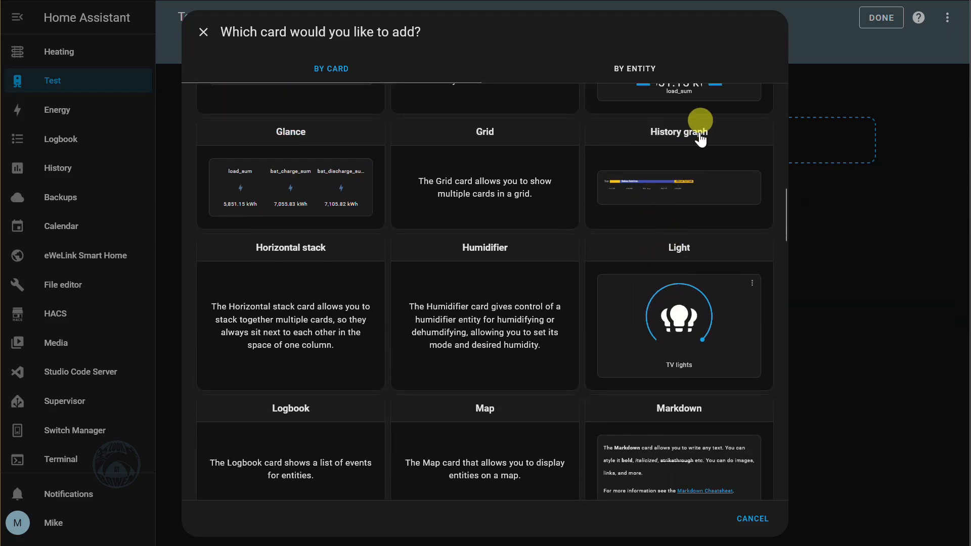
pyautogui.click(662, 180)
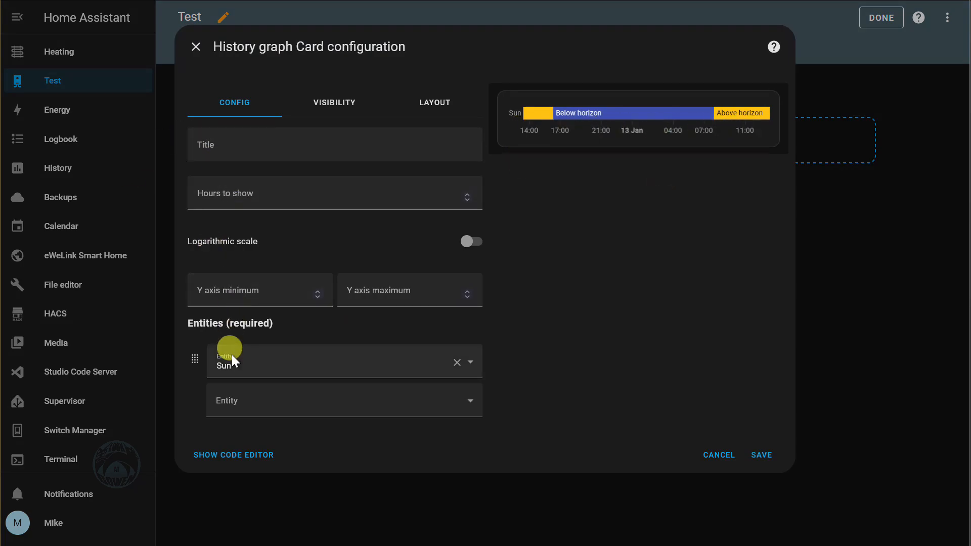
# Step: Set the history graph's entity to Heating Status and save the card
pyautogui.click(236, 368)
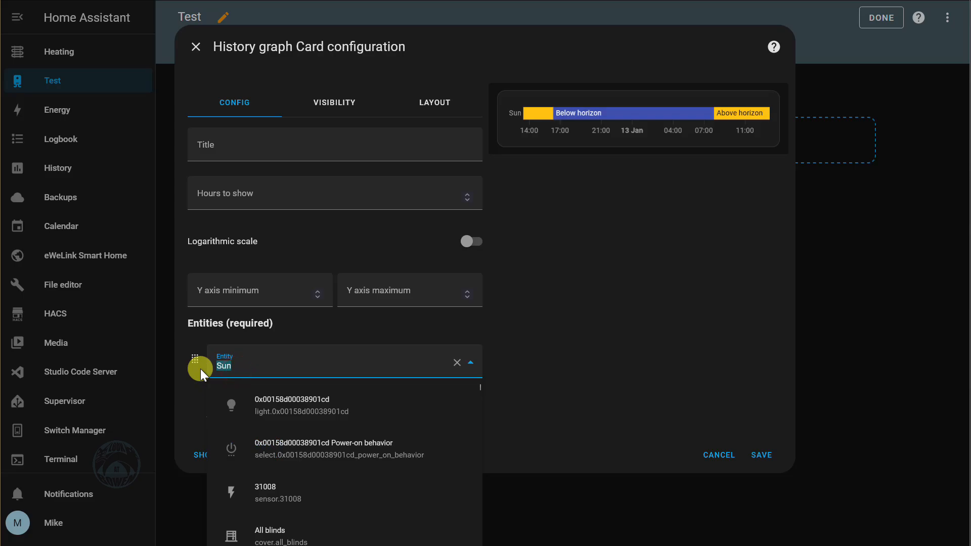
pyautogui.write('Heating')
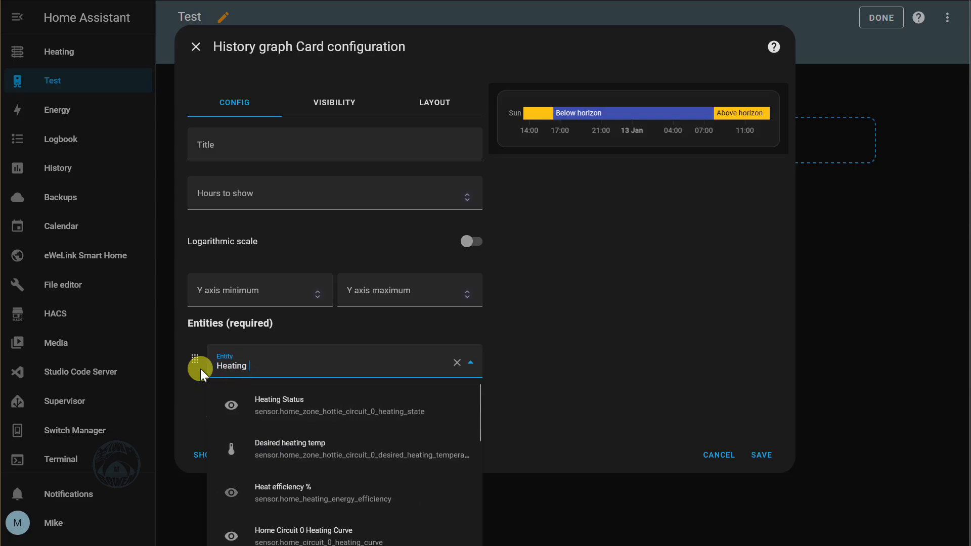
pyautogui.click(300, 399)
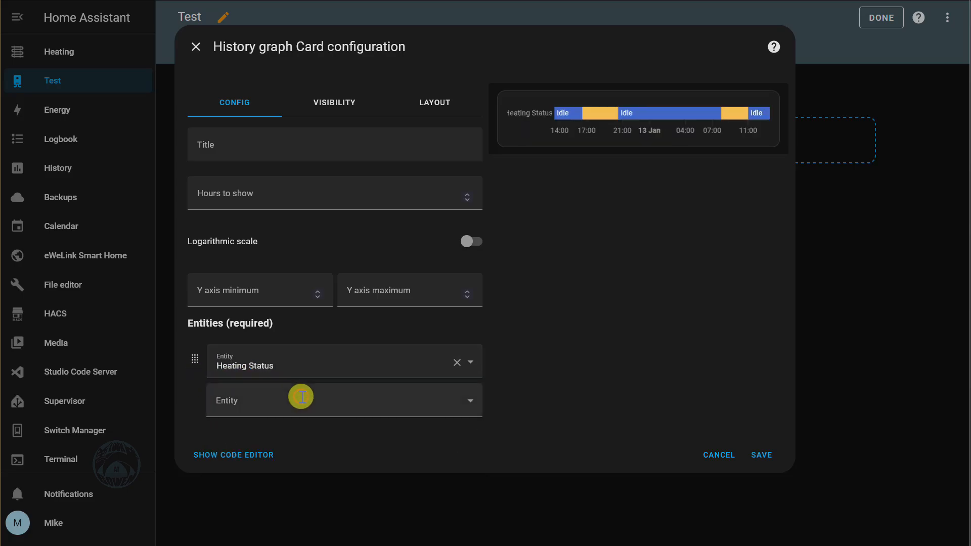
pyautogui.moveTo(566, 114)
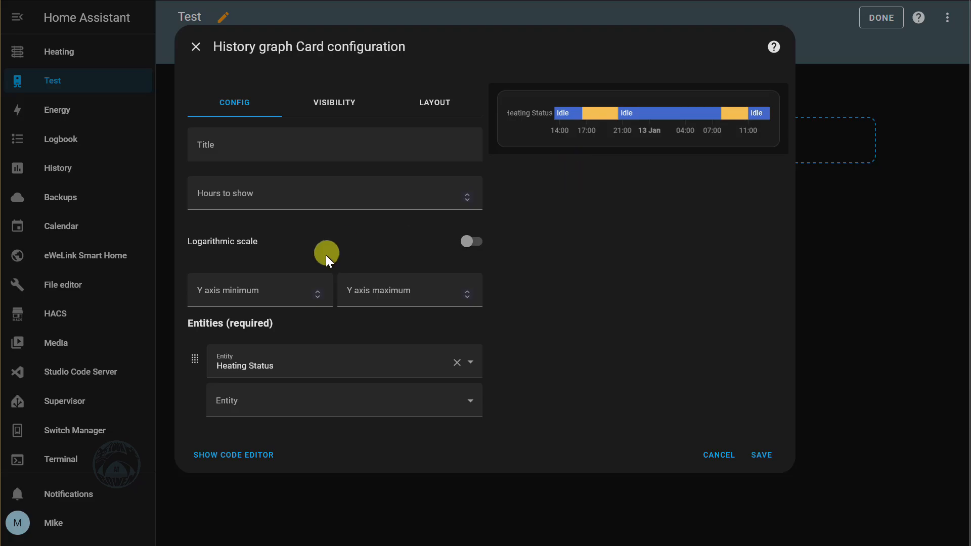
pyautogui.click(762, 453)
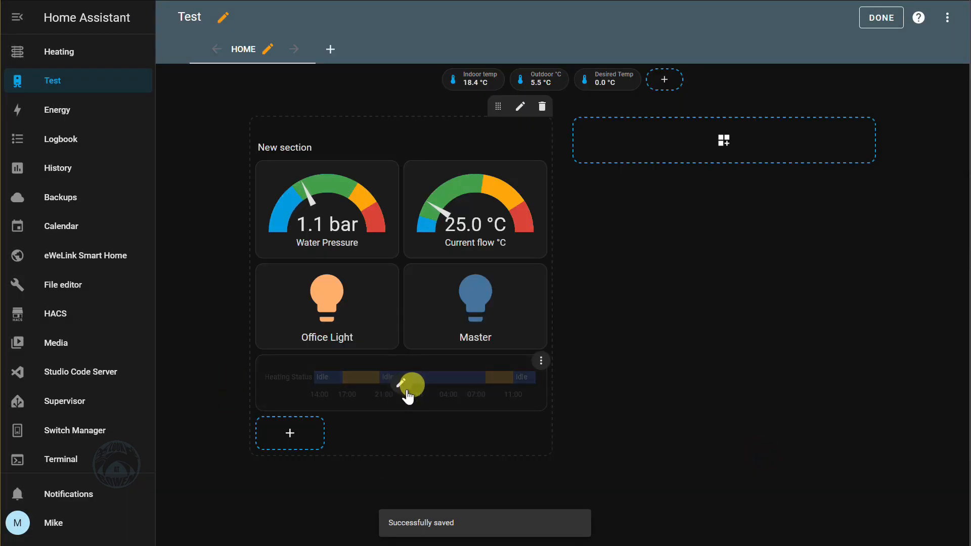
# Step: Add a second History graph card to the New section with Current flow °C as its first entity
pyautogui.click(290, 435)
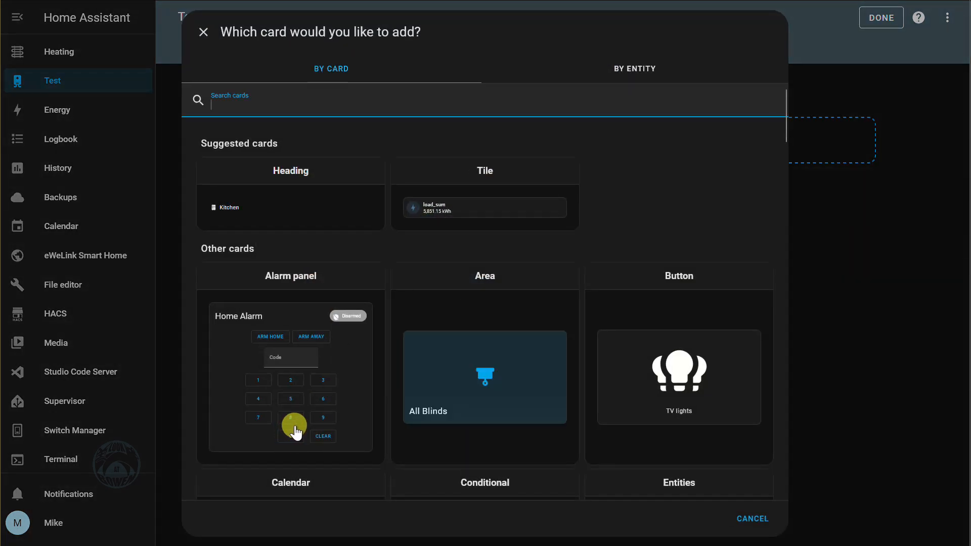
pyautogui.scroll(-10, 439, 402)
pyautogui.scroll(-1, 439, 402)
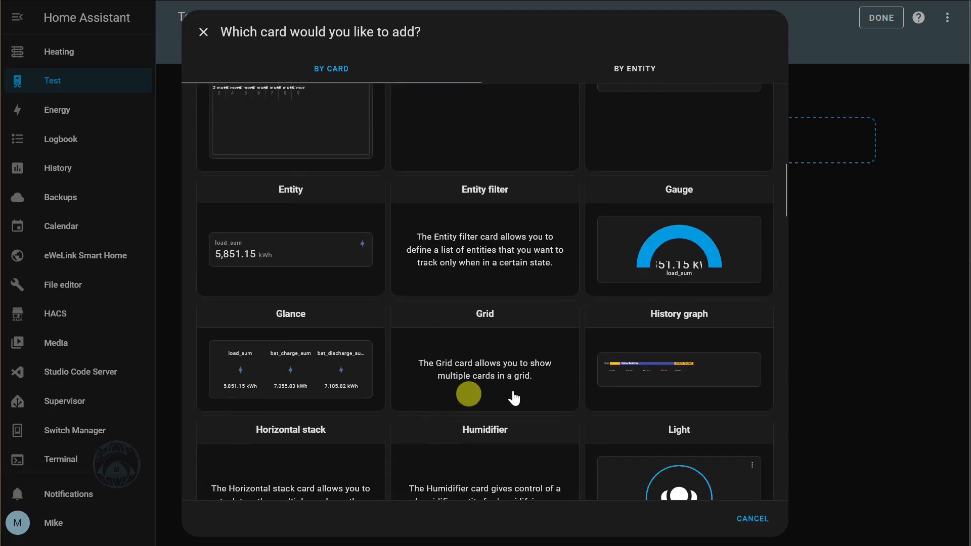
pyautogui.click(679, 373)
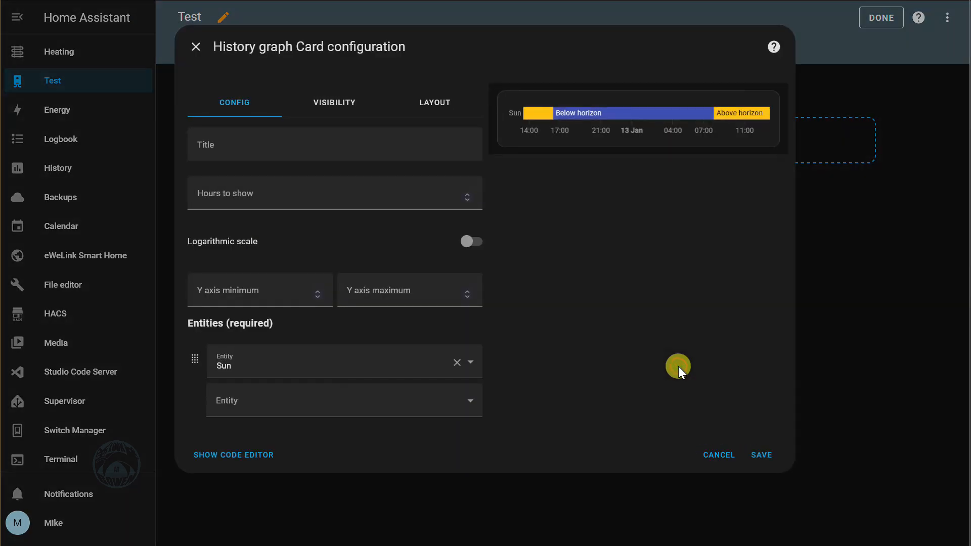
pyautogui.click(250, 370)
pyautogui.moveTo(250, 371); pyautogui.dragTo(193, 368)
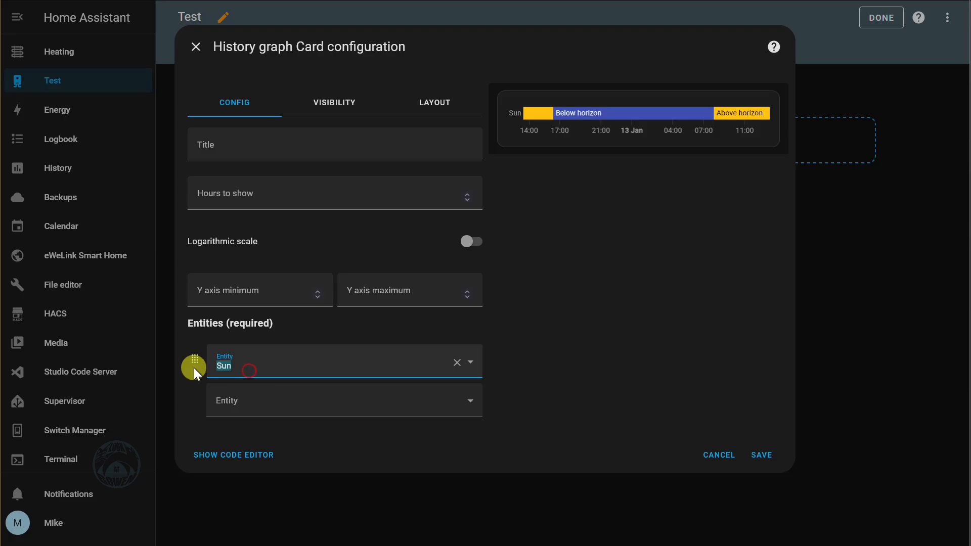
pyautogui.press('BackSpace')
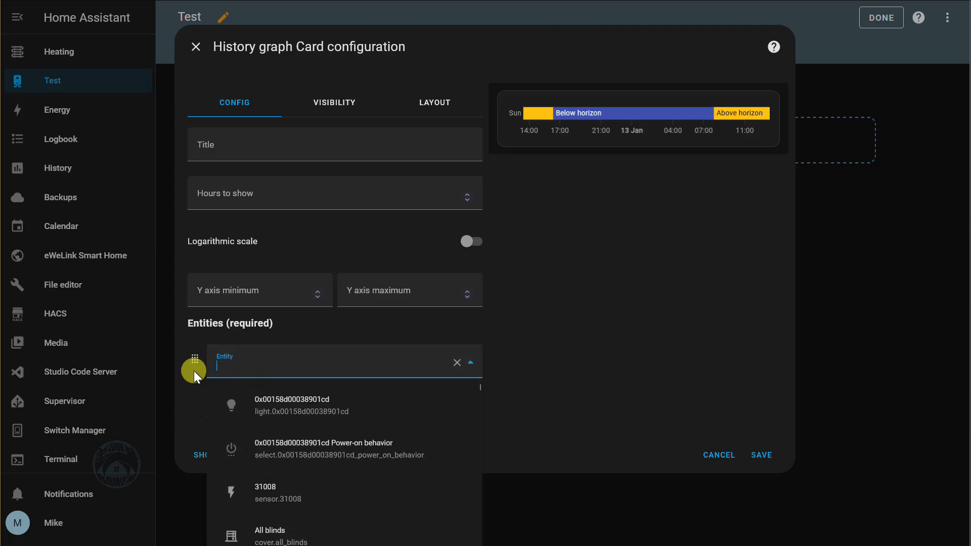
pyautogui.write('Current')
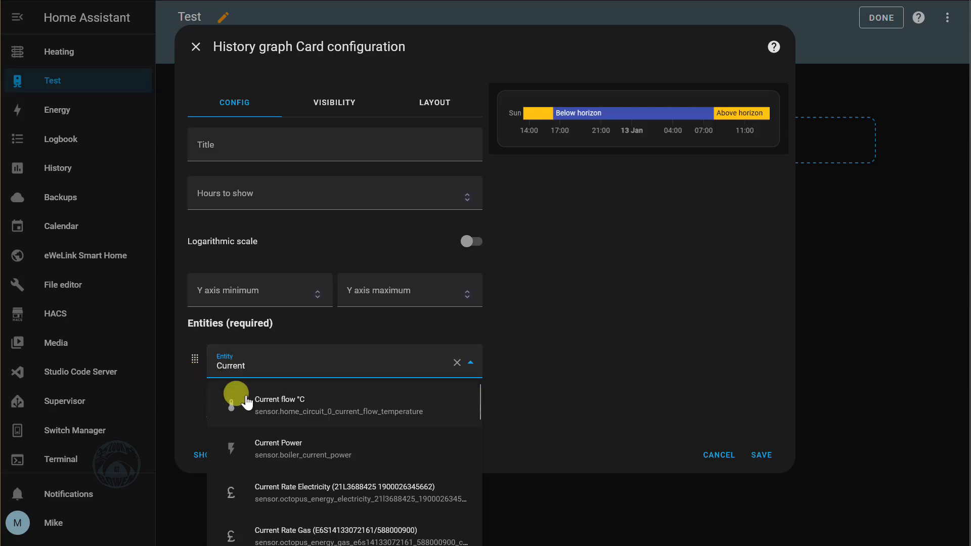
pyautogui.click(274, 401)
# Step: Add Desired °C, Indoor °C and Outdoor °C as further entities of the history graph
pyautogui.click(238, 408)
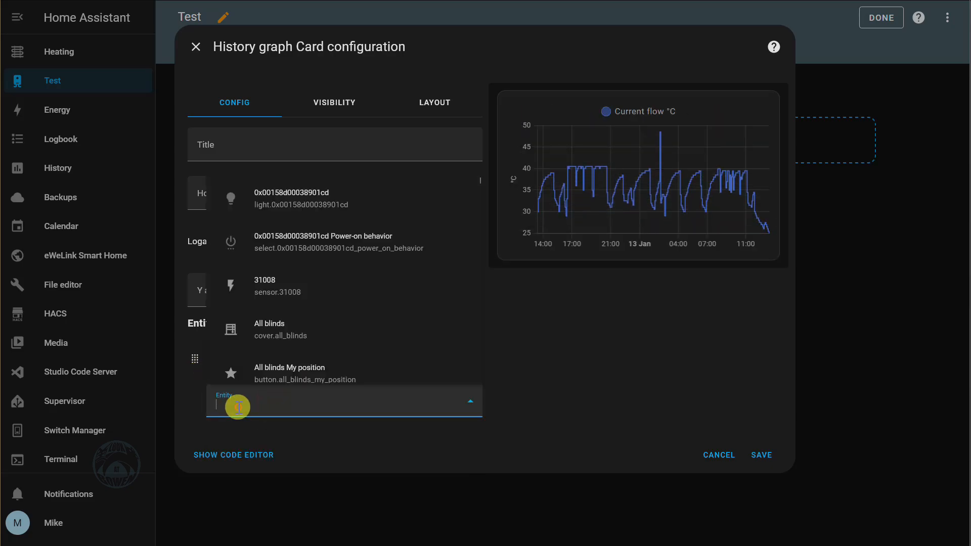
pyautogui.write('Desired')
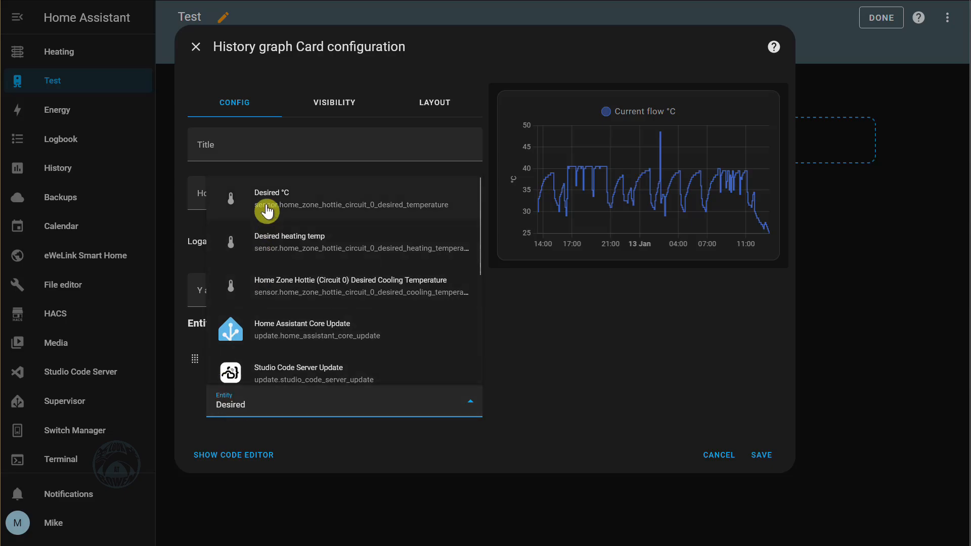
pyautogui.click(263, 190)
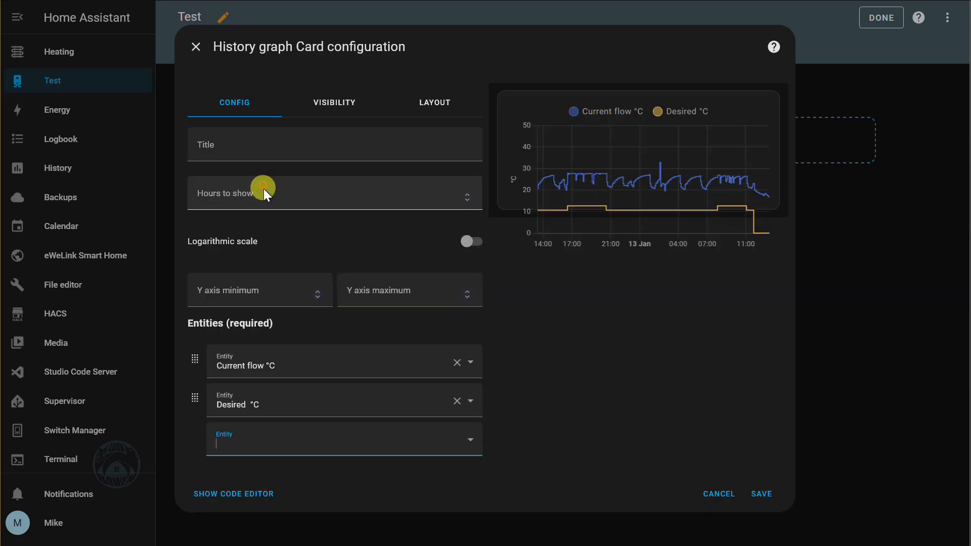
pyautogui.click(247, 454)
pyautogui.write('Indoor')
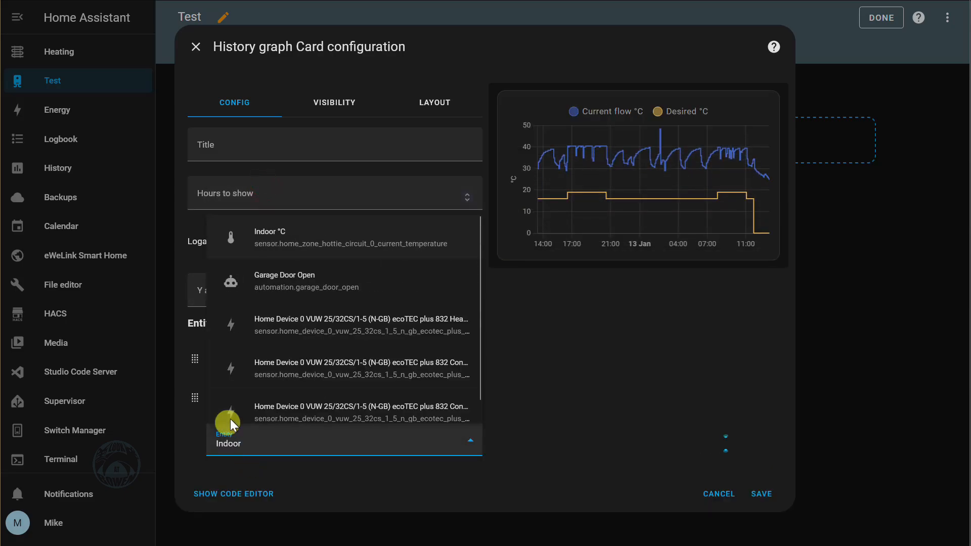
pyautogui.click(283, 235)
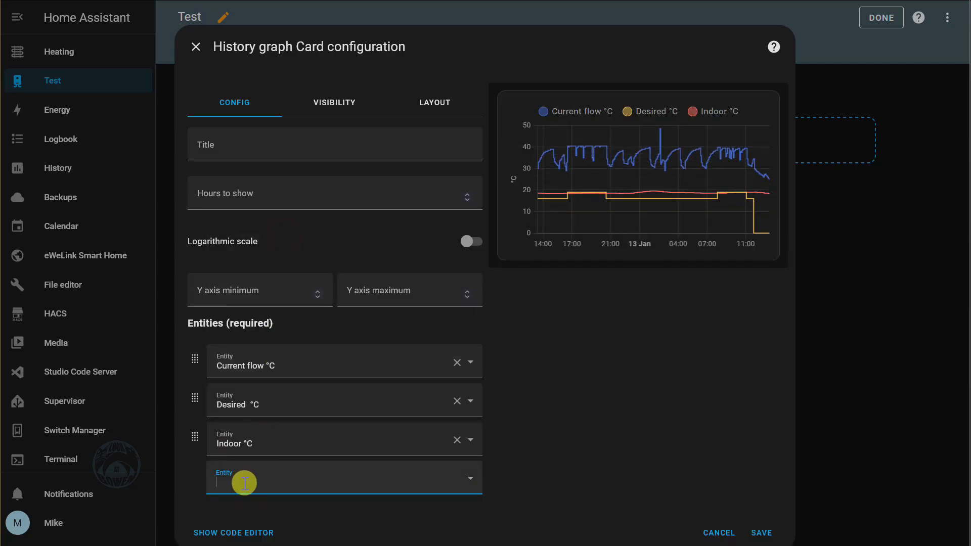
pyautogui.write('Outo')
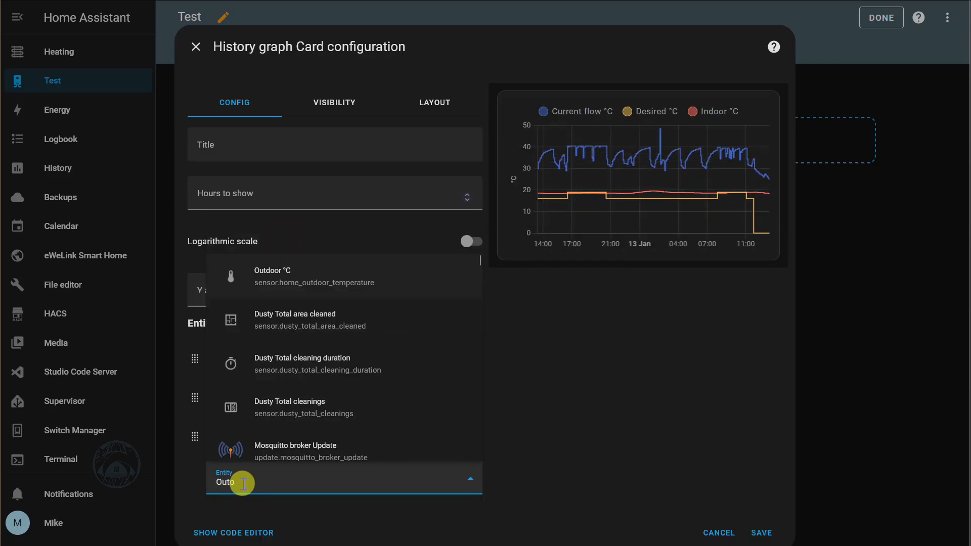
pyautogui.press('BackSpace')
pyautogui.write('door')
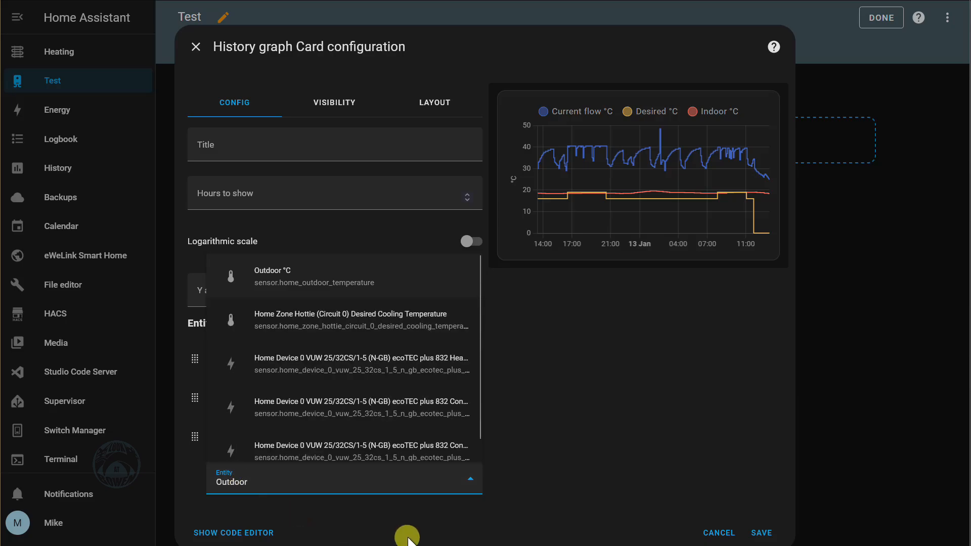
pyautogui.click(282, 276)
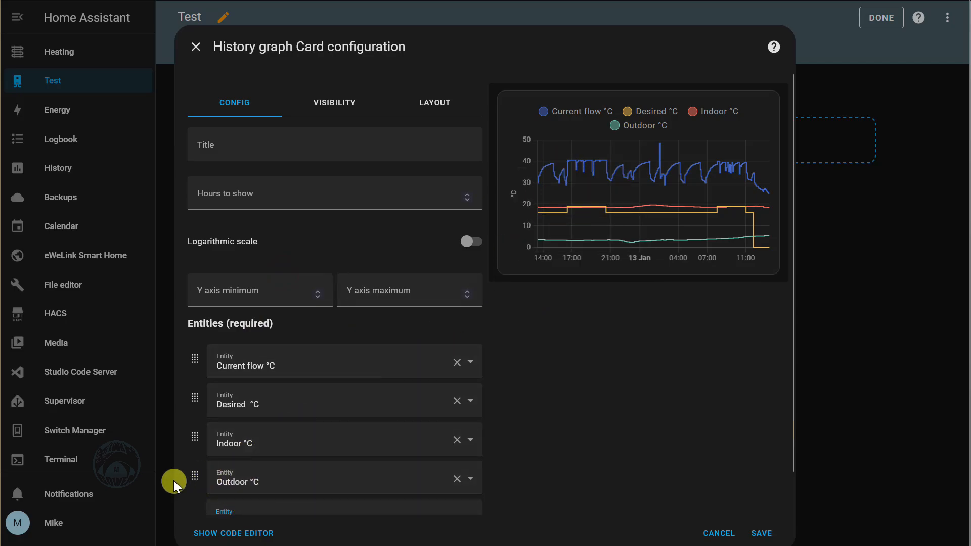
# Step: Move Outdoor °C directly below Current flow °C in the entity order, then save the card and finish editing the dashboard
pyautogui.moveTo(195, 473); pyautogui.dragTo(200, 383)
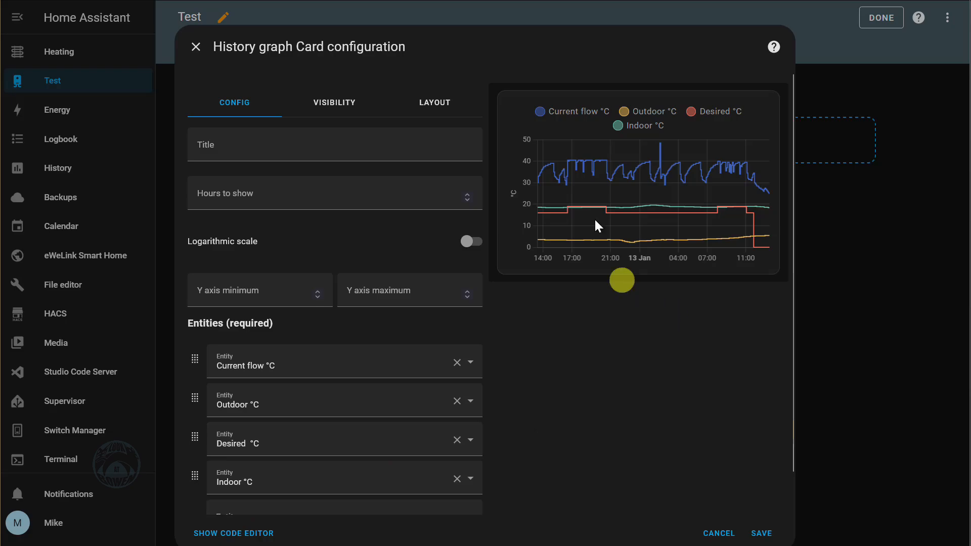
pyautogui.click(760, 534)
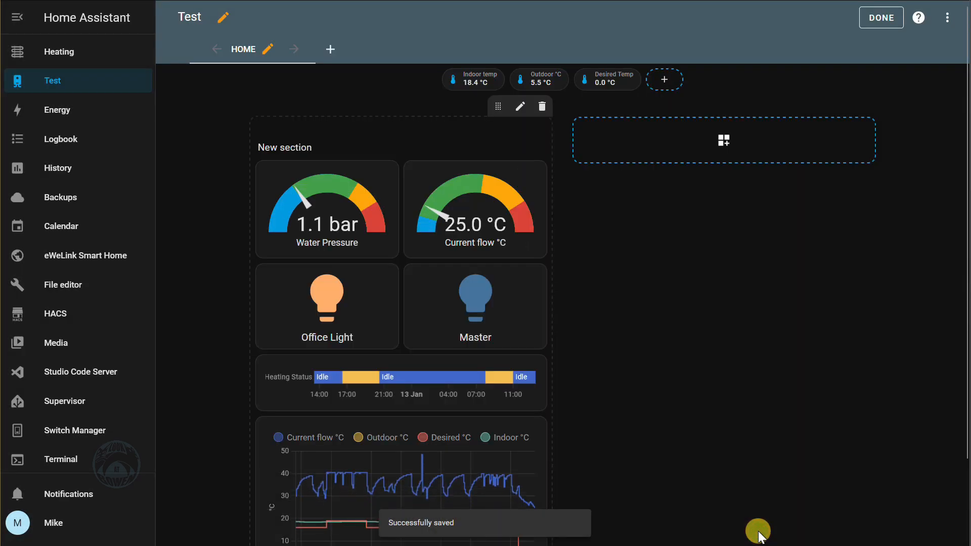
pyautogui.scroll(-2, 723, 408)
pyautogui.click(880, 19)
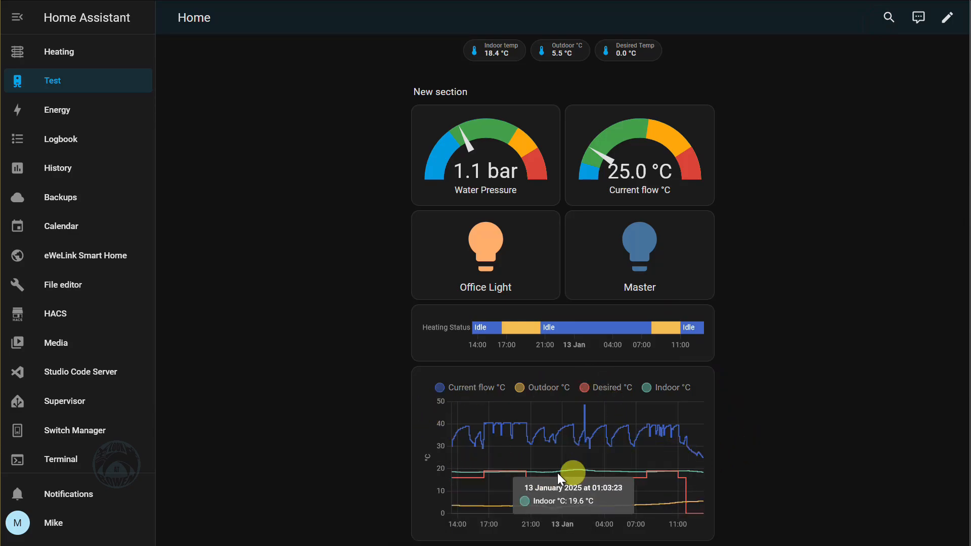
# Step: Reopen the temperature history graph for editing, make it a full width card and save it
pyautogui.click(949, 20)
pyautogui.scroll(-2, 455, 405)
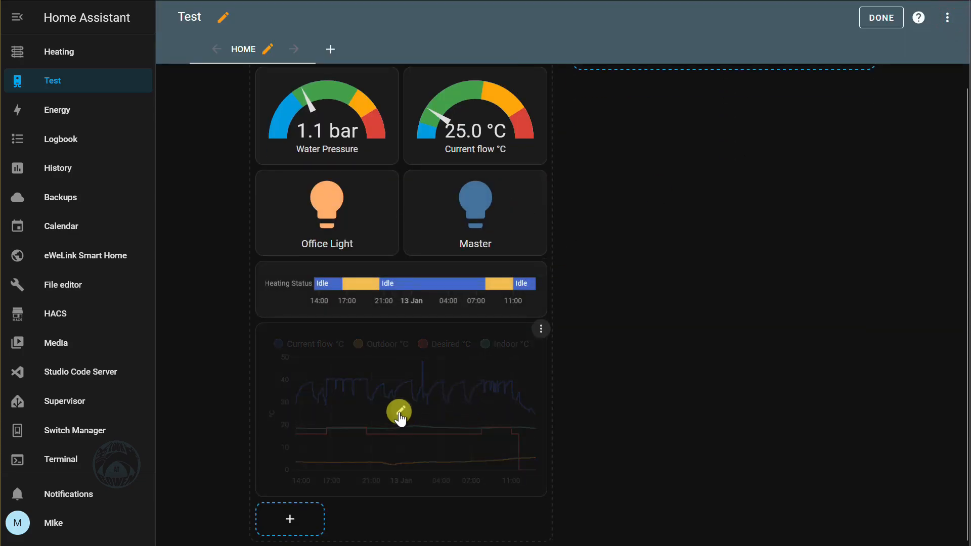
pyautogui.click(399, 411)
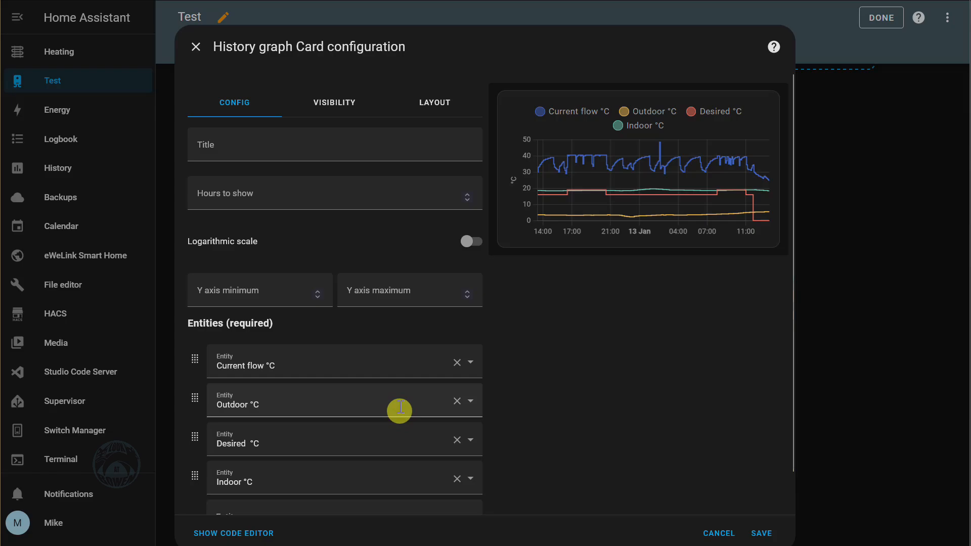
pyautogui.click(436, 103)
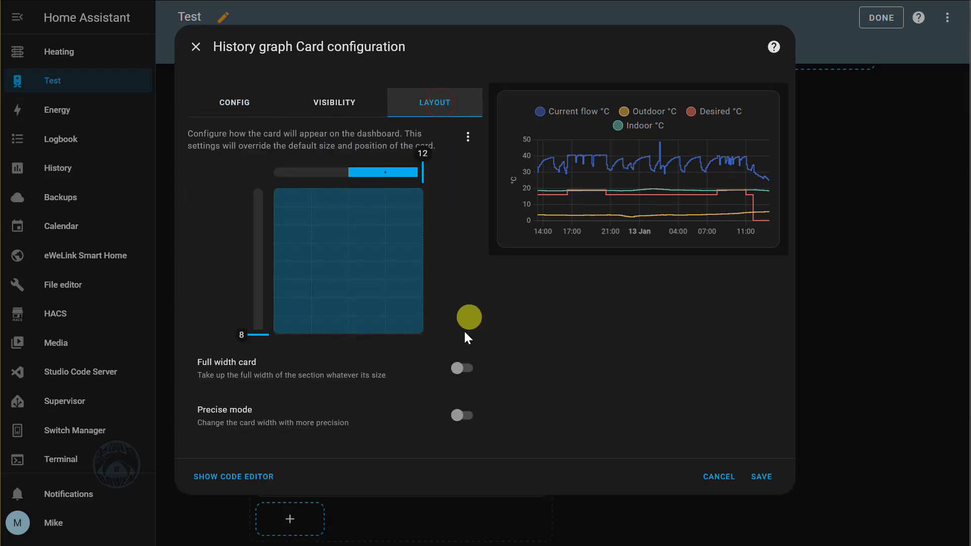
pyautogui.click(458, 371)
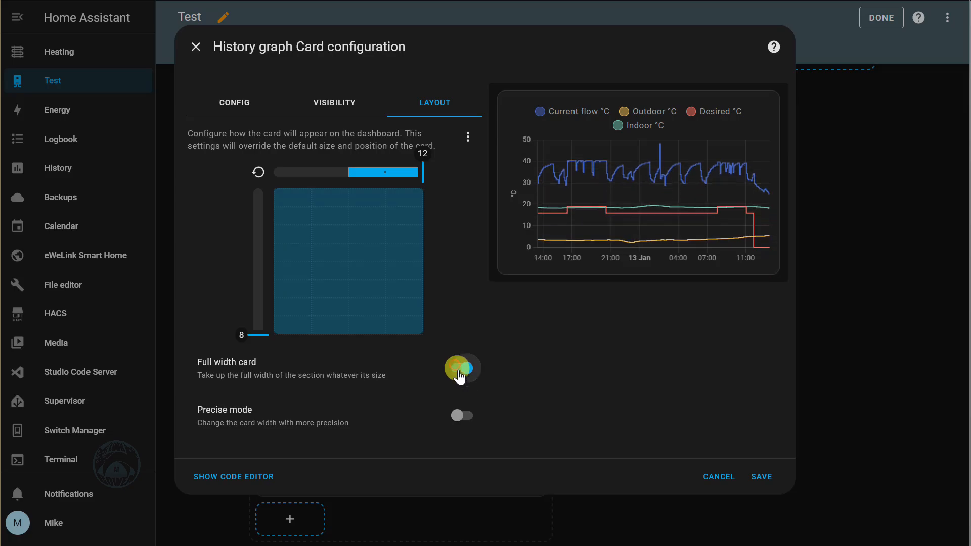
pyautogui.click(761, 476)
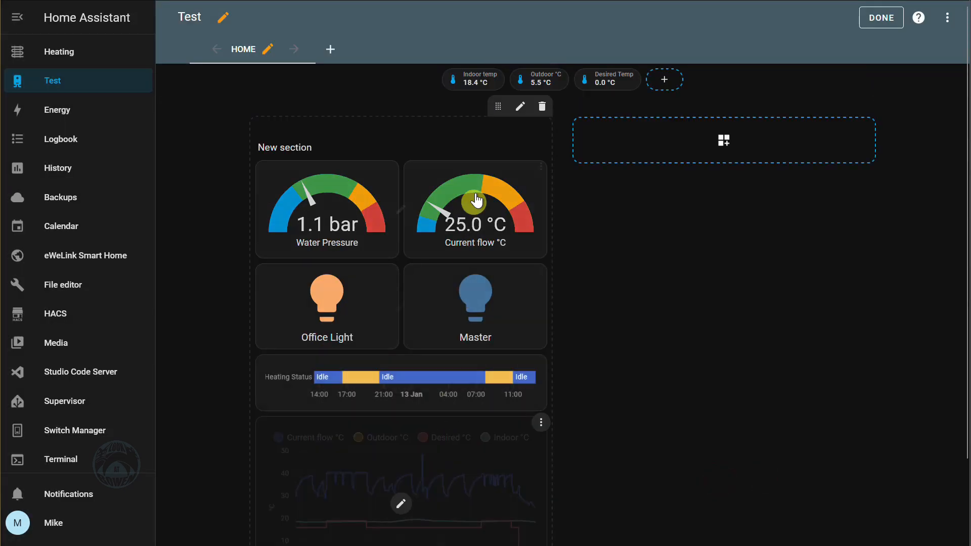
# Step: Set the New section's width to 4, save it and finish editing the dashboard
pyautogui.click(520, 106)
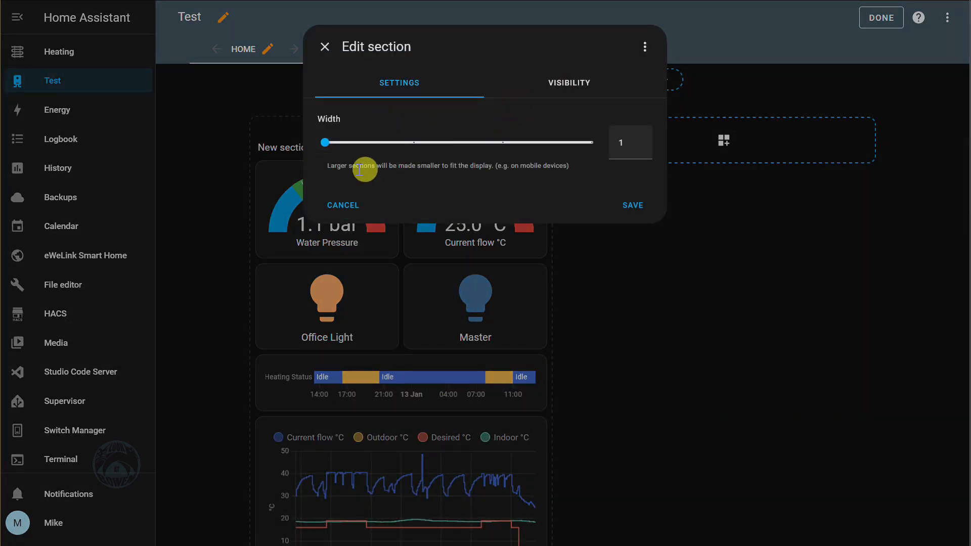
pyautogui.moveTo(324, 143)
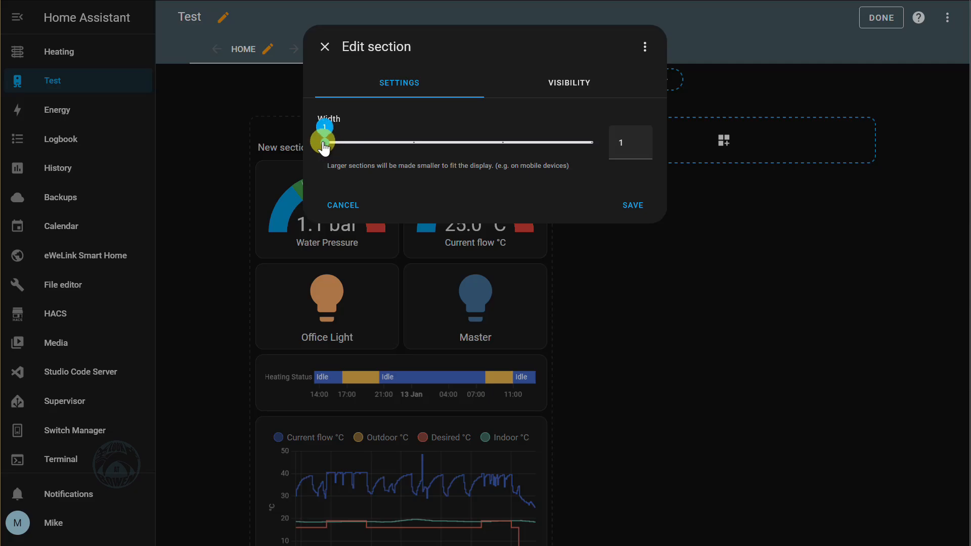
pyautogui.moveTo(324, 146); pyautogui.dragTo(597, 146)
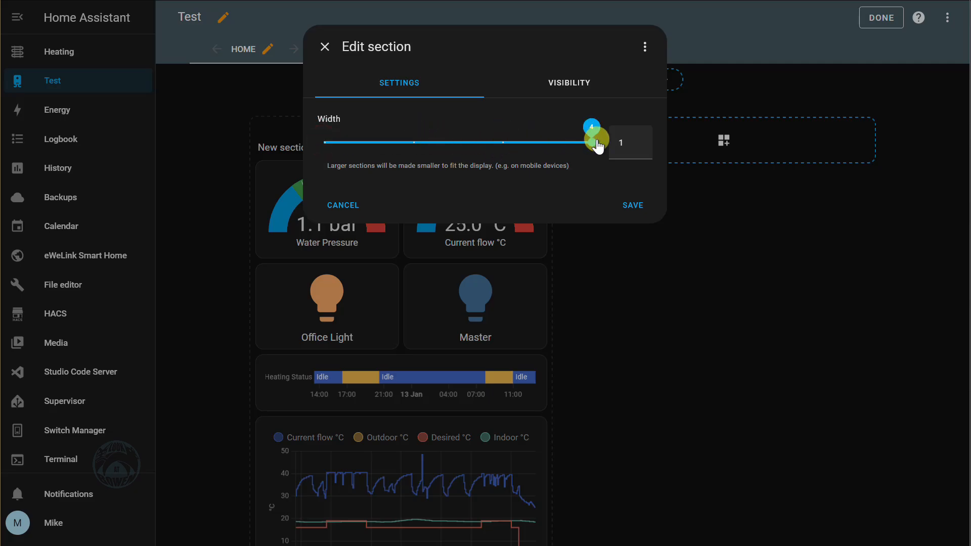
pyautogui.click(635, 208)
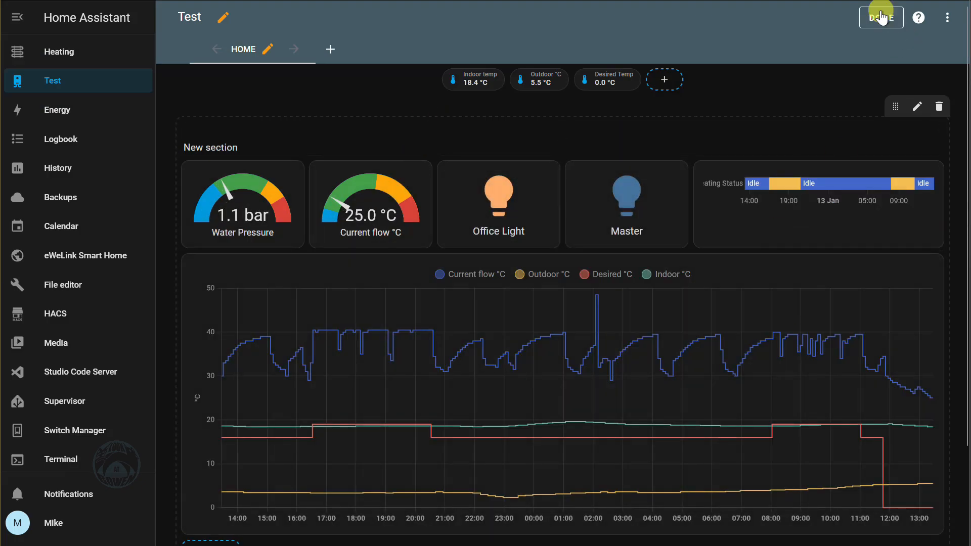
pyautogui.click(880, 18)
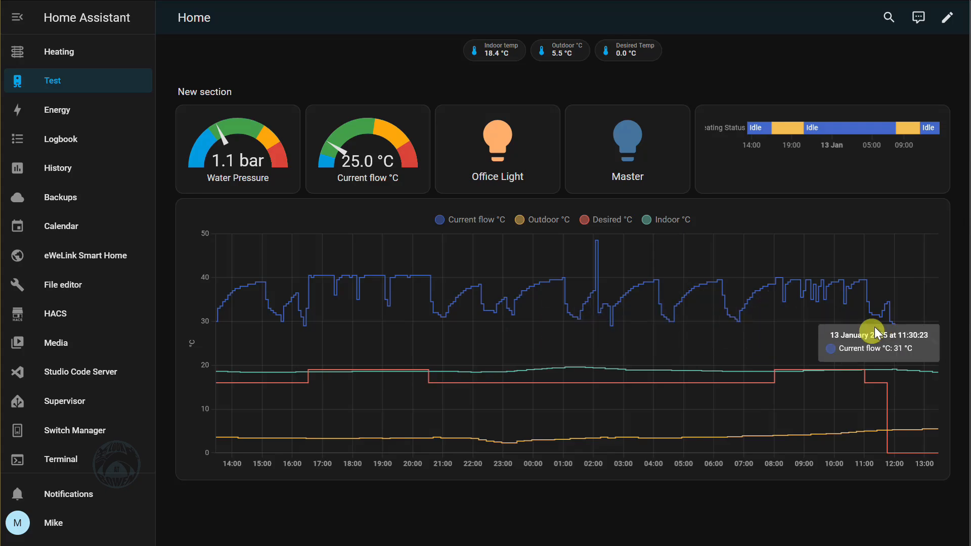
# Step: Reopen the temperature history graph for editing, set its hours to show to 60, save the card and finish editing the dashboard
pyautogui.click(947, 18)
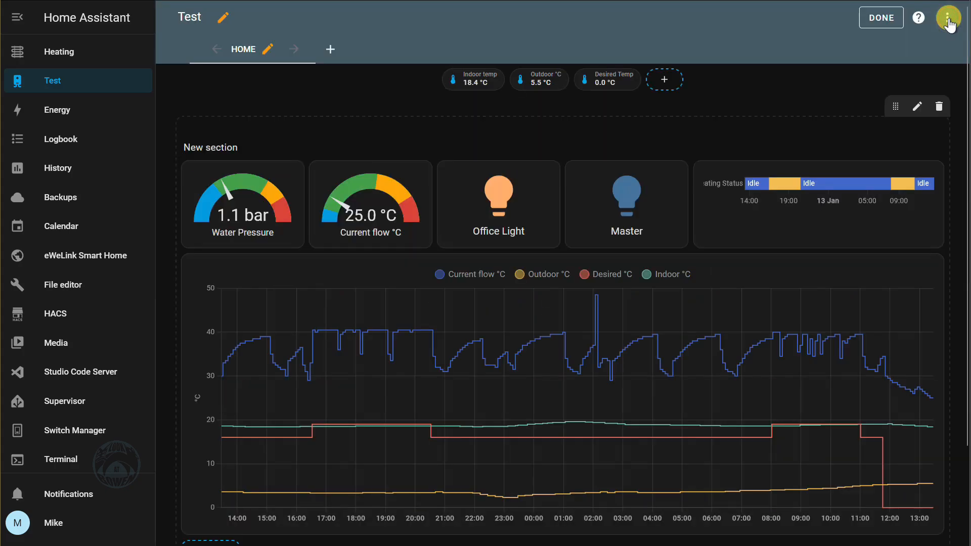
pyautogui.click(565, 397)
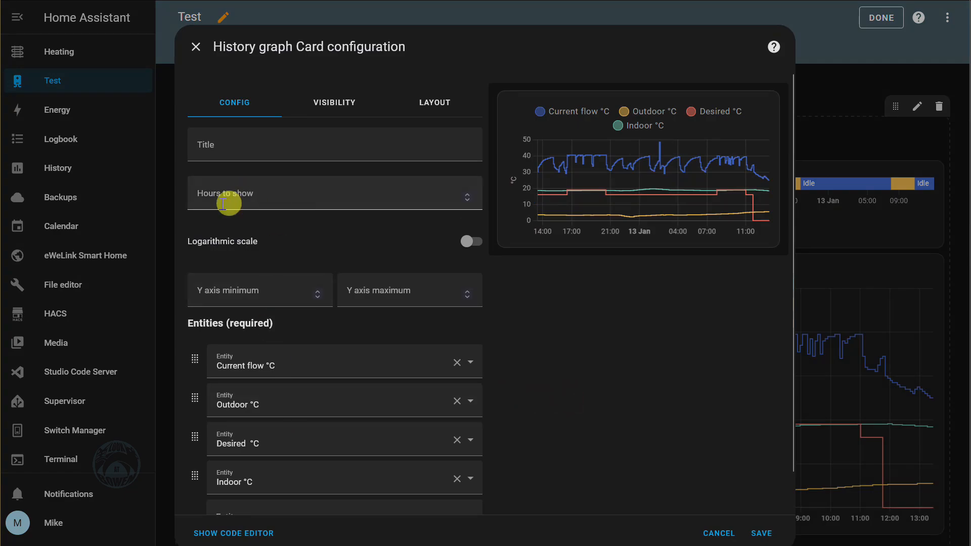
pyautogui.click(207, 199)
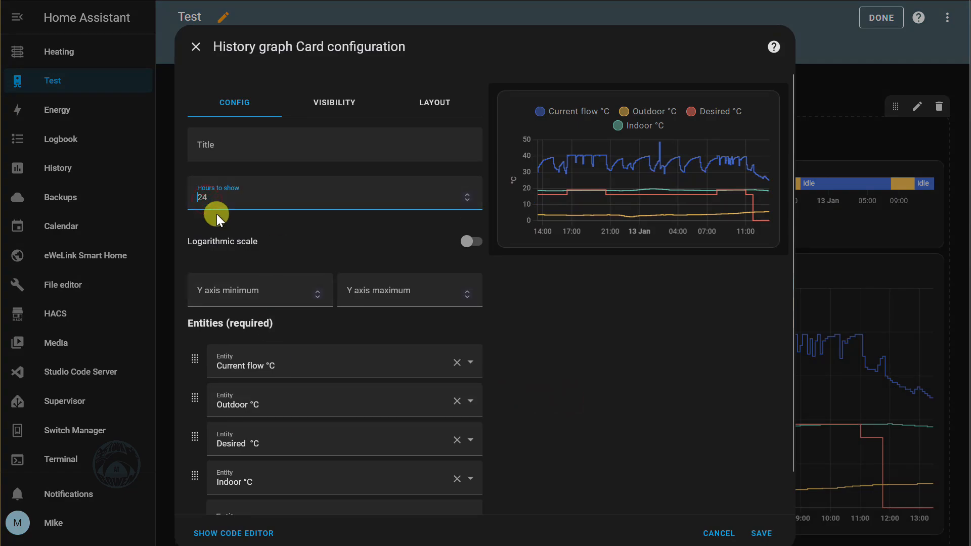
pyautogui.write('60')
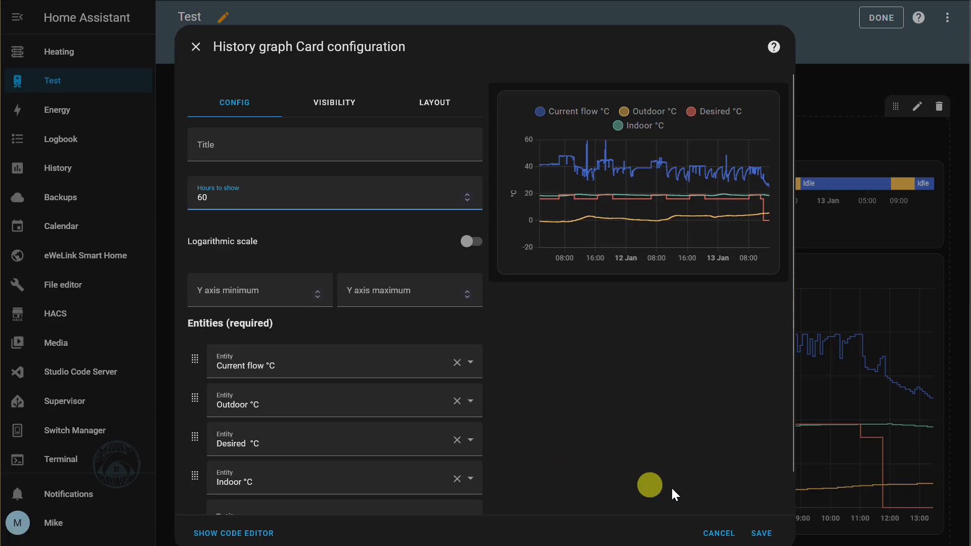
pyautogui.click(764, 533)
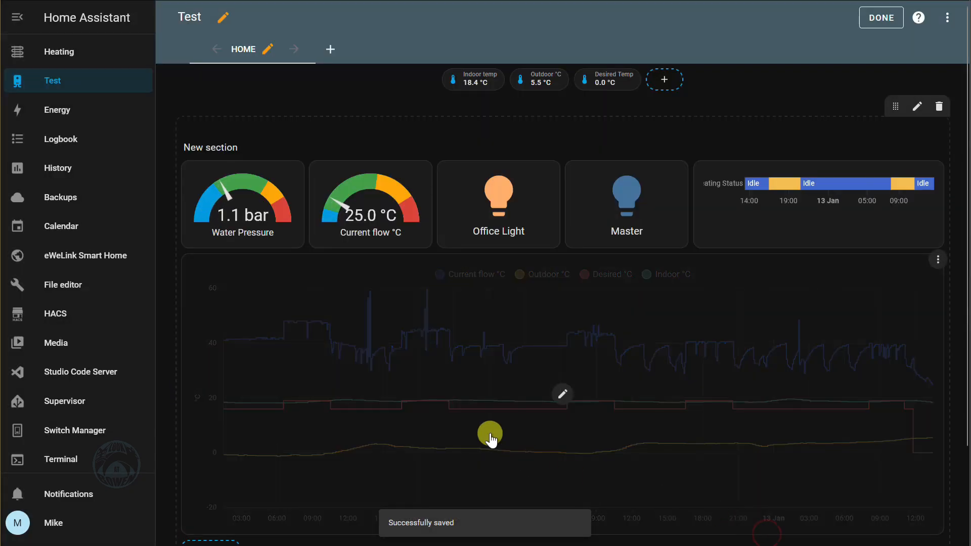
pyautogui.click(870, 17)
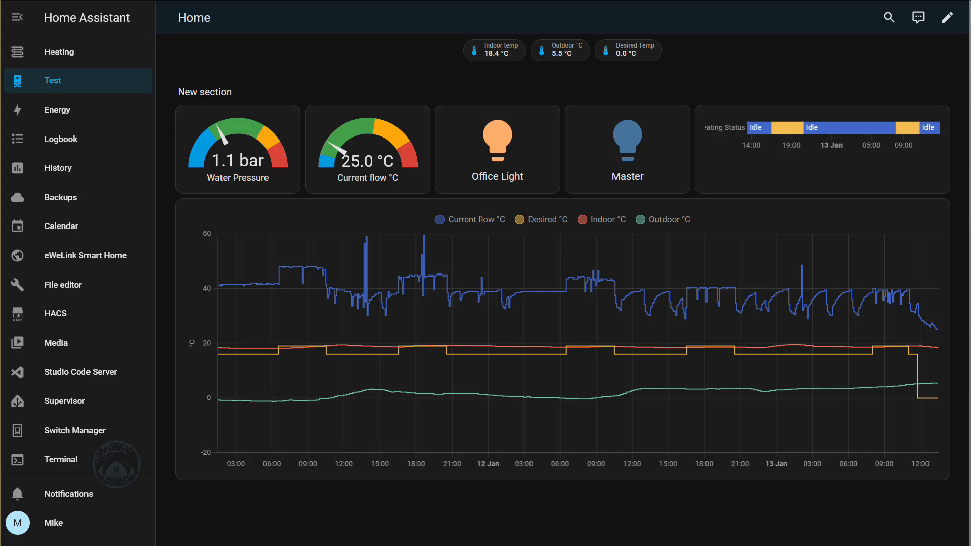
# Step: Open the Test dashboard in the Home Assistant app on the mirrored phone
pyautogui.click(737, 66)
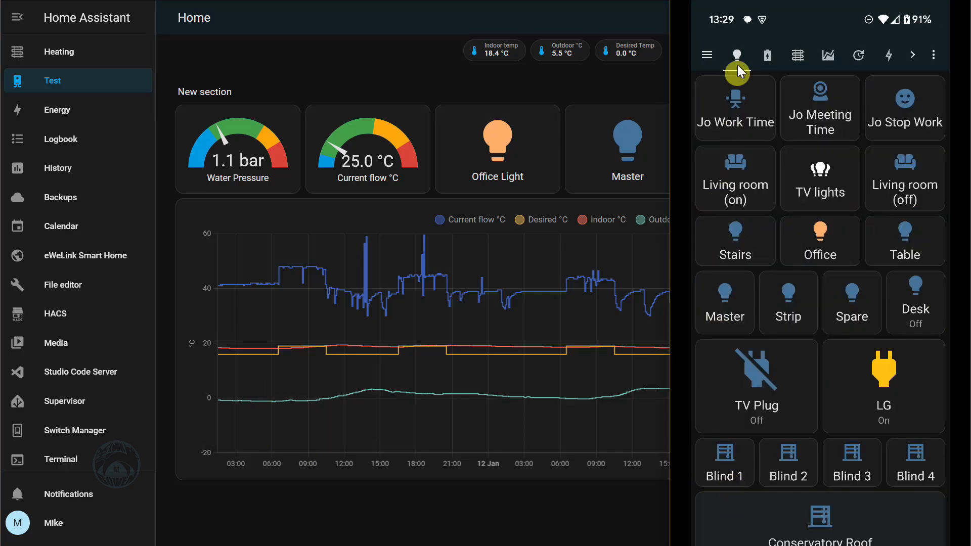
pyautogui.click(712, 58)
pyautogui.click(746, 117)
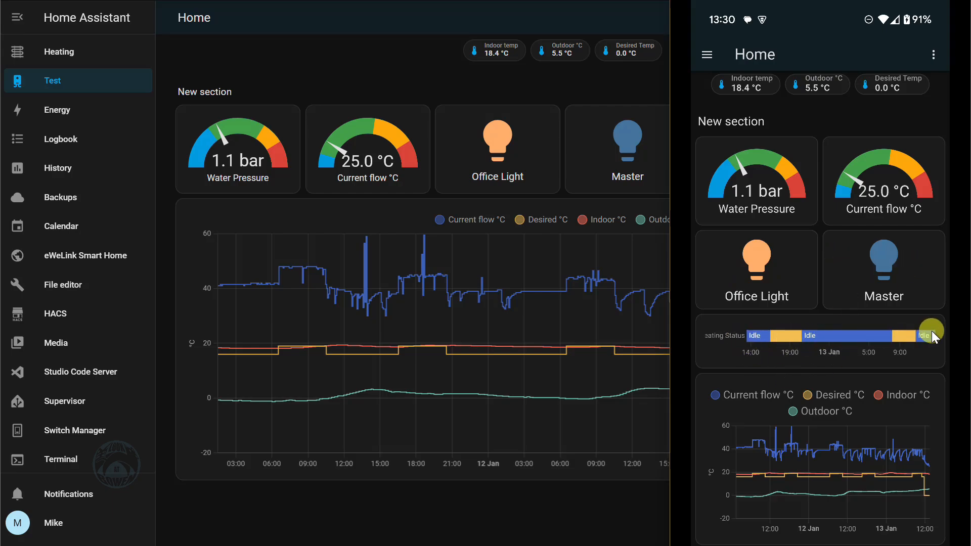
# Step: Examine the Heating Status timeline and the temperature history graph in the phone layout
pyautogui.scroll(-2, 738, 424)
pyautogui.click(824, 336)
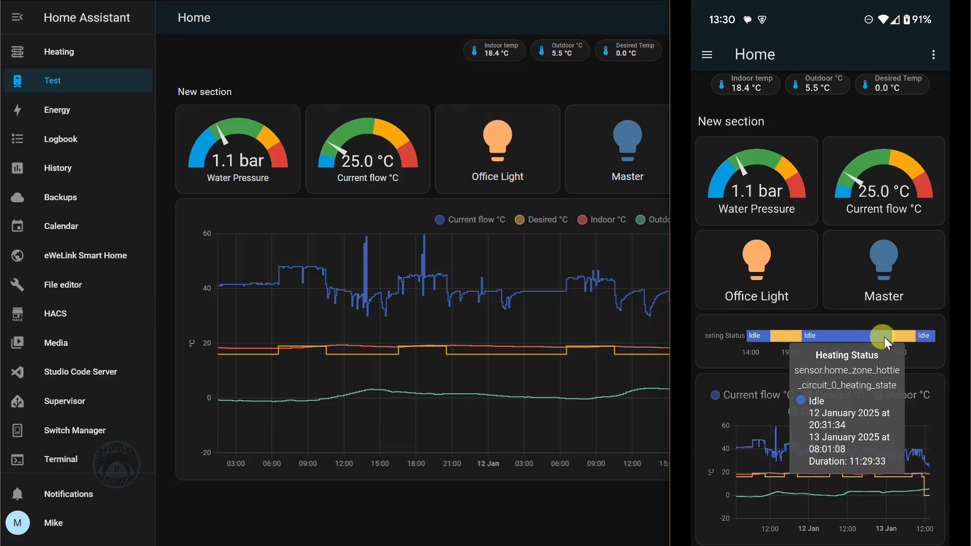
pyautogui.scroll(-2, 741, 465)
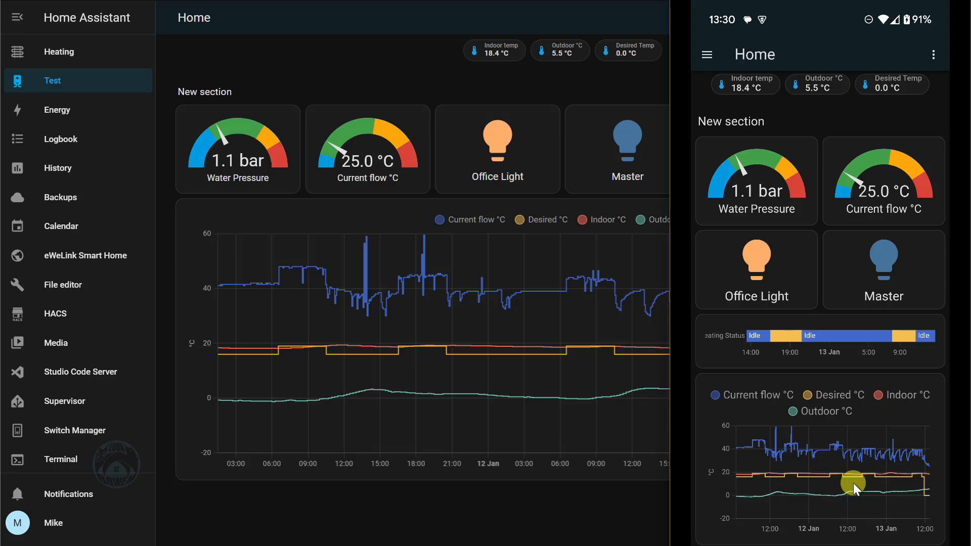
pyautogui.scroll(1, 853, 484)
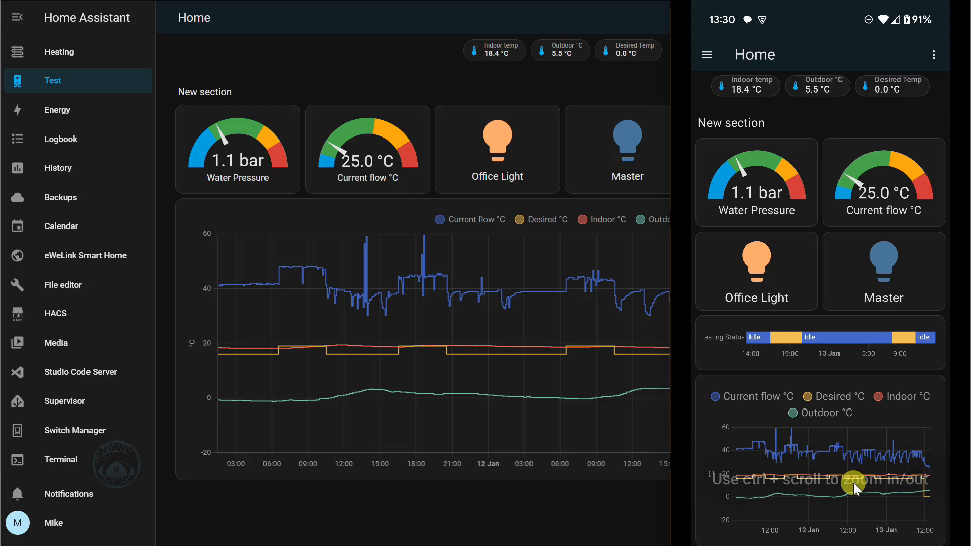
pyautogui.click(854, 483)
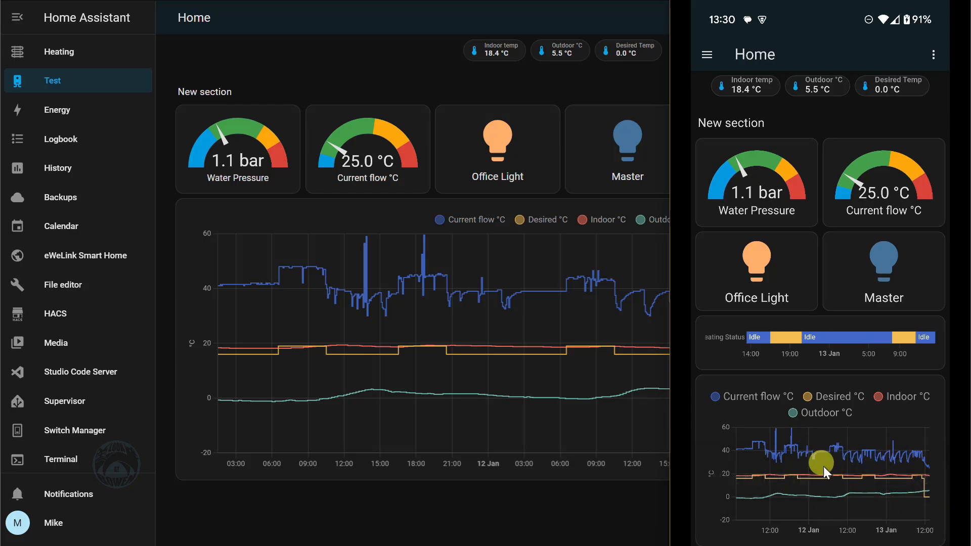
pyautogui.scroll(1, 834, 486)
pyautogui.scroll(1, 833, 486)
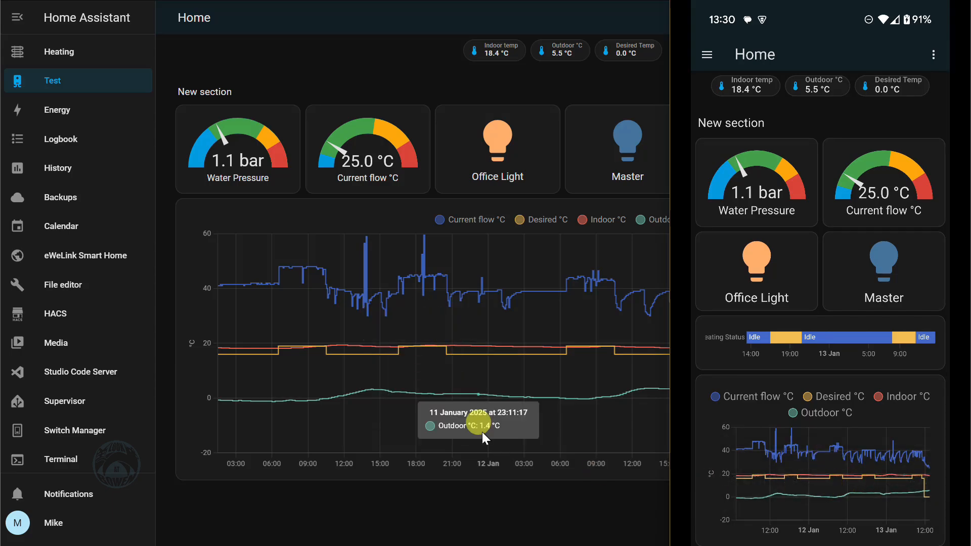
# Step: Zoom the desktop temperature history graph in around the morning of 12 January and back out to the full range
pyautogui.click(500, 502)
pyautogui.keyDown('ctrl'); pyautogui.scroll(3, 593, 354); pyautogui.keyUp('ctrl')
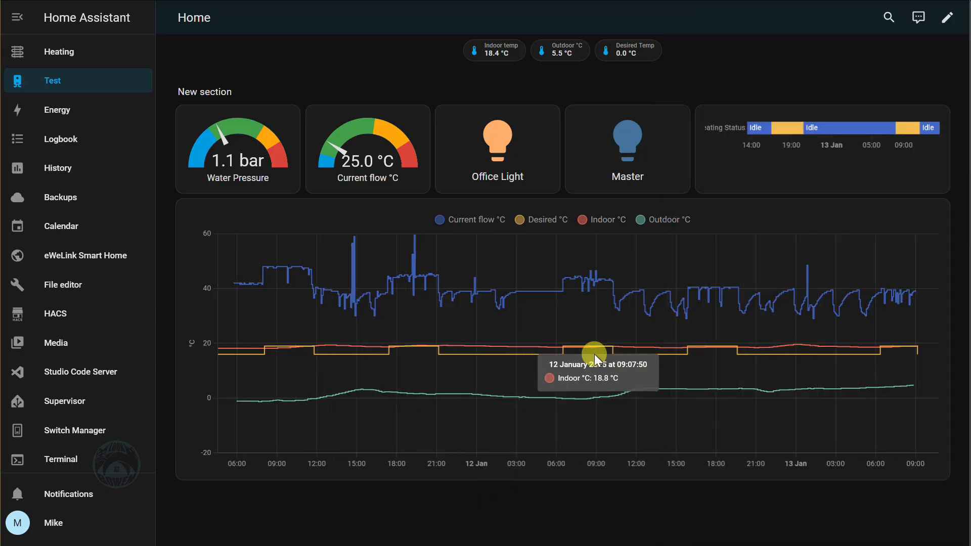
pyautogui.keyDown('ctrl'); pyautogui.scroll(2, 595, 353); pyautogui.keyUp('ctrl')
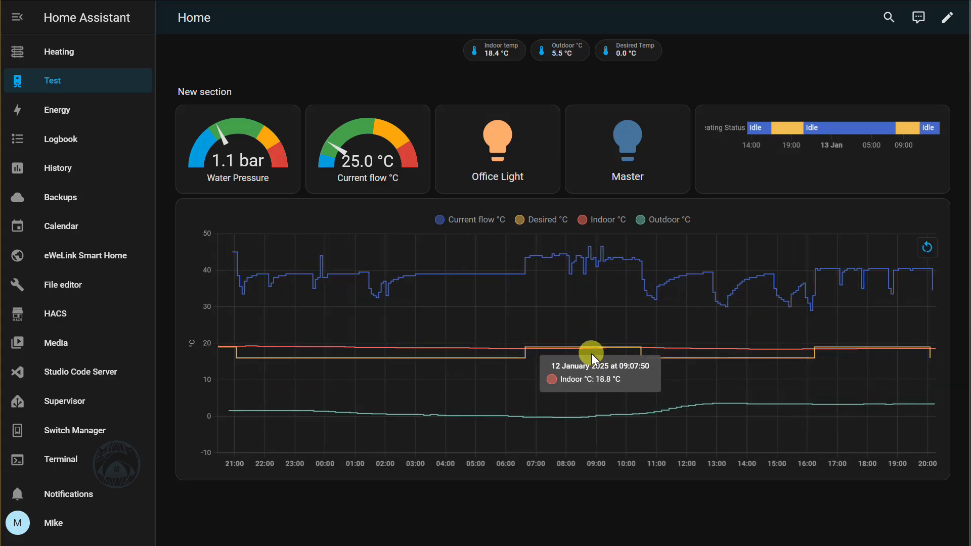
pyautogui.keyDown('ctrl'); pyautogui.scroll(-3, 600, 370); pyautogui.keyUp('ctrl')
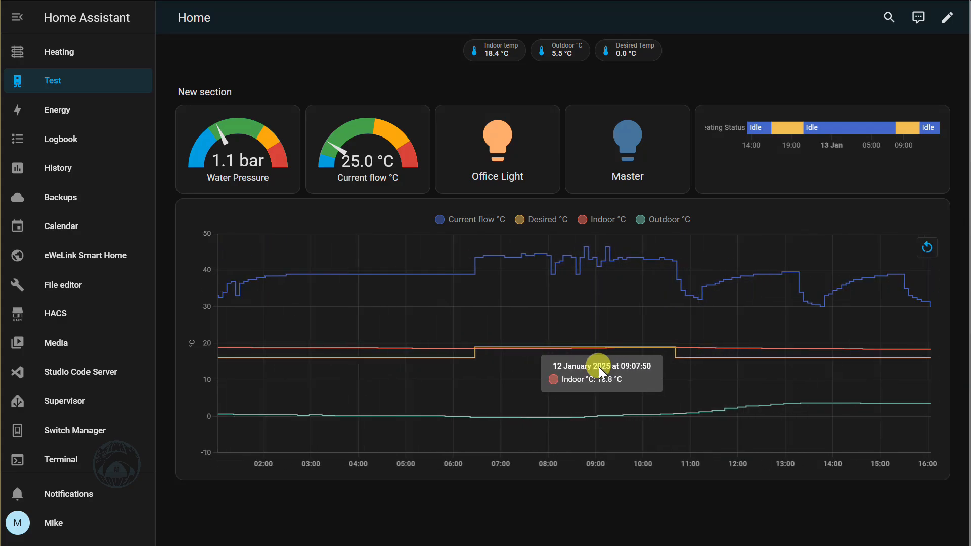
pyautogui.keyDown('ctrl'); pyautogui.scroll(-3, 600, 370); pyautogui.keyUp('ctrl')
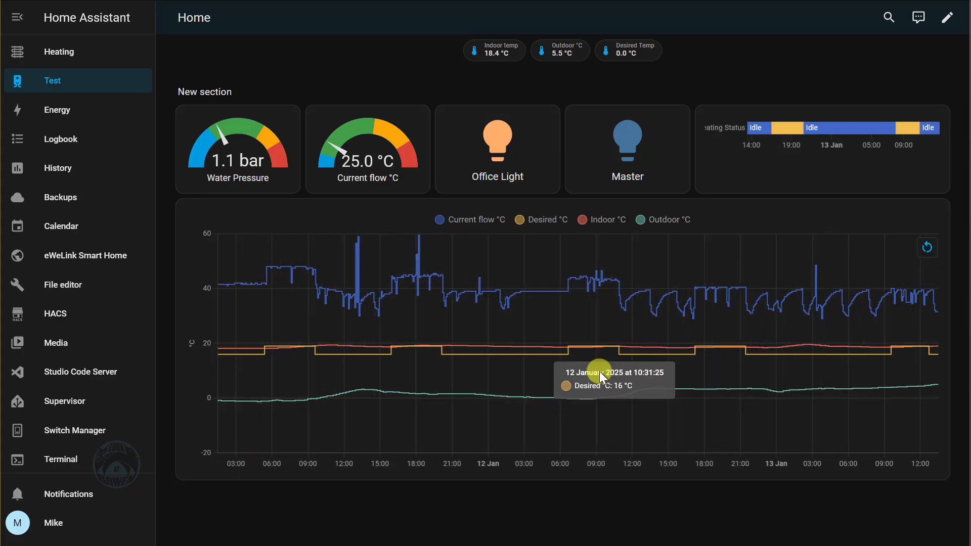
# Step: Hide the Current flow, Desired, Indoor and Outdoor series of the temperature graph one by one, and show all four again
pyautogui.click(466, 218)
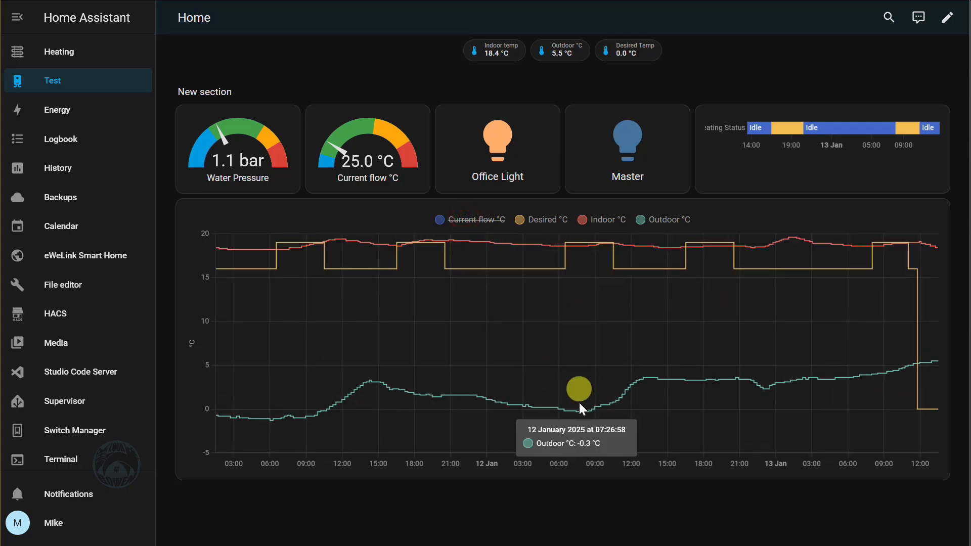
pyautogui.click(546, 220)
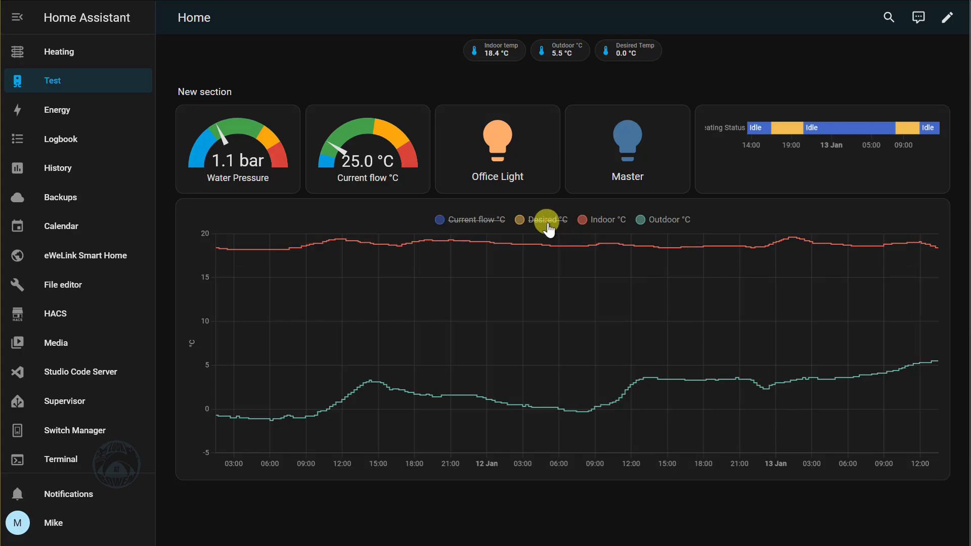
pyautogui.click(605, 229)
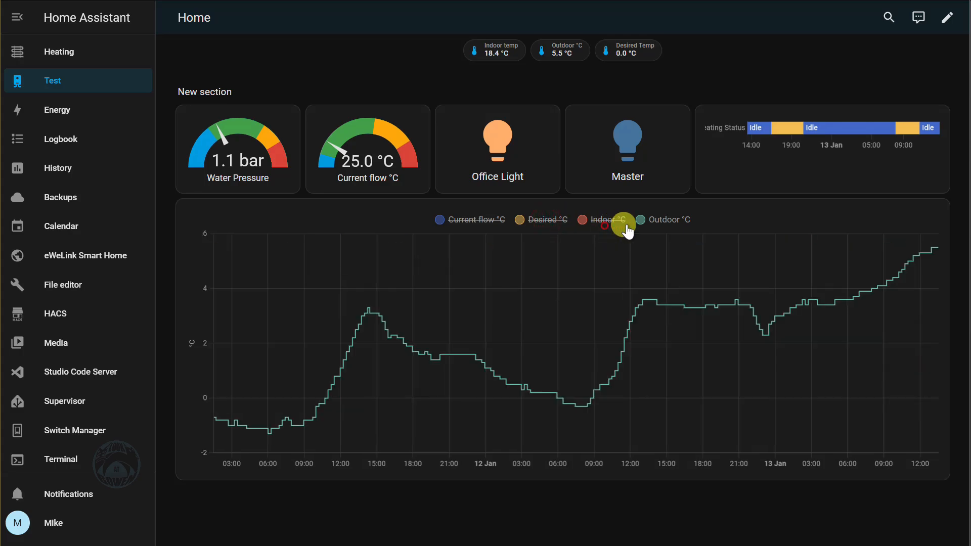
pyautogui.click(669, 230)
pyautogui.click(466, 221)
pyautogui.click(543, 220)
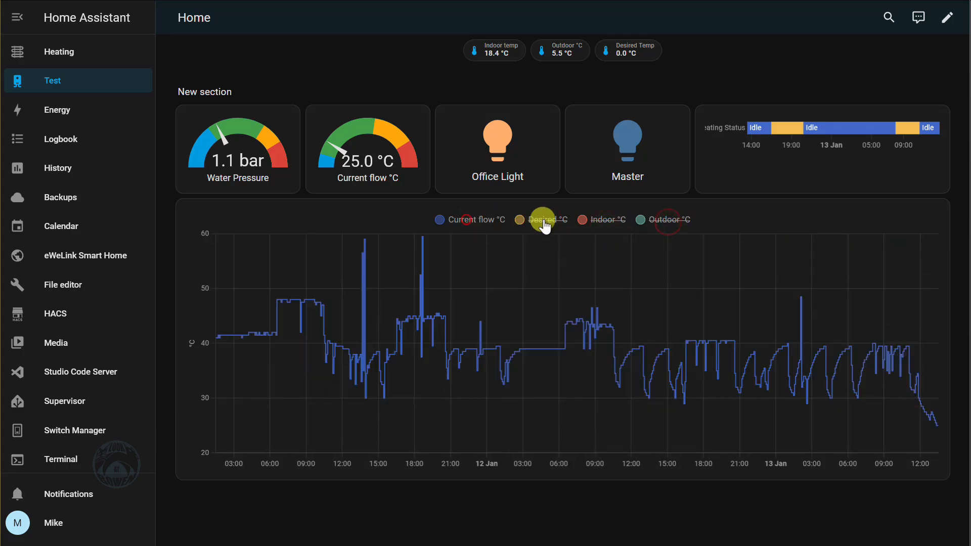
pyautogui.click(600, 222)
pyautogui.click(657, 221)
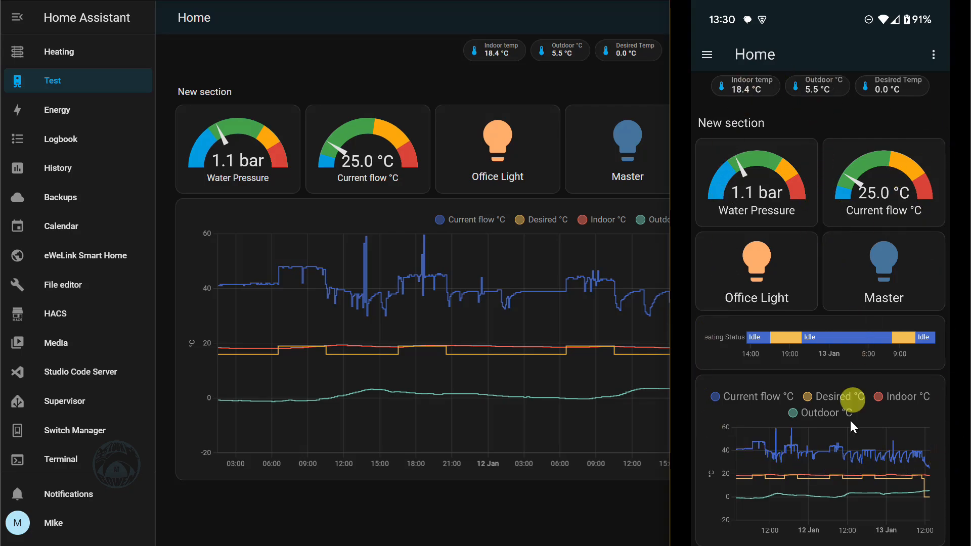
# Step: On the phone, switch to the myVAILLANT app to check the boiler's home screen, and return to the Home Assistant app
pyautogui.moveTo(818, 536); pyautogui.dragTo(772, 323)
pyautogui.click(697, 264)
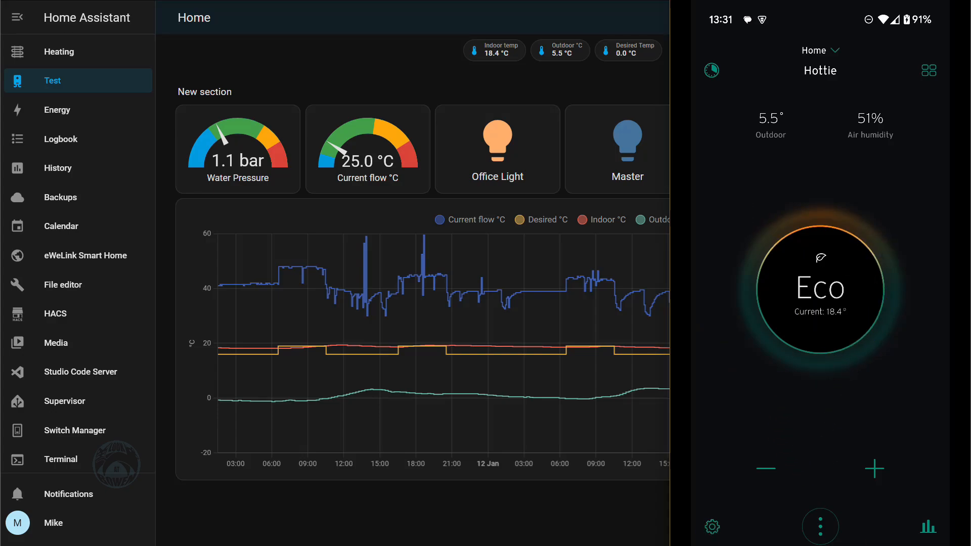
pyautogui.moveTo(819, 541); pyautogui.dragTo(813, 483)
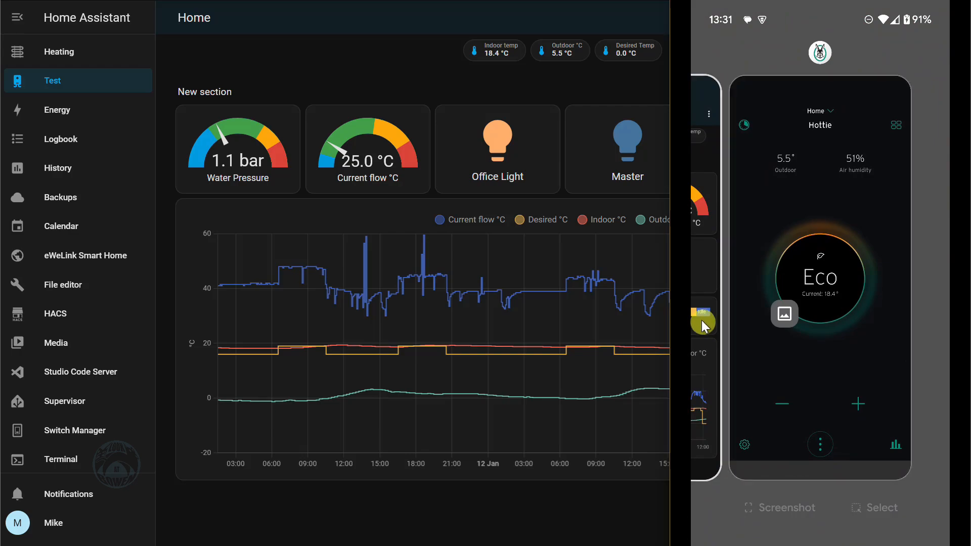
pyautogui.click(701, 294)
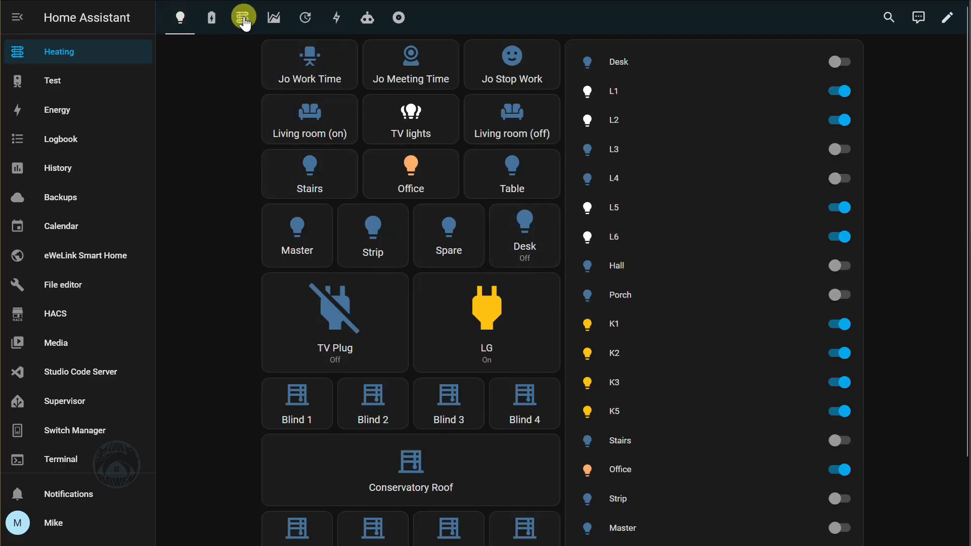
# Step: Open the heating view of the Heating dashboard and inspect the Outdoor °C line in the Days view graph
pyautogui.click(243, 16)
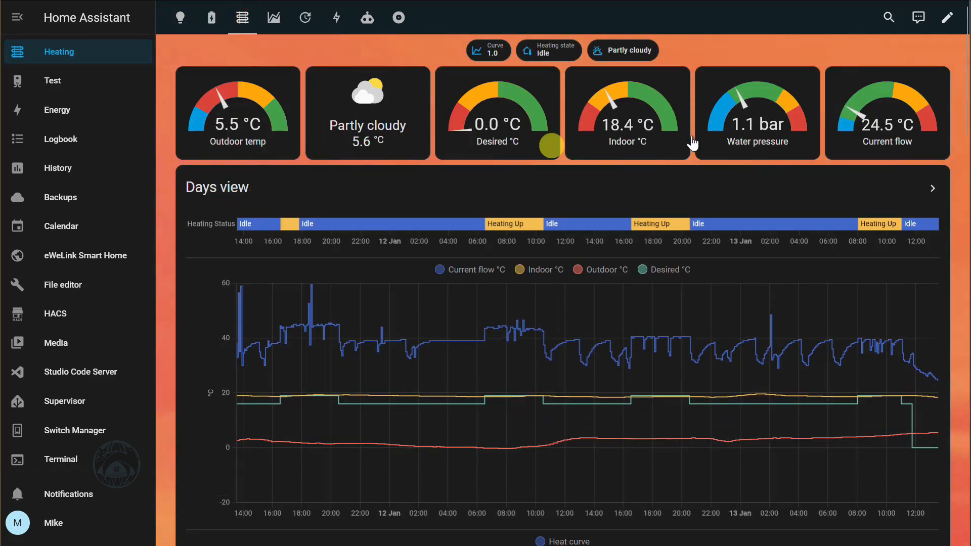
pyautogui.moveTo(916, 443)
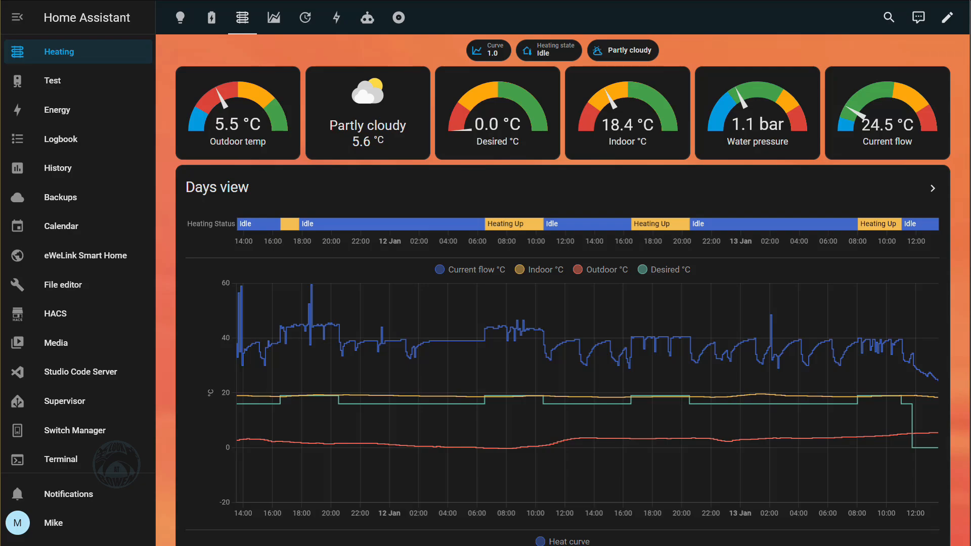
pyautogui.moveTo(690, 430)
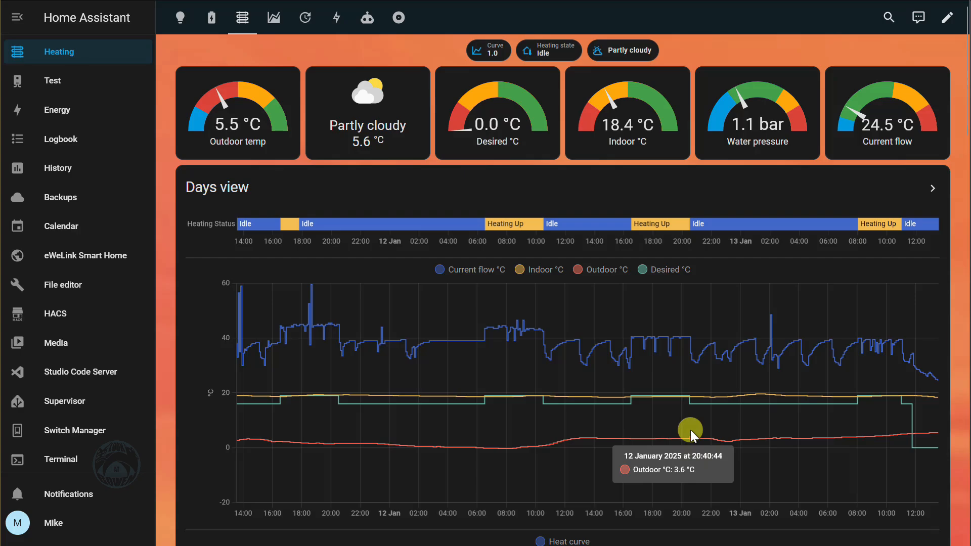